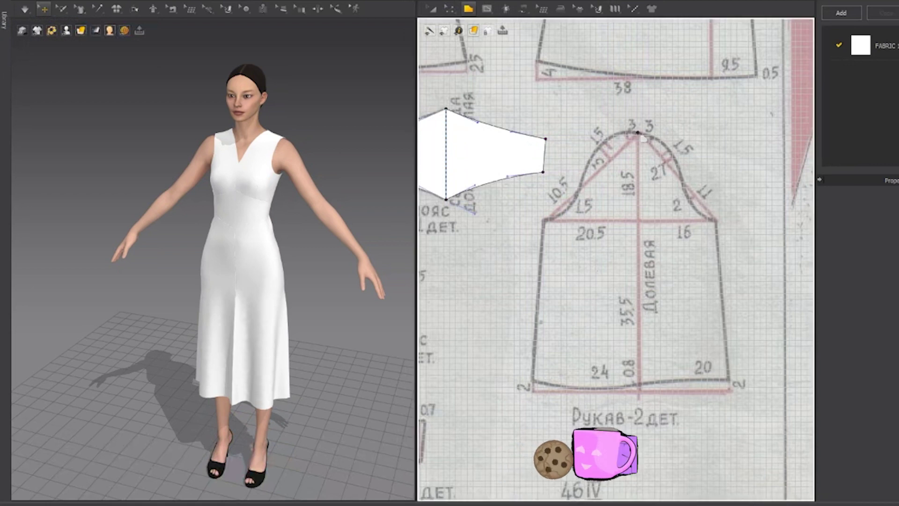
- Trace the sleeve outline as a closed polygon through its cap peak, underarm corners and hem points on the scanned template
{"action": "left_click", "coordinate": [715, 220]}
{"action": "left_click", "coordinate": [729, 379]}
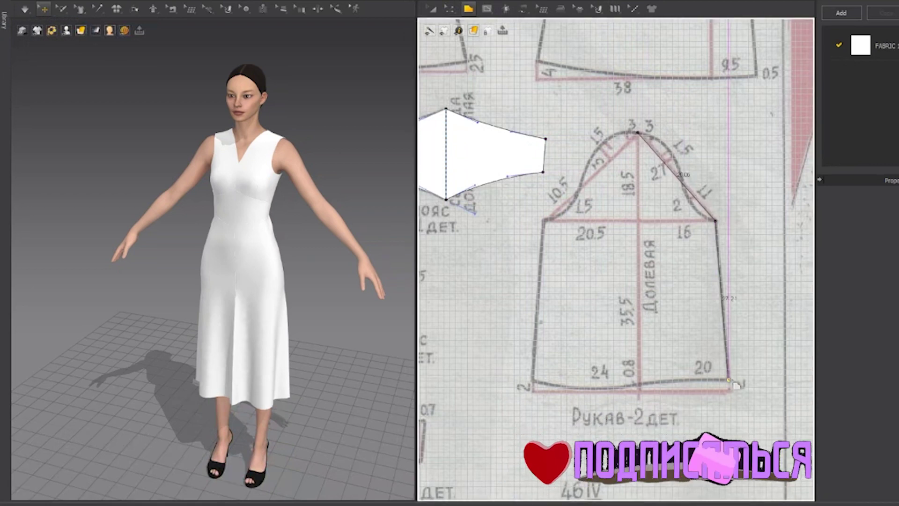
{"action": "left_click", "coordinate": [637, 384]}
{"action": "left_click", "coordinate": [532, 380]}
{"action": "left_click", "coordinate": [543, 220]}
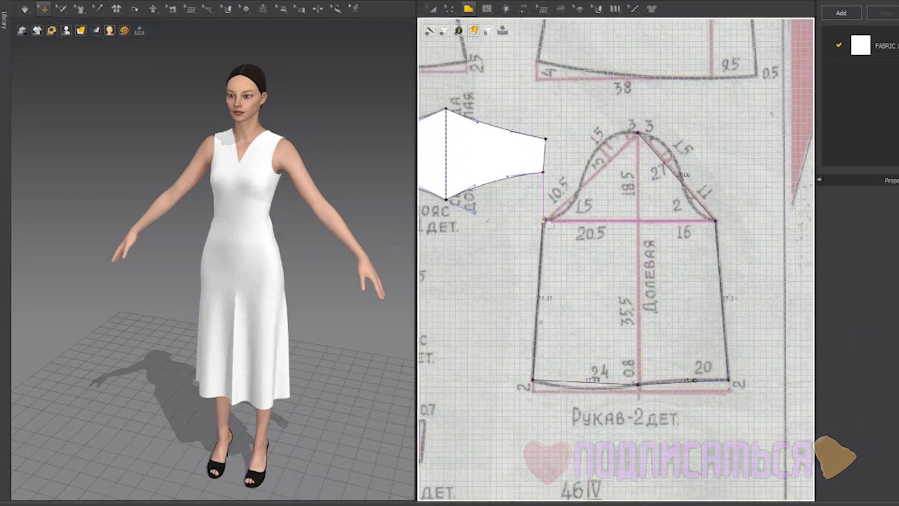
{"action": "left_click", "coordinate": [638, 133]}
{"action": "left_click", "coordinate": [638, 134]}
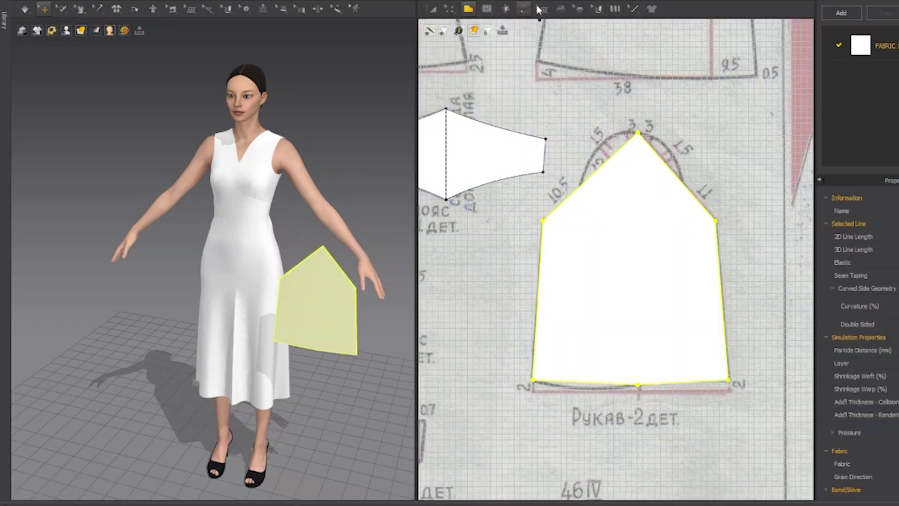
- Bend the two hem segments of the sleeve with Edit Curvature to follow the template's wavy hem line
{"action": "mouse_move", "coordinate": [454, 11]}
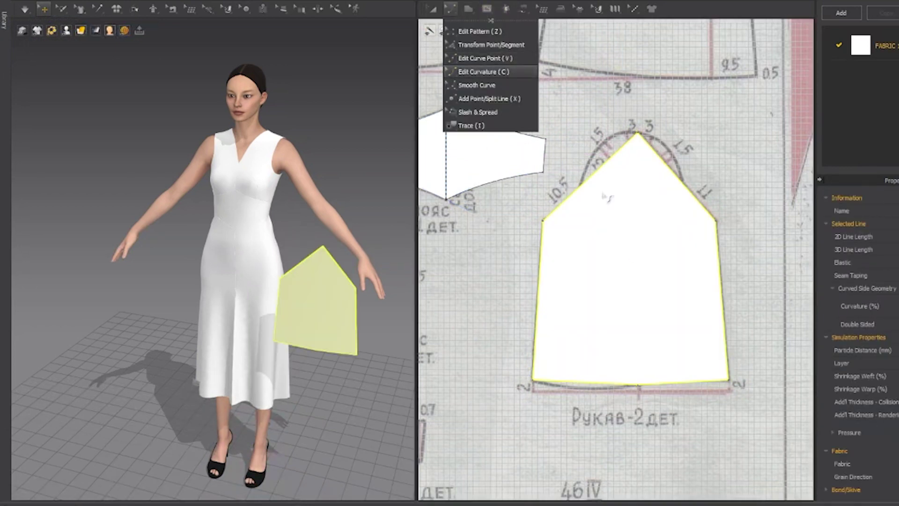
{"action": "left_click", "coordinate": [484, 72]}
{"action": "left_click_drag", "start_coordinate": [586, 382], "coordinate": [589, 388]}
{"action": "mouse_move", "coordinate": [686, 382]}
{"action": "left_mouse_down"}
{"action": "mouse_move", "coordinate": [689, 367]}
{"action": "mouse_move", "coordinate": [683, 386]}
{"action": "left_mouse_up"}
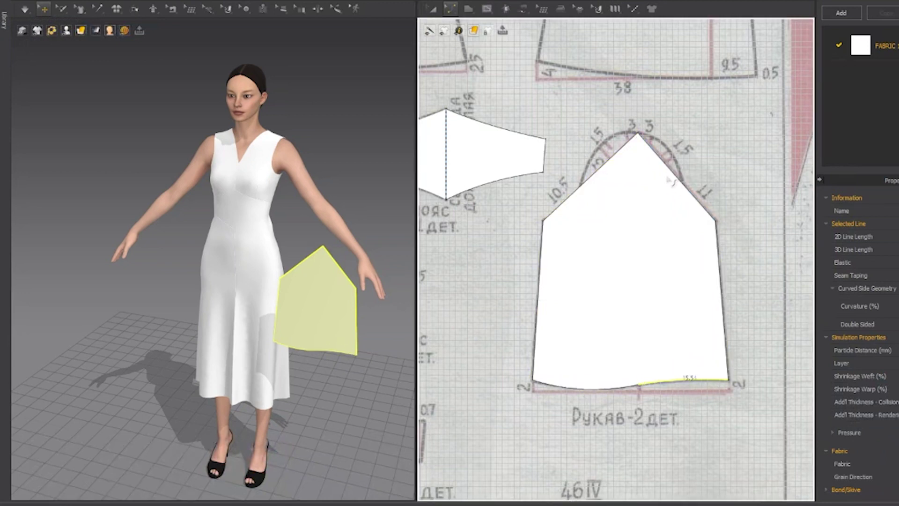
- Add a curve point about midway along the sleeve's right sloped cap edge
{"action": "mouse_move", "coordinate": [685, 184]}
{"action": "left_mouse_down"}
{"action": "mouse_move", "coordinate": [667, 199]}
{"action": "mouse_move", "coordinate": [687, 171]}
{"action": "left_mouse_up"}
{"action": "left_click", "coordinate": [489, 9]}
{"action": "left_click", "coordinate": [451, 10]}
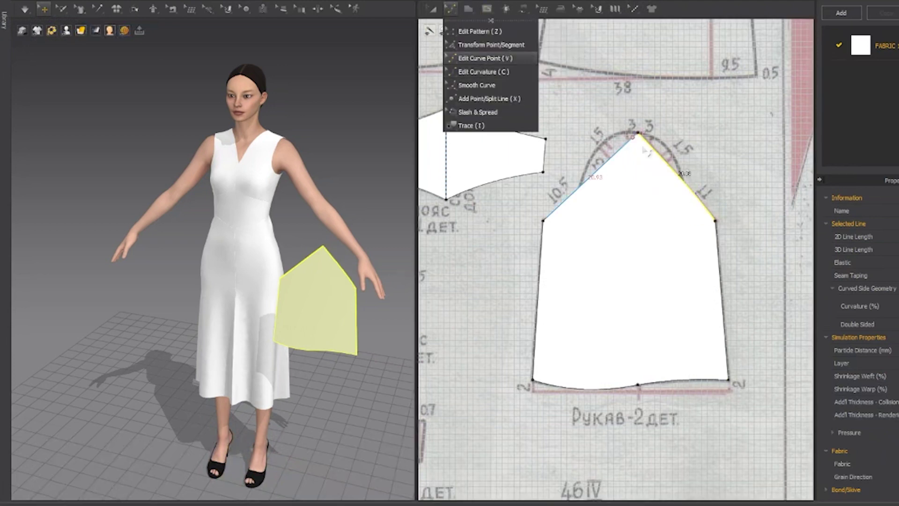
{"action": "left_click", "coordinate": [485, 96]}
{"action": "left_click", "coordinate": [683, 182]}
- Bow the left cap edge outward toward the template and place a curve point near its 1.5 mark
{"action": "key", "text": "c"}
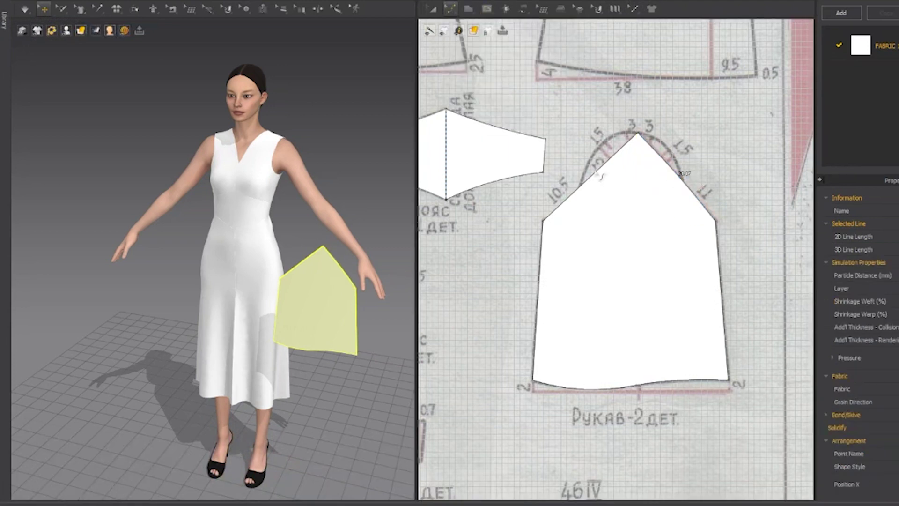
{"action": "left_click_drag", "start_coordinate": [610, 166], "coordinate": [595, 162]}
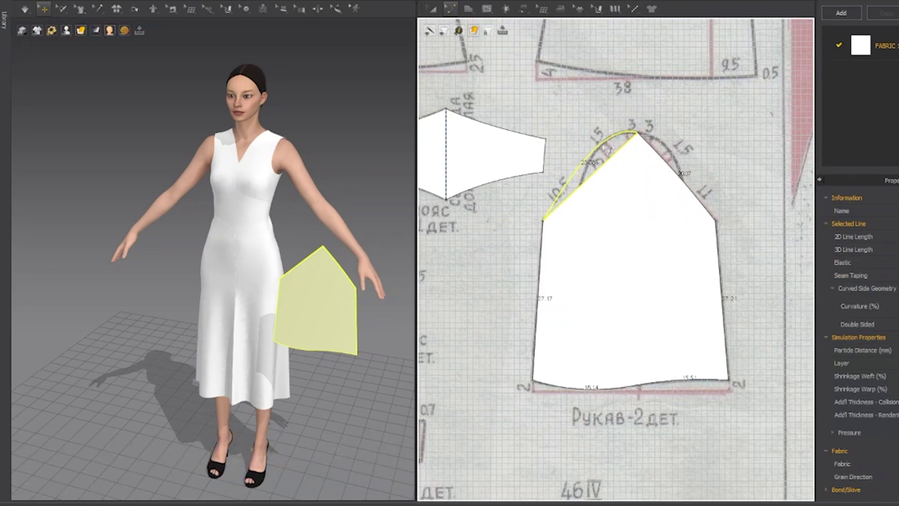
{"action": "key", "text": "ctrl+z"}
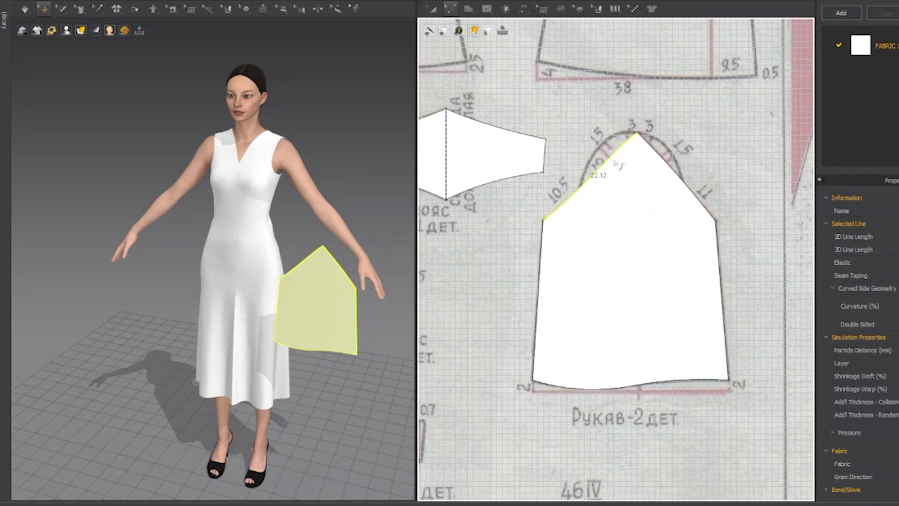
{"action": "left_click_drag", "start_coordinate": [609, 149], "coordinate": [604, 152]}
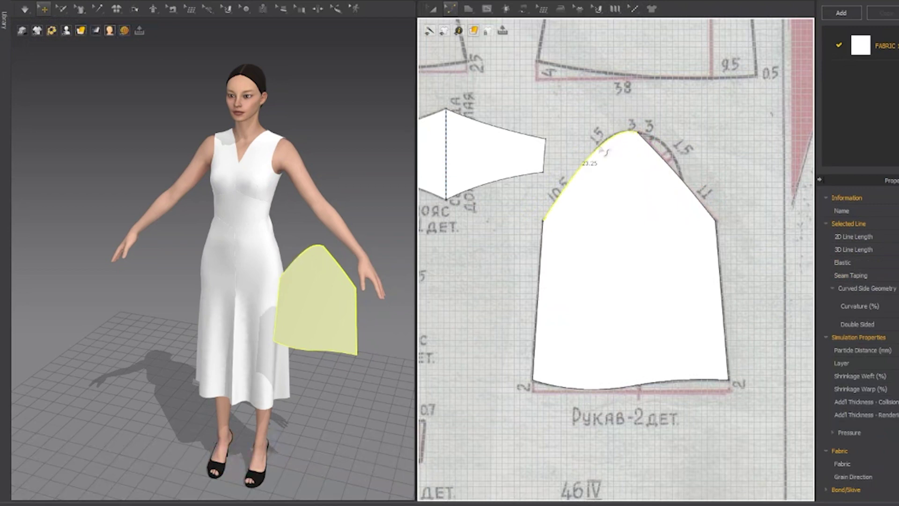
{"action": "left_click", "coordinate": [448, 10]}
{"action": "left_click", "coordinate": [467, 59]}
{"action": "left_click", "coordinate": [600, 146]}
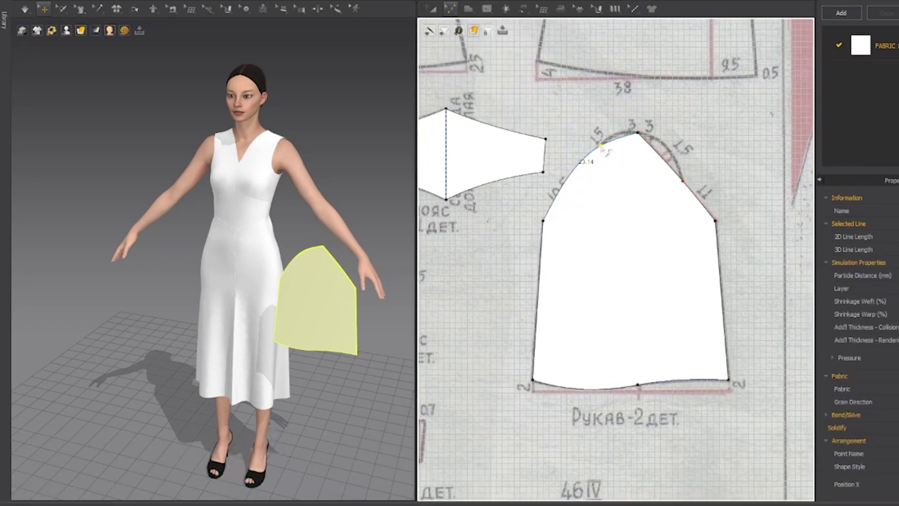
- Try to refine the left cap edge by bending it further outward toward the template line
{"action": "left_click", "coordinate": [450, 9]}
{"action": "left_click", "coordinate": [473, 71]}
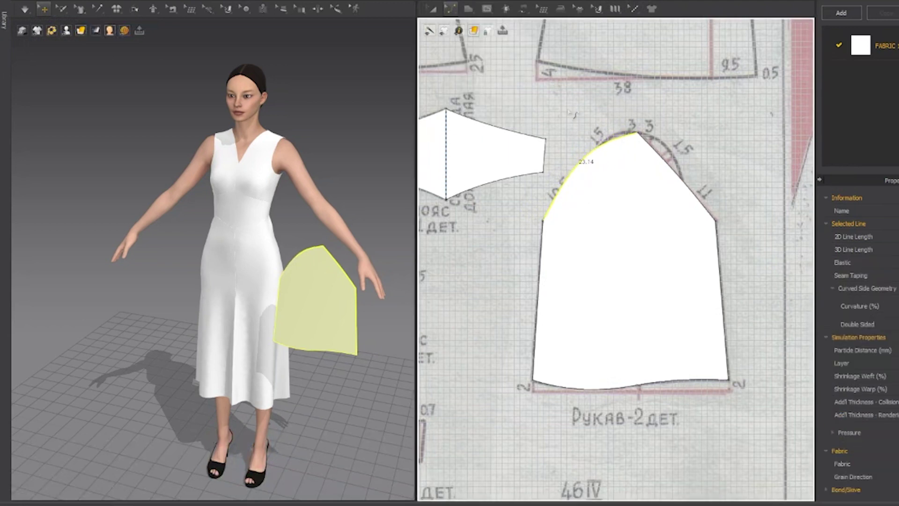
{"action": "left_click", "coordinate": [449, 8]}
{"action": "left_click", "coordinate": [472, 60]}
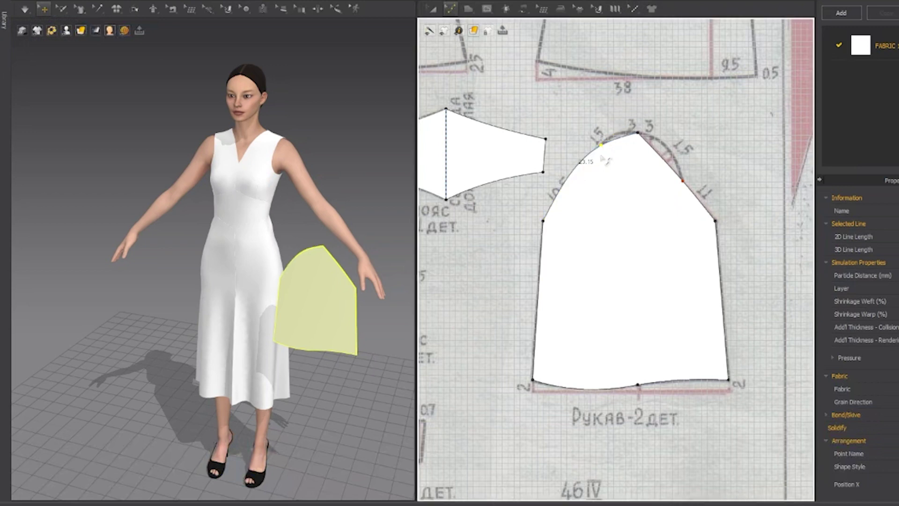
{"action": "left_click", "coordinate": [450, 8]}
{"action": "left_click", "coordinate": [473, 58]}
{"action": "left_click", "coordinate": [449, 9]}
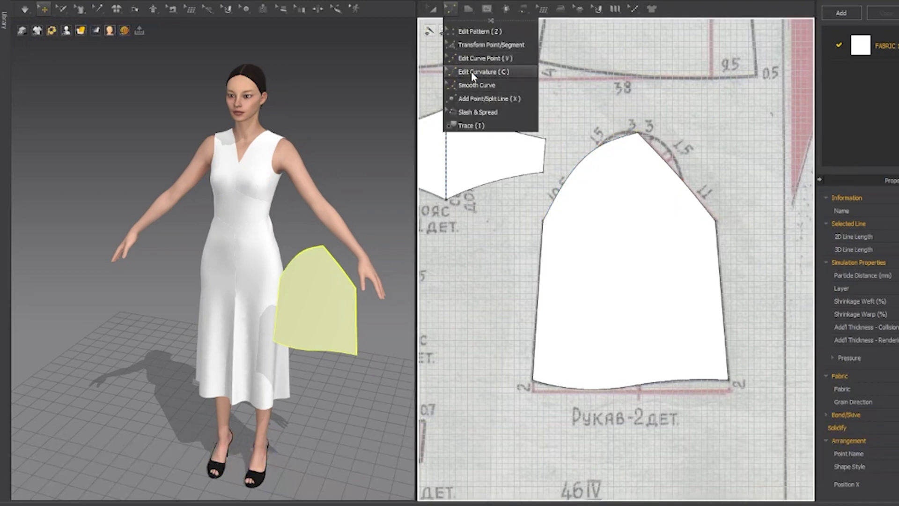
{"action": "left_click", "coordinate": [499, 73]}
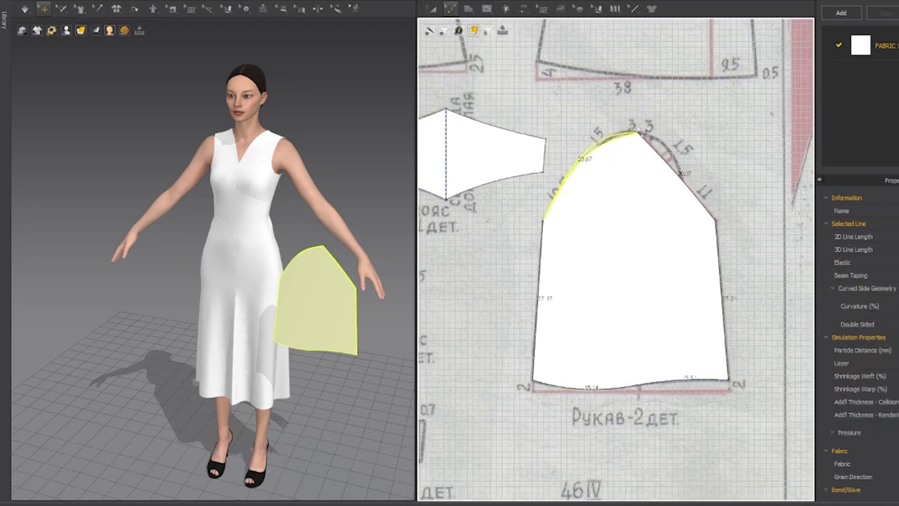
{"action": "left_click_drag", "start_coordinate": [638, 128], "coordinate": [637, 128]}
{"action": "left_click", "coordinate": [621, 143]}
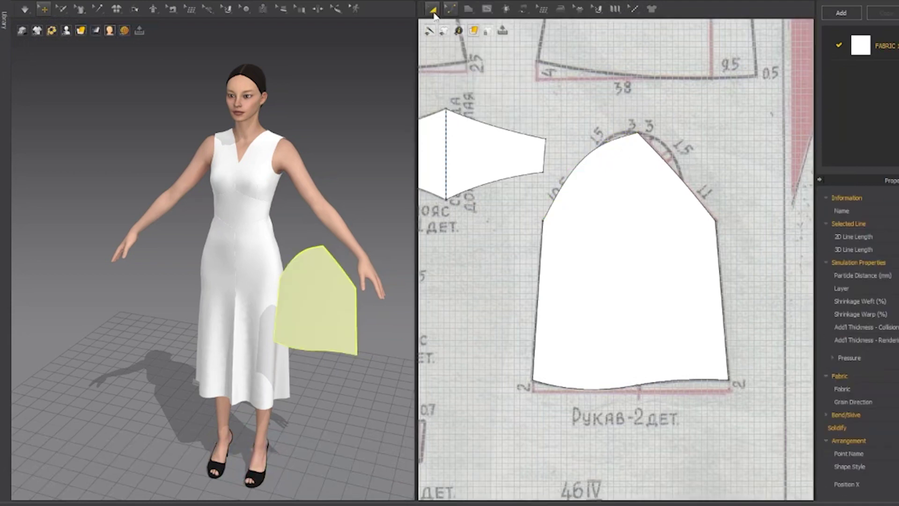
- Nudge the sleeve cap's peak point onto the peak of the template outline
{"action": "left_click", "coordinate": [450, 9]}
{"action": "left_click", "coordinate": [486, 60]}
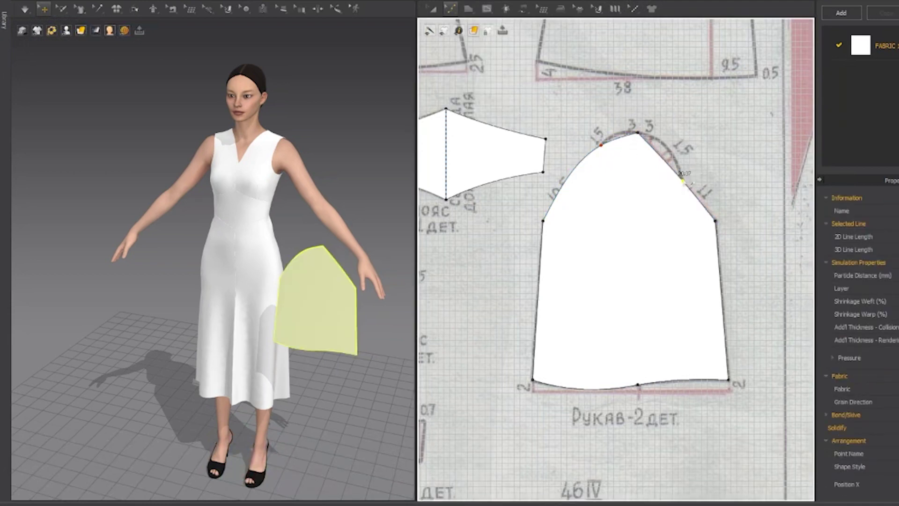
{"action": "left_click_drag", "start_coordinate": [638, 131], "coordinate": [639, 132]}
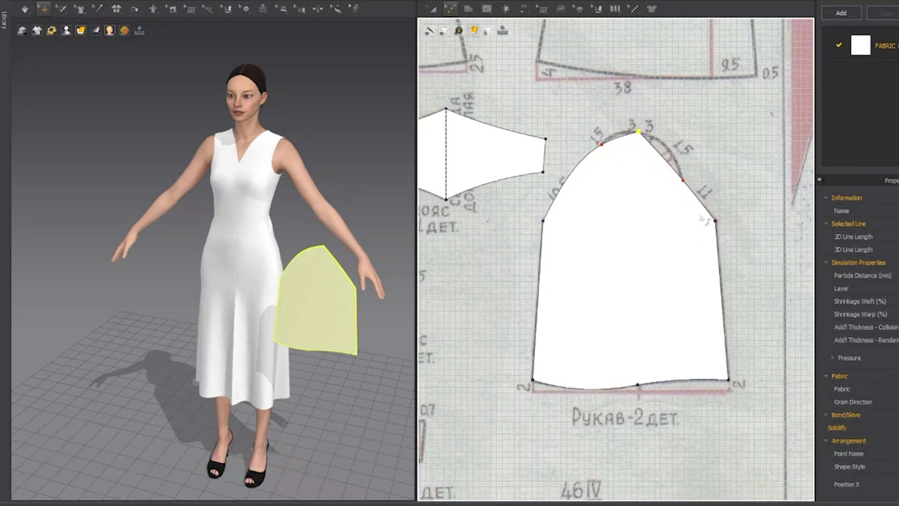
- Split the left cap edge near the 1.5 mark and the right cap edge where the template line crosses it
{"action": "left_click", "coordinate": [450, 8]}
{"action": "left_click", "coordinate": [487, 109]}
{"action": "left_click", "coordinate": [608, 151]}
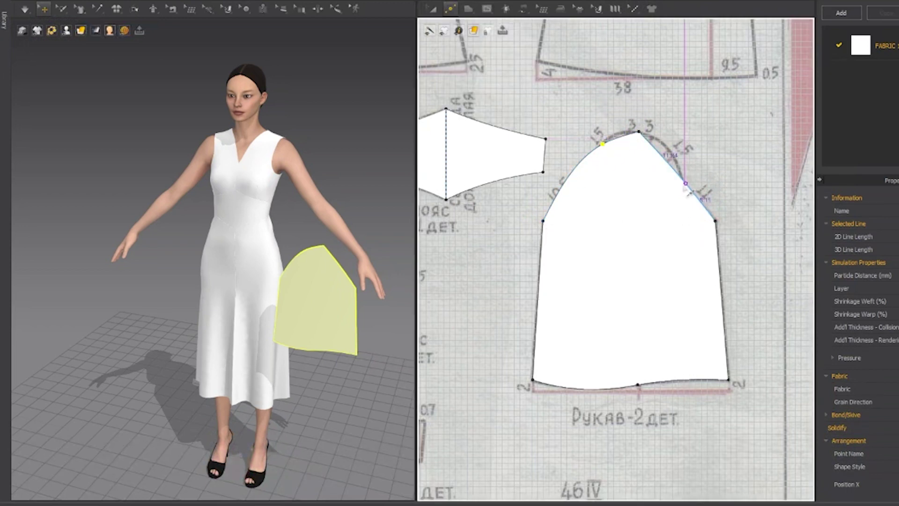
{"action": "left_click", "coordinate": [469, 9]}
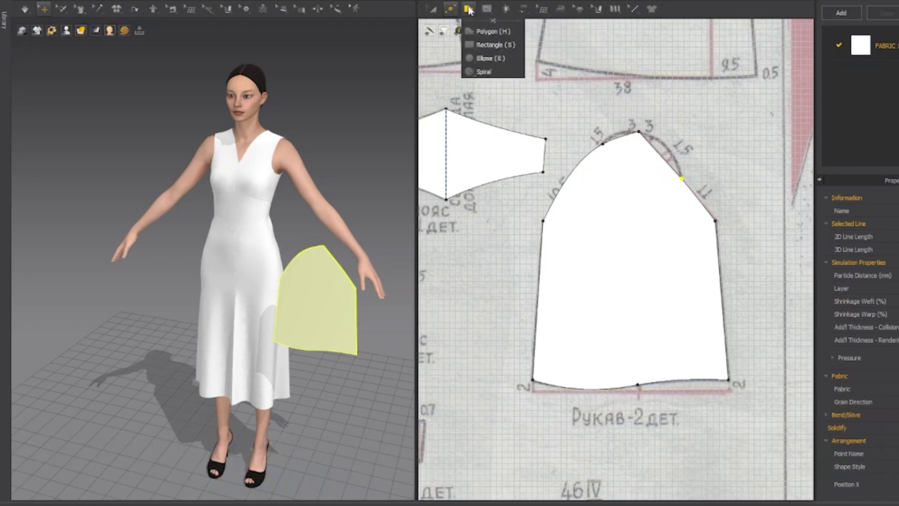
- Bend the upper-left cap segment outward and the lower-left segment inward to match the template
{"action": "left_click", "coordinate": [450, 8]}
{"action": "left_click", "coordinate": [475, 74]}
{"action": "left_click_drag", "start_coordinate": [617, 138], "coordinate": [615, 134]}
{"action": "left_click_drag", "start_coordinate": [568, 173], "coordinate": [600, 197]}
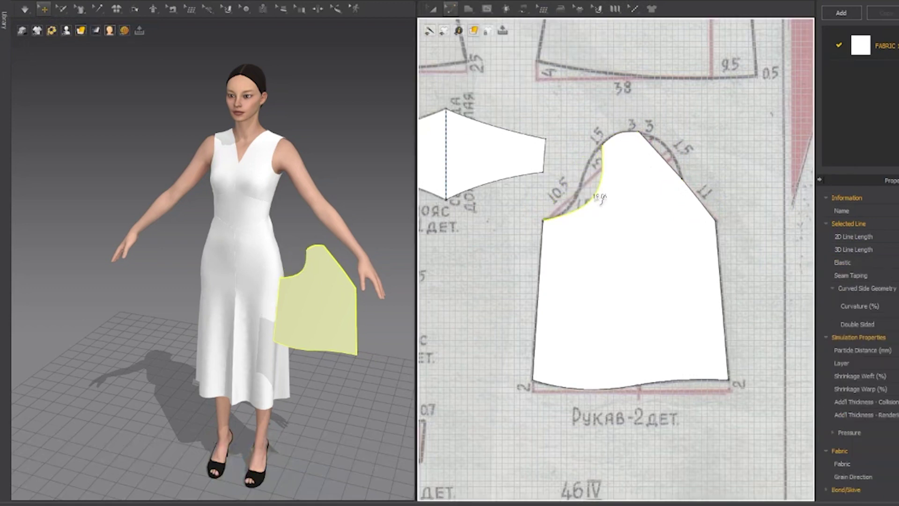
{"action": "left_click_drag", "start_coordinate": [591, 160], "coordinate": [592, 161]}
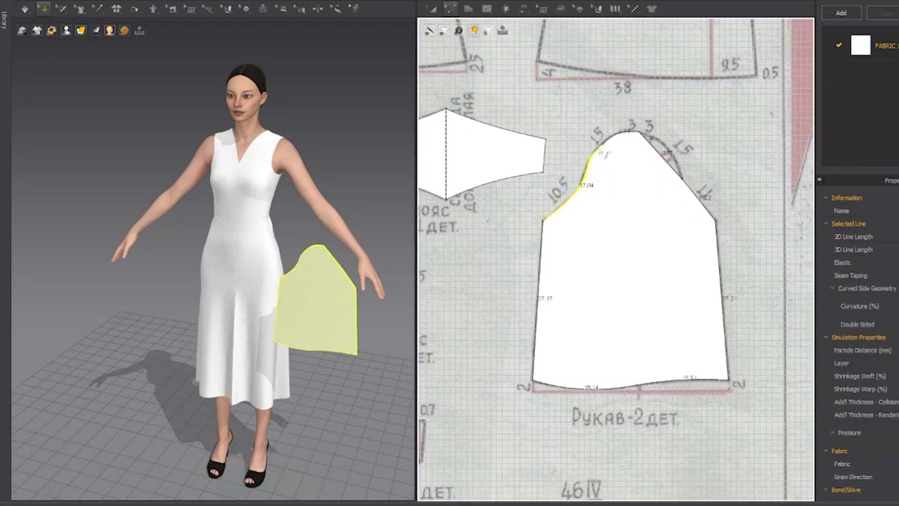
- Adjust the curve points of the left cap edge around the 1.5 mark to follow the template
{"action": "left_click", "coordinate": [449, 8]}
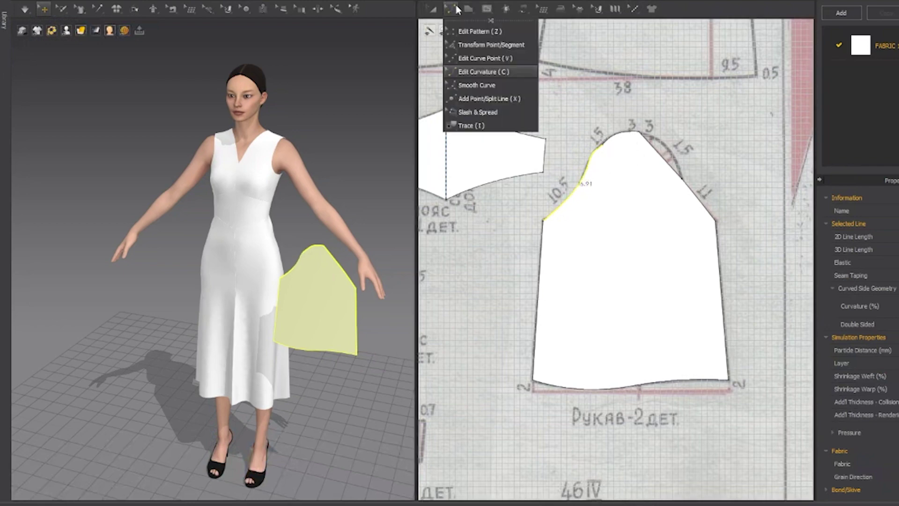
{"action": "left_click", "coordinate": [475, 84]}
{"action": "scroll", "coordinate": [603, 155], "scroll_direction": "up", "scroll_amount": 5}
{"action": "left_click_drag", "start_coordinate": [597, 151], "coordinate": [595, 148]}
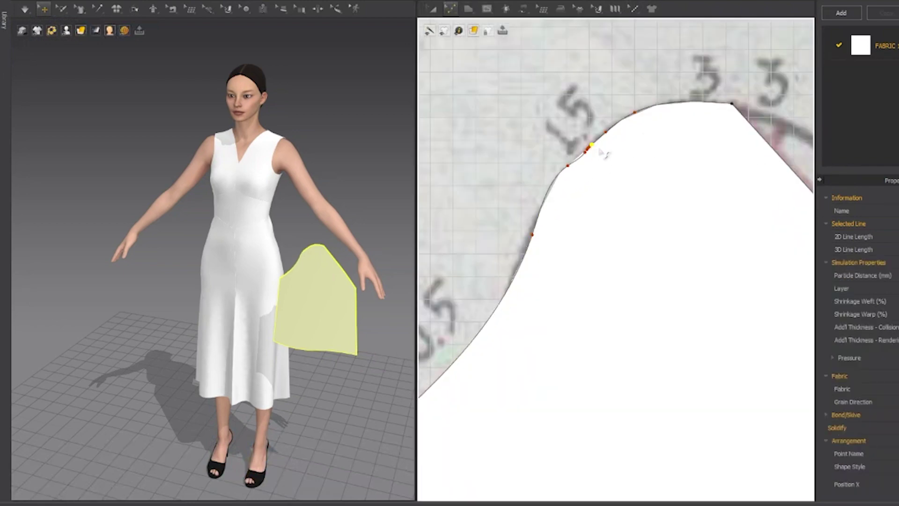
{"action": "scroll", "coordinate": [598, 136], "scroll_direction": "up", "scroll_amount": 2}
{"action": "scroll", "coordinate": [598, 140], "scroll_direction": "down", "scroll_amount": 6}
{"action": "scroll", "coordinate": [704, 143], "scroll_direction": "up", "scroll_amount": 3}
- Bend the upper-right cap segment outward and the lower-right segment inward along the template curve
{"action": "left_click", "coordinate": [450, 9]}
{"action": "left_click", "coordinate": [469, 73]}
{"action": "left_click_drag", "start_coordinate": [599, 199], "coordinate": [624, 191]}
{"action": "left_click_drag", "start_coordinate": [698, 313], "coordinate": [710, 356]}
{"action": "left_click_drag", "start_coordinate": [666, 303], "coordinate": [695, 325]}
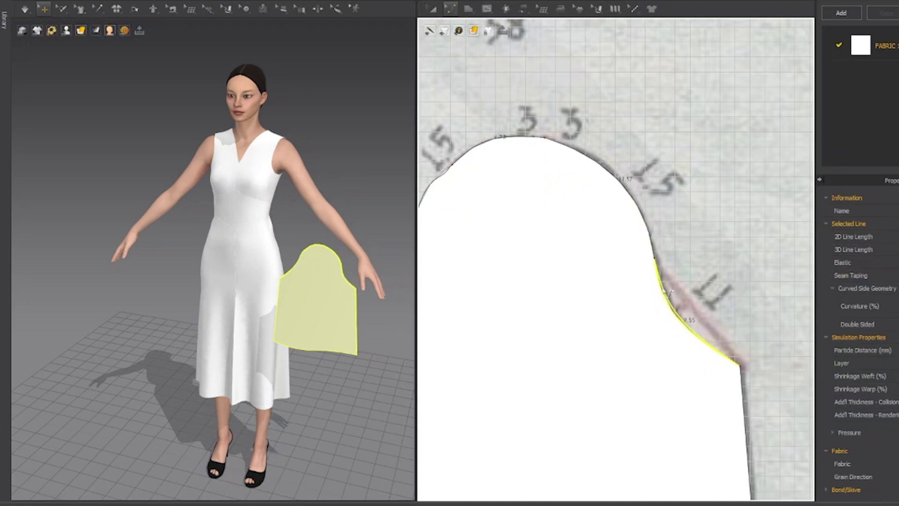
- Split the left cap edge just below the 1.5 mark and adjust the short segment's curvature to the template
{"action": "scroll", "coordinate": [665, 292], "scroll_direction": "down", "scroll_amount": 3}
{"action": "scroll", "coordinate": [618, 241], "scroll_direction": "up", "scroll_amount": 6}
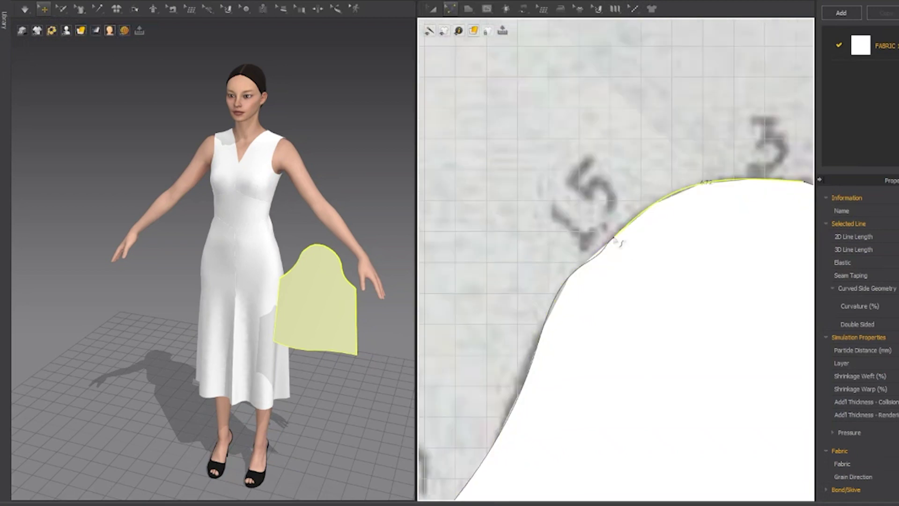
{"action": "left_click", "coordinate": [614, 237]}
{"action": "left_click", "coordinate": [602, 251]}
{"action": "left_click", "coordinate": [450, 9]}
{"action": "left_click", "coordinate": [464, 96]}
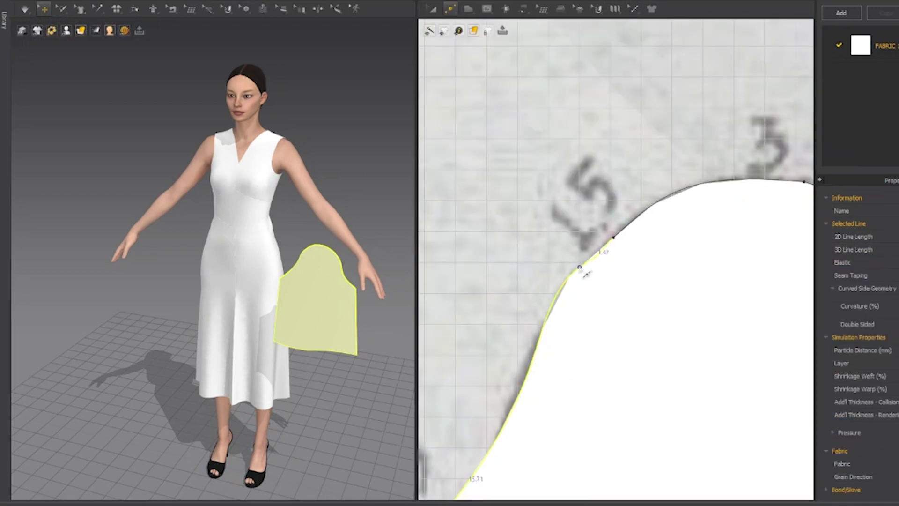
{"action": "left_click", "coordinate": [579, 267]}
{"action": "left_click", "coordinate": [450, 8]}
{"action": "left_click", "coordinate": [464, 72]}
{"action": "left_click_drag", "start_coordinate": [602, 253], "coordinate": [598, 250]}
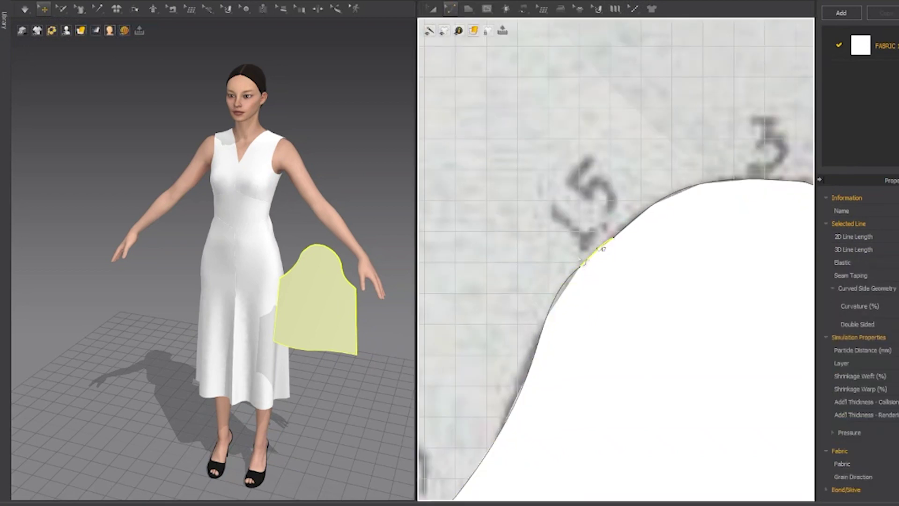
- Move the sleeve piece up beside the avatar's left arm in the 3D view
{"action": "scroll", "coordinate": [580, 260], "scroll_direction": "down", "scroll_amount": 8}
{"action": "middle_click_drag", "start_coordinate": [692, 220], "coordinate": [619, 250]}
{"action": "left_click", "coordinate": [432, 9]}
{"action": "right_click_drag", "start_coordinate": [374, 142], "coordinate": [324, 172]}
{"action": "left_click_drag", "start_coordinate": [319, 300], "coordinate": [369, 181]}
- Turn the sleeve piece and position it along the outer side of the avatar's left upper arm
{"action": "right_click_drag", "start_coordinate": [369, 181], "coordinate": [261, 227]}
{"action": "middle_click_drag", "start_coordinate": [261, 227], "coordinate": [187, 239]}
{"action": "left_click", "coordinate": [301, 247]}
{"action": "left_click_drag", "start_coordinate": [272, 239], "coordinate": [236, 233]}
{"action": "left_click_drag", "start_coordinate": [238, 256], "coordinate": [375, 241]}
{"action": "left_click_drag", "start_coordinate": [238, 201], "coordinate": [291, 200]}
{"action": "left_click", "coordinate": [290, 210]}
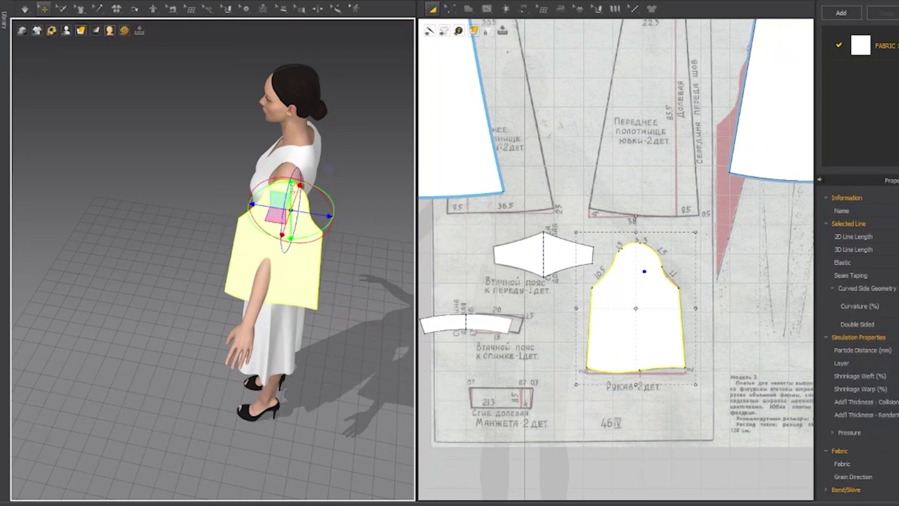
{"action": "right_click_drag", "start_coordinate": [353, 225], "coordinate": [229, 197]}
{"action": "left_click_drag", "start_coordinate": [266, 226], "coordinate": [269, 225]}
{"action": "right_click_drag", "start_coordinate": [355, 229], "coordinate": [462, 249]}
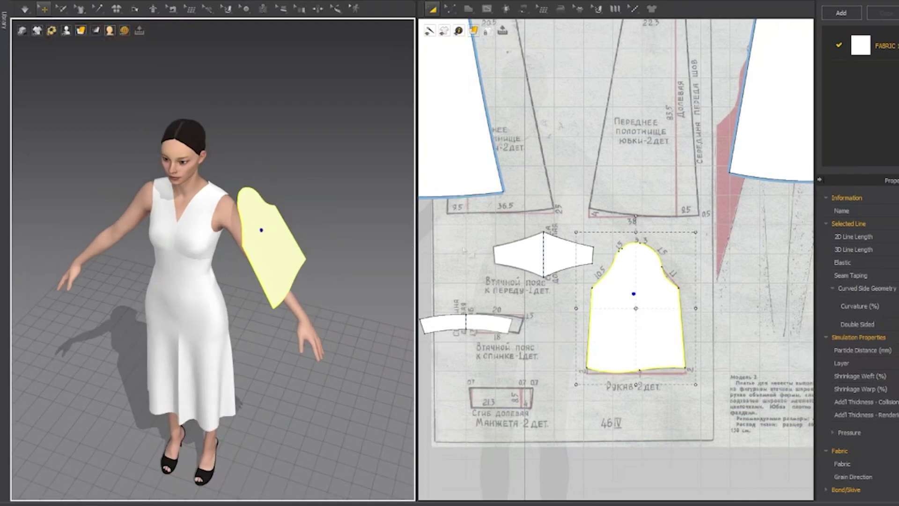
- Sew the left half of the sleeve cap to the armhole of the adjacent front bodice piece on the avatar's left
{"action": "scroll", "coordinate": [756, 265], "scroll_direction": "down", "scroll_amount": 5}
{"action": "middle_click_drag", "start_coordinate": [754, 268], "coordinate": [662, 300]}
{"action": "left_click", "coordinate": [216, 209]}
{"action": "left_click", "coordinate": [634, 265]}
{"action": "scroll", "coordinate": [634, 267], "scroll_direction": "up", "scroll_amount": 2}
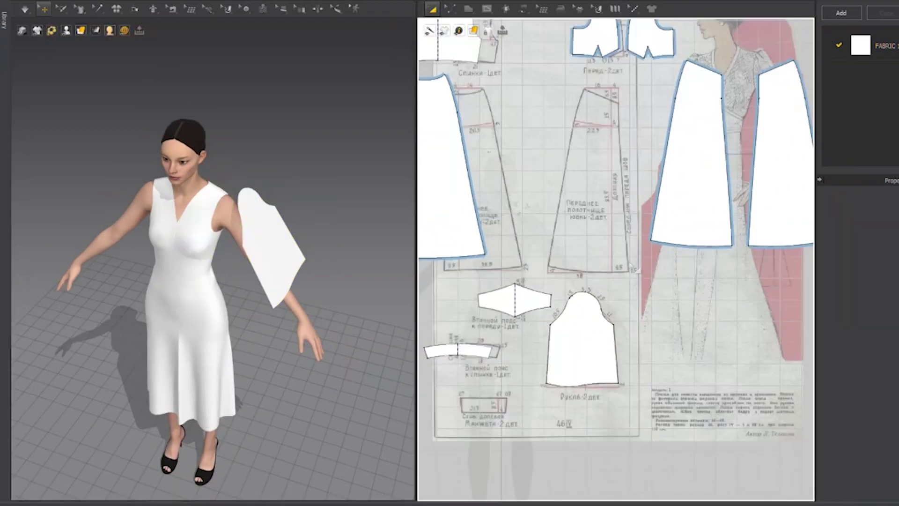
{"action": "left_click", "coordinate": [523, 8]}
{"action": "left_click", "coordinate": [559, 70]}
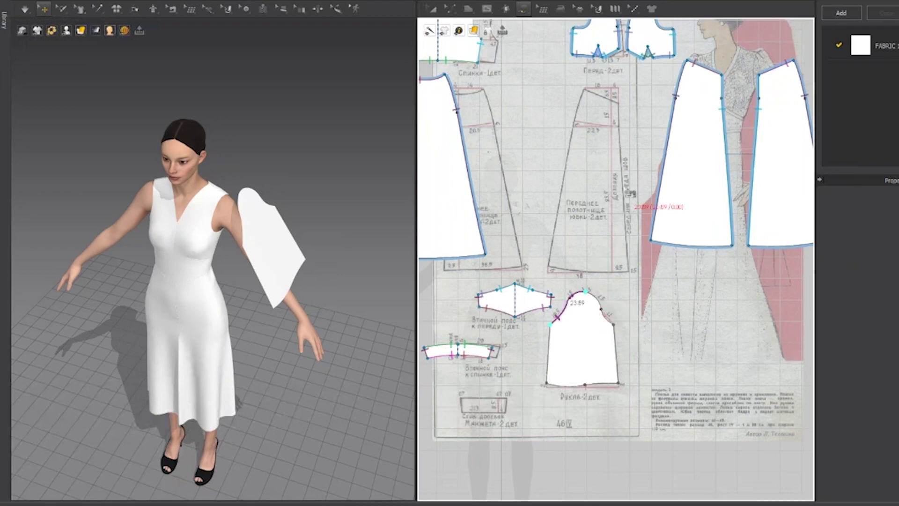
{"action": "middle_click_drag", "start_coordinate": [620, 186], "coordinate": [590, 285]}
{"action": "left_click", "coordinate": [642, 124]}
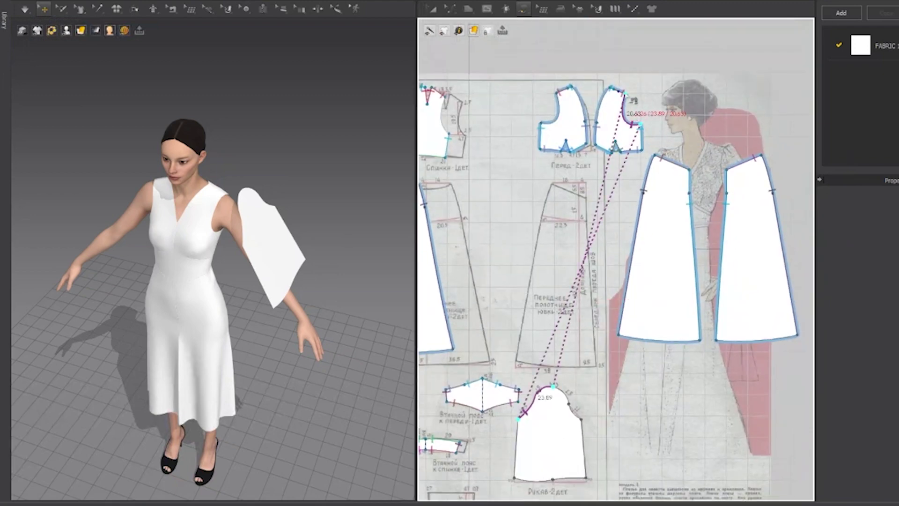
{"action": "left_click", "coordinate": [625, 94]}
- Sew the right half of the sleeve cap to the outer left armhole of the back bodice piece and simulate the garment
{"action": "middle_click_drag", "start_coordinate": [493, 247], "coordinate": [632, 253]}
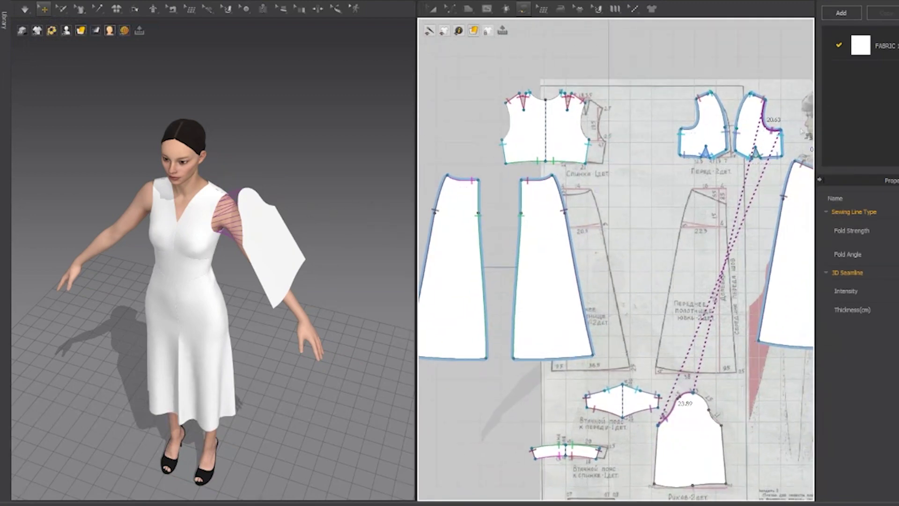
{"action": "left_click", "coordinate": [723, 427]}
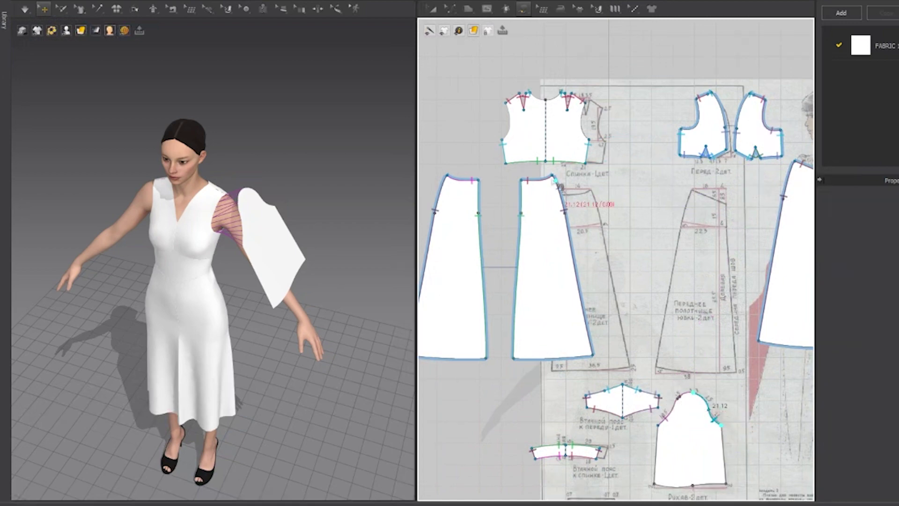
{"action": "left_click", "coordinate": [502, 140]}
{"action": "left_click", "coordinate": [506, 102]}
{"action": "right_click_drag", "start_coordinate": [328, 126], "coordinate": [317, 96]}
{"action": "key", "text": "space"}
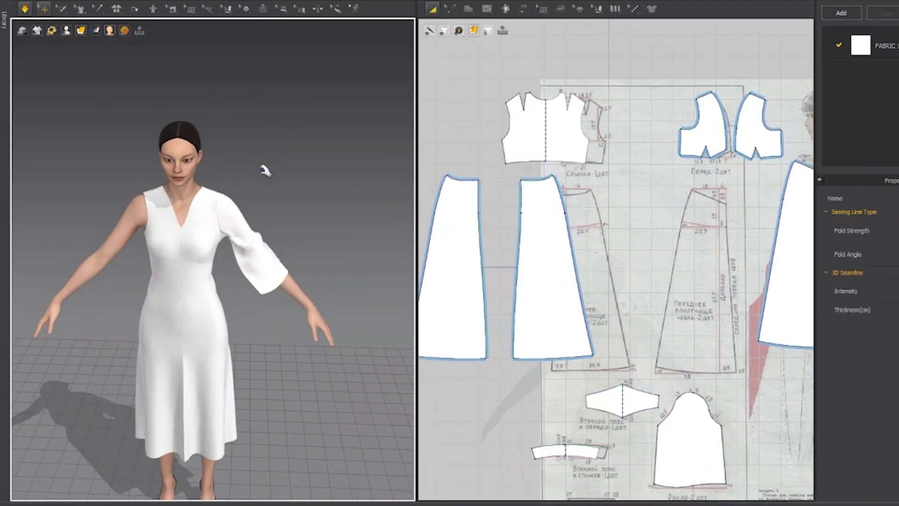
- Sew the sleeve's two long side edges together as the underarm seam and simulate the sleeve on the avatar
{"action": "key", "text": "m"}
{"action": "middle_click_drag", "start_coordinate": [755, 427], "coordinate": [673, 354]}
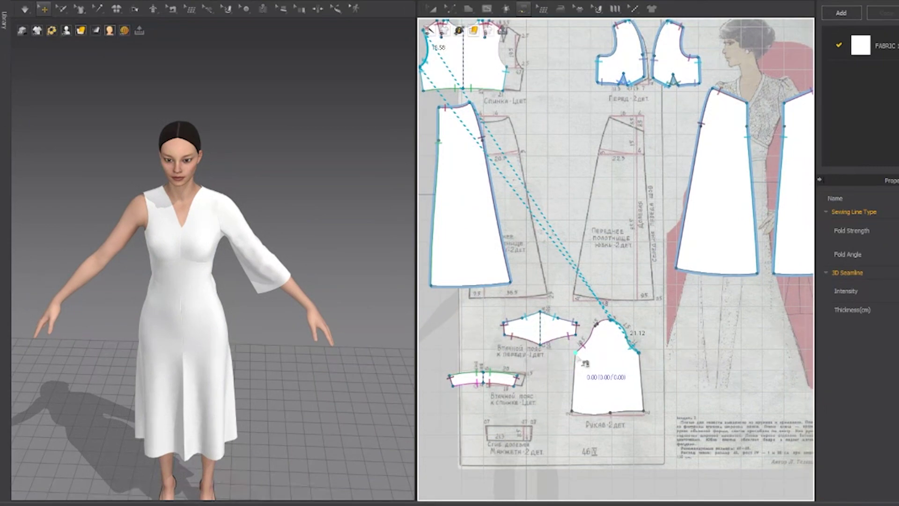
{"action": "left_click", "coordinate": [584, 362]}
{"action": "left_click", "coordinate": [641, 353]}
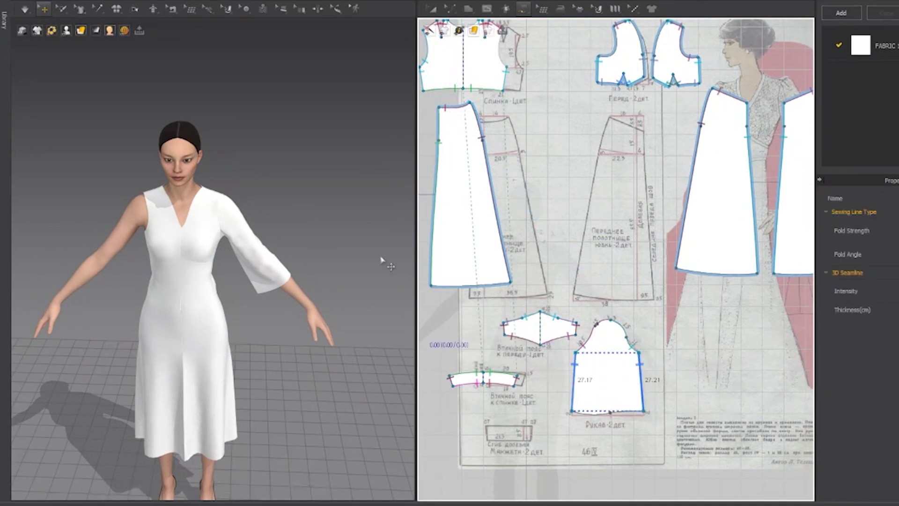
{"action": "right_click_drag", "start_coordinate": [385, 259], "coordinate": [284, 229]}
{"action": "key", "text": "space"}
{"action": "key", "text": "2"}
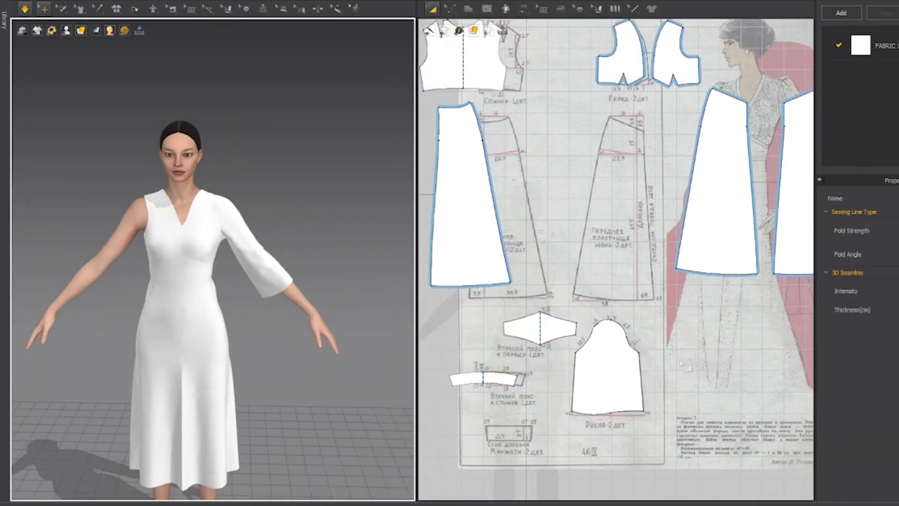
- Clone the sleeve as a symmetric pattern with sewing and place the copy outside the scanned template, level with the original
{"action": "left_click", "coordinate": [613, 363]}
{"action": "right_click", "coordinate": [614, 358]}
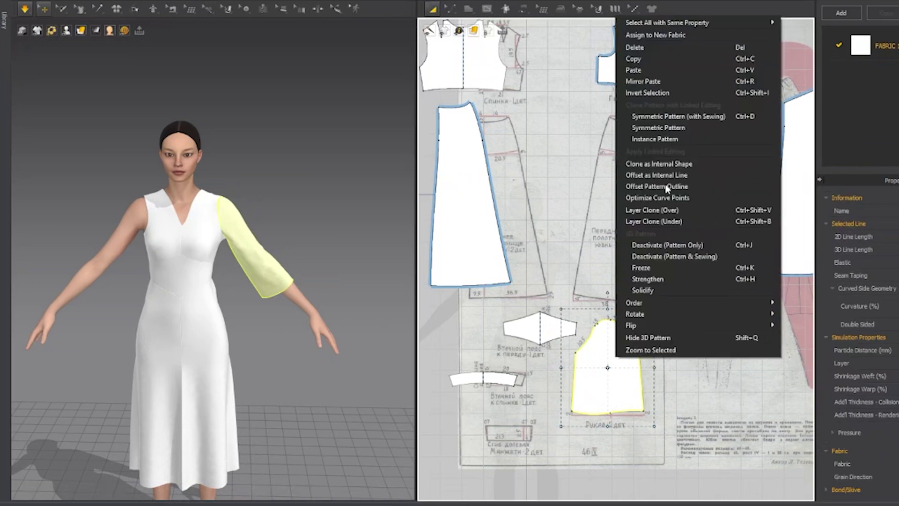
{"action": "left_click", "coordinate": [662, 121]}
{"action": "left_click", "coordinate": [508, 319]}
{"action": "right_click_drag", "start_coordinate": [287, 170], "coordinate": [120, 204]}
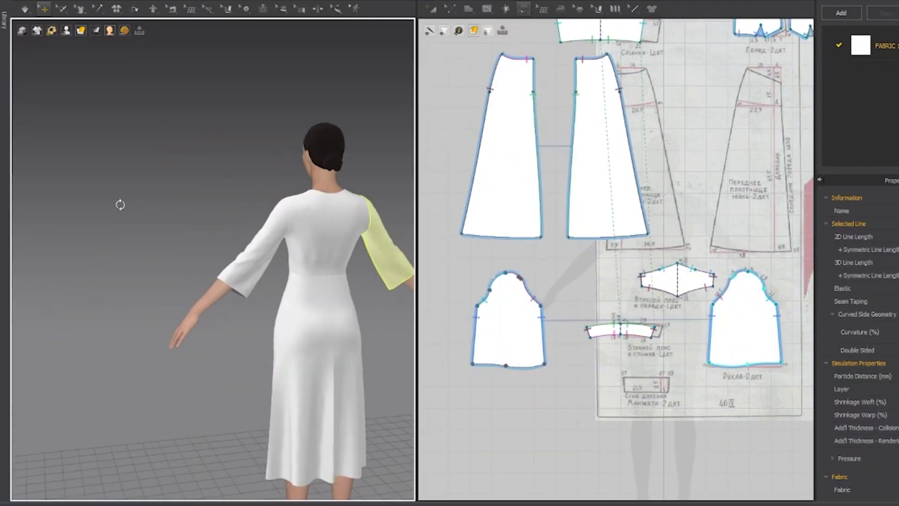
{"action": "key", "text": "2"}
{"action": "scroll", "coordinate": [723, 229], "scroll_direction": "up", "scroll_amount": 5}
{"action": "scroll", "coordinate": [639, 274], "scroll_direction": "down", "scroll_amount": 7}
{"action": "middle_click_drag", "start_coordinate": [639, 274], "coordinate": [575, 303]}
{"action": "key", "text": "a"}
{"action": "left_click_drag", "start_coordinate": [645, 244], "coordinate": [651, 381]}
{"action": "left_click_drag", "start_coordinate": [702, 232], "coordinate": [734, 376]}
{"action": "left_click_drag", "start_coordinate": [651, 358], "coordinate": [651, 235]}
{"action": "left_click_drag", "start_coordinate": [732, 363], "coordinate": [710, 227]}
- Inspect the fit of both sleeves on the avatar from the front
{"action": "right_click_drag", "start_coordinate": [255, 206], "coordinate": [323, 212]}
{"action": "left_click", "coordinate": [227, 196]}
{"action": "scroll", "coordinate": [322, 225], "scroll_direction": "up", "scroll_amount": 3}
{"action": "middle_click_drag", "start_coordinate": [323, 230], "coordinate": [365, 232]}
{"action": "scroll", "coordinate": [512, 354], "scroll_direction": "up", "scroll_amount": 6}
{"action": "middle_click_drag", "start_coordinate": [435, 370], "coordinate": [558, 309]}
{"action": "scroll", "coordinate": [557, 309], "scroll_direction": "down", "scroll_amount": 6}
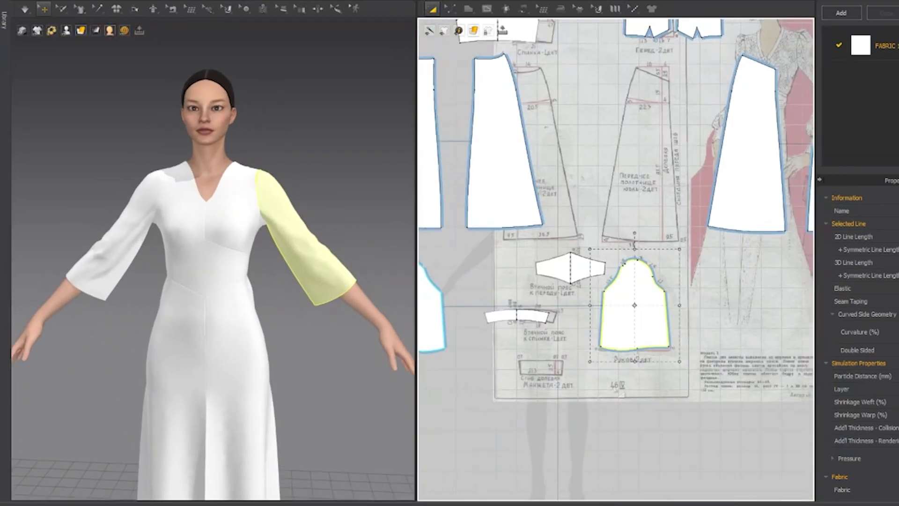
- Lengthen the sleeve by moving its hem points straight down past the template's hem line to just above the 46 IV label
{"action": "scroll", "coordinate": [643, 363], "scroll_direction": "up", "scroll_amount": 5}
{"action": "left_click", "coordinate": [643, 363]}
{"action": "scroll", "coordinate": [523, 364], "scroll_direction": "up", "scroll_amount": 1}
{"action": "left_click", "coordinate": [448, 11]}
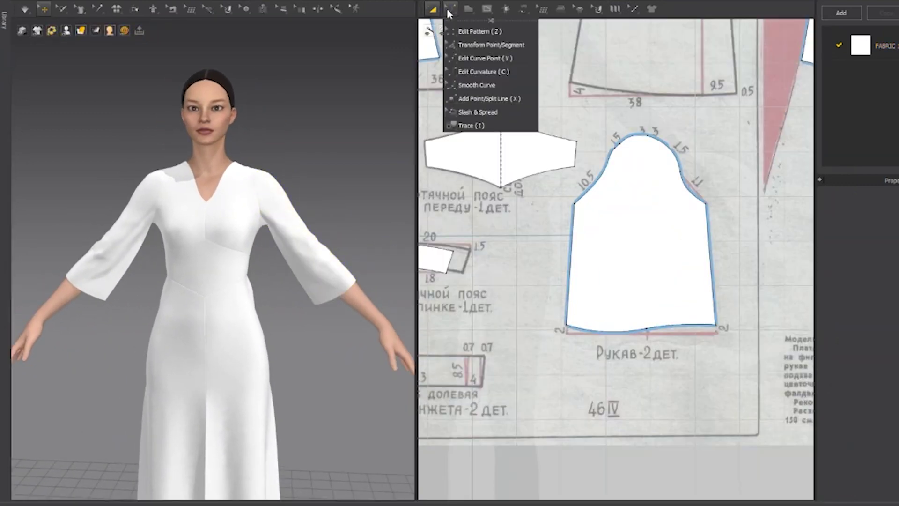
{"action": "left_click", "coordinate": [480, 31]}
{"action": "left_click", "coordinate": [567, 327]}
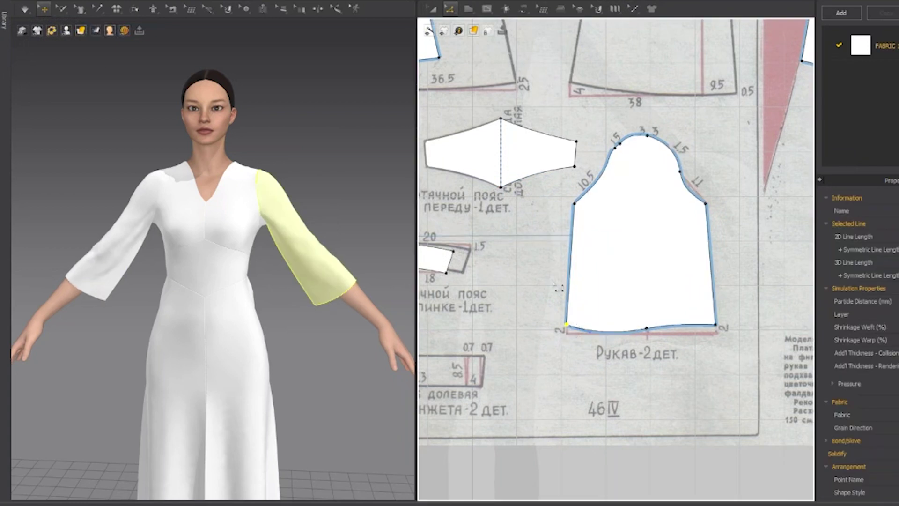
{"action": "left_click_drag", "start_coordinate": [557, 293], "coordinate": [744, 357]}
{"action": "left_click_drag", "start_coordinate": [631, 330], "coordinate": [604, 376]}
{"action": "scroll", "coordinate": [337, 361], "scroll_direction": "down", "scroll_amount": 3}
{"action": "right_click_drag", "start_coordinate": [365, 215], "coordinate": [402, 243]}
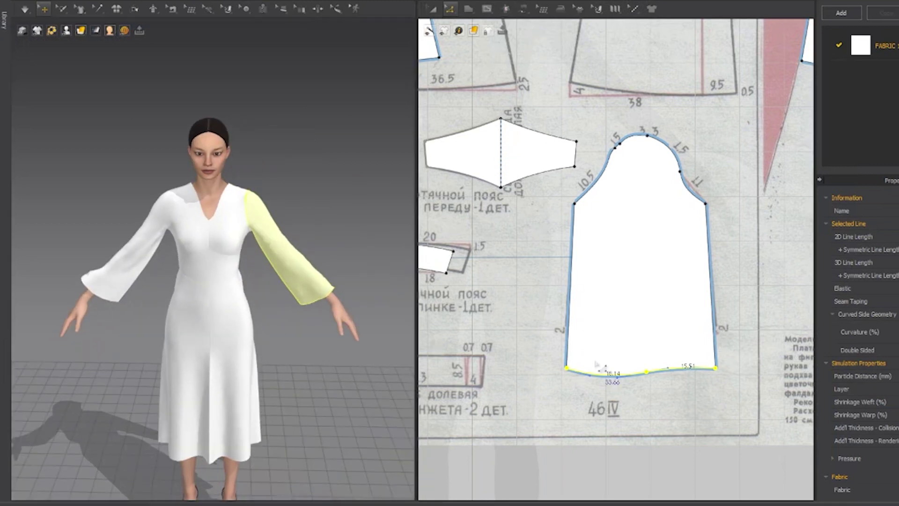
- Offset the sleeve hem as a single extended internal line at a distance of 10 cm
{"action": "right_click", "coordinate": [601, 376]}
{"action": "left_click", "coordinate": [640, 463]}
{"action": "type", "text": "2"}
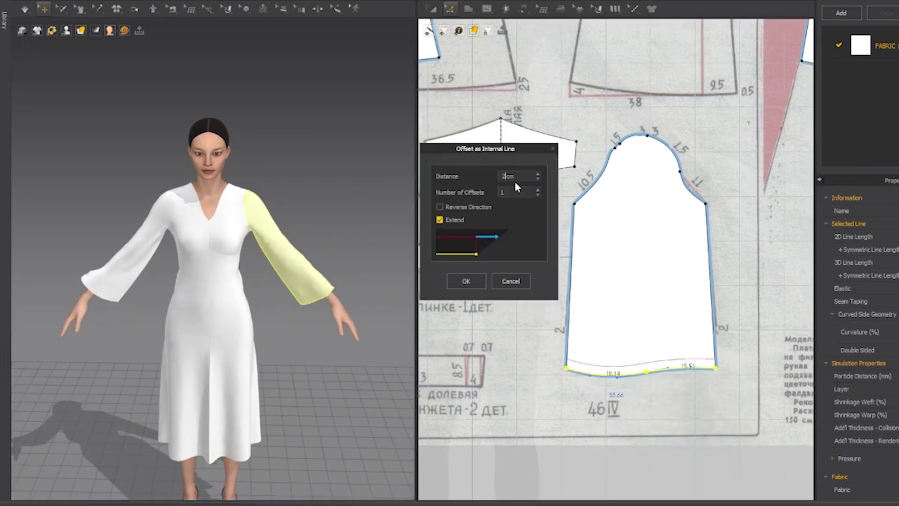
{"action": "key", "text": "BackSpace"}
{"action": "type", "text": "10"}
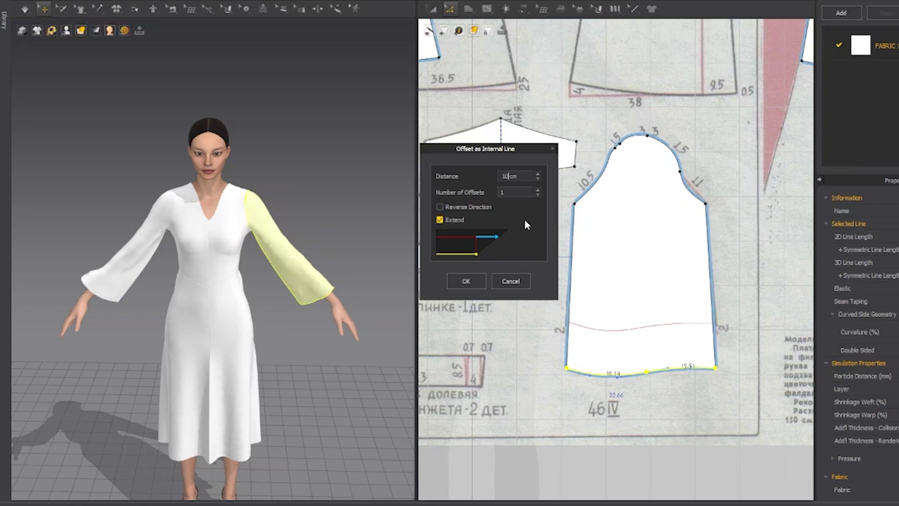
{"action": "left_click", "coordinate": [466, 281]}
- Cut and sew the sleeve along the internal line to form a separate cuff piece, and simulate it
{"action": "right_click", "coordinate": [637, 333]}
{"action": "left_click", "coordinate": [648, 430]}
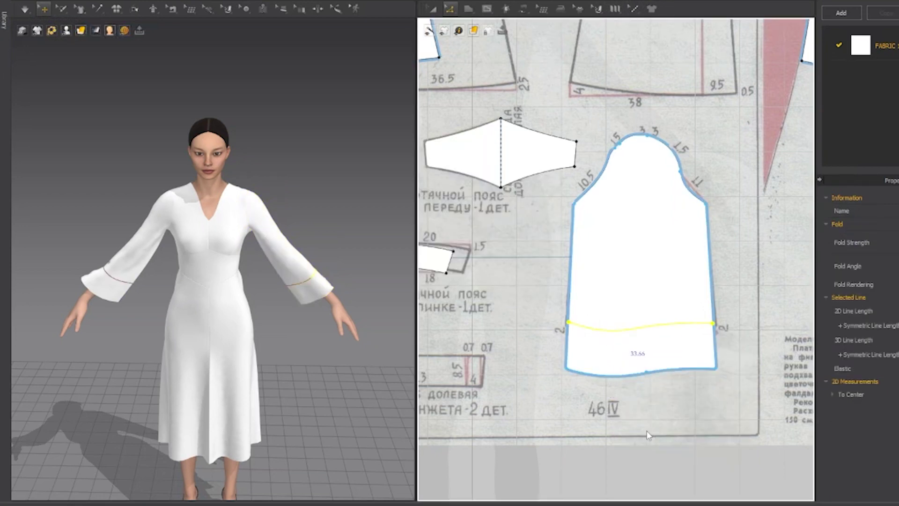
{"action": "key", "text": "space"}
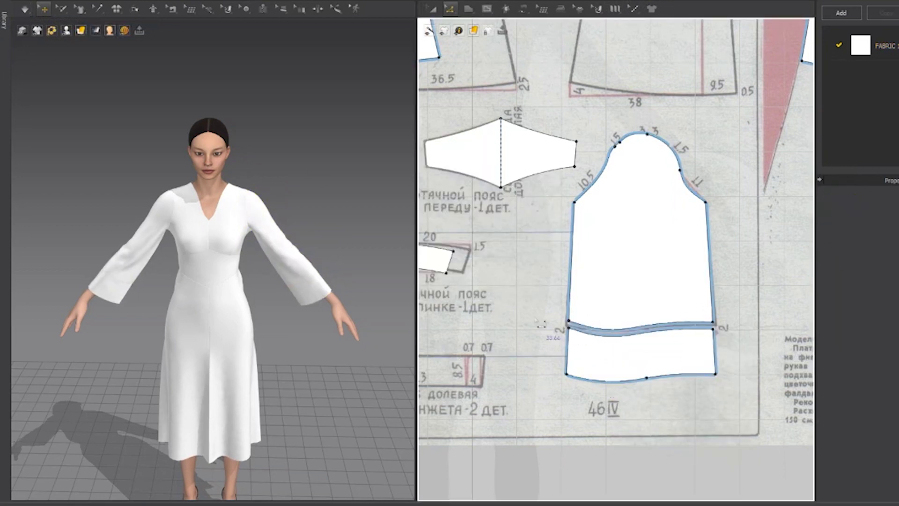
- Scale the cuff piece down in stages to just under half the sleeve's hem width, simulating the gathering on the avatar
{"action": "key", "text": "a"}
{"action": "left_click", "coordinate": [607, 371]}
{"action": "left_click_drag", "start_coordinate": [726, 395], "coordinate": [686, 379]}
{"action": "key", "text": "space"}
{"action": "mouse_move", "coordinate": [350, 249]}
{"action": "right_mouse_down"}
{"action": "mouse_move", "coordinate": [218, 223]}
{"action": "mouse_move", "coordinate": [358, 244]}
{"action": "right_mouse_up"}
{"action": "left_click_drag", "start_coordinate": [686, 379], "coordinate": [665, 372]}
{"action": "key", "text": "space"}
{"action": "right_click_drag", "start_coordinate": [330, 234], "coordinate": [316, 219]}
{"action": "left_click_drag", "start_coordinate": [665, 372], "coordinate": [642, 362]}
{"action": "key", "text": "space"}
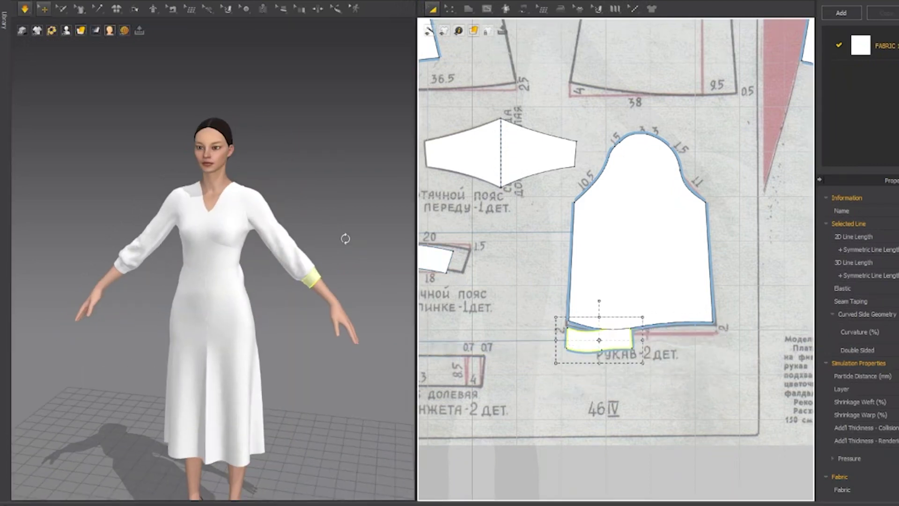
- Scale the cuff piece back up to slightly over half the sleeve's hem width and simulate its fit
{"action": "right_click_drag", "start_coordinate": [345, 237], "coordinate": [210, 232]}
{"action": "left_click_drag", "start_coordinate": [642, 363], "coordinate": [656, 368]}
{"action": "key", "text": "space"}
{"action": "right_click_drag", "start_coordinate": [344, 250], "coordinate": [354, 228]}
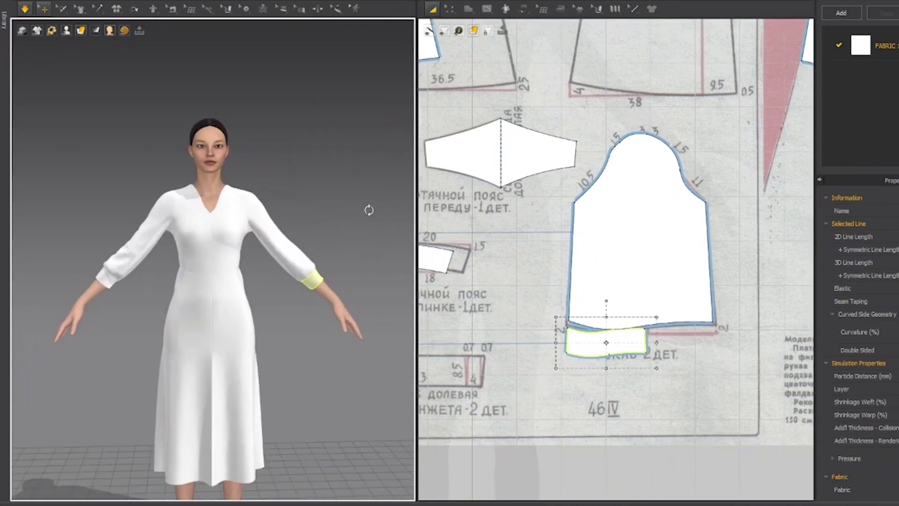
{"action": "scroll", "coordinate": [693, 479], "scroll_direction": "down", "scroll_amount": 4}
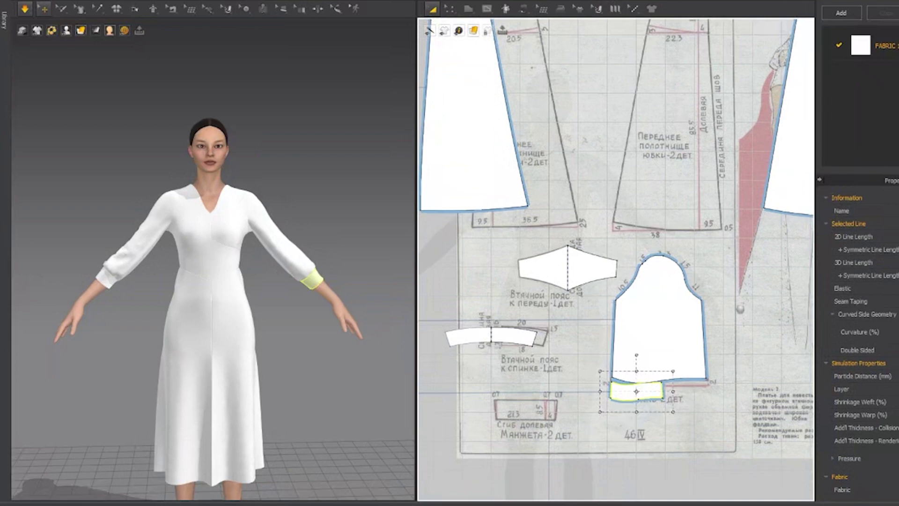
- Try scaling the front and back bodice pieces down slightly and pulling the sleeve into place at the back of the armhole
{"action": "scroll", "coordinate": [331, 234], "scroll_direction": "up", "scroll_amount": 3}
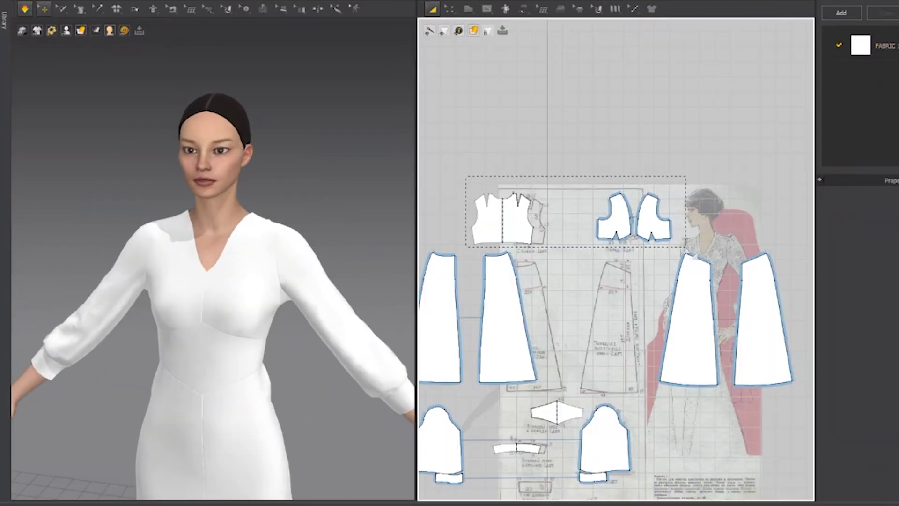
{"action": "left_click_drag", "start_coordinate": [680, 254], "coordinate": [666, 251]}
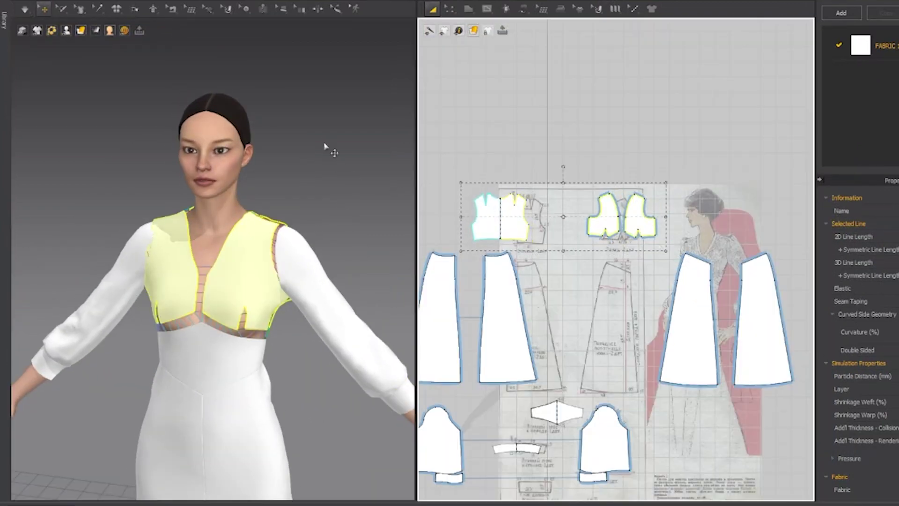
{"action": "right_click_drag", "start_coordinate": [341, 158], "coordinate": [86, 155]}
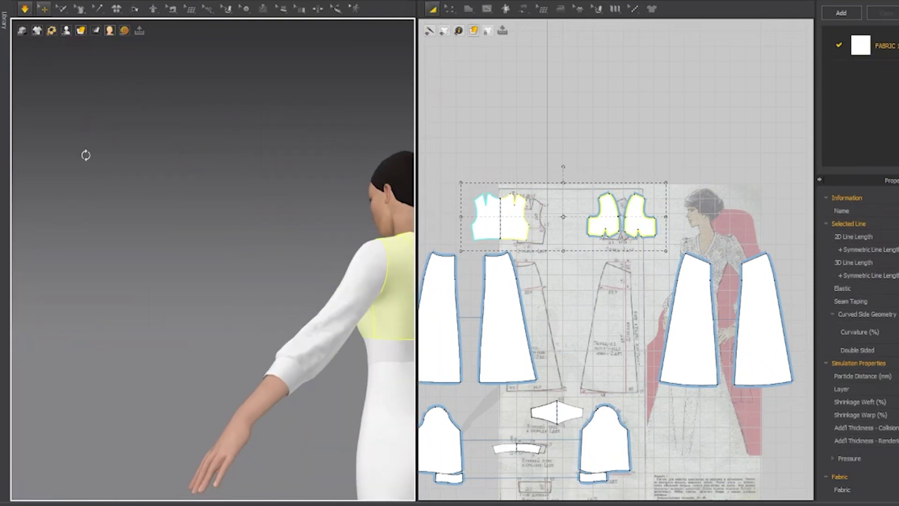
{"action": "right_click_drag", "start_coordinate": [334, 401], "coordinate": [215, 400]}
{"action": "left_click", "coordinate": [242, 284]}
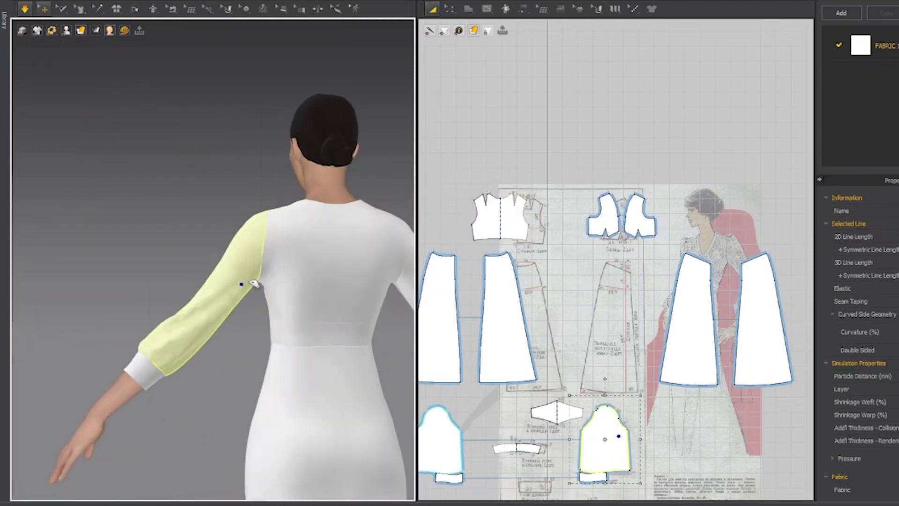
{"action": "left_click_drag", "start_coordinate": [259, 255], "coordinate": [277, 234]}
{"action": "right_click_drag", "start_coordinate": [155, 225], "coordinate": [366, 237]}
- Undo the sleeve pull and bodice scaling, and try a stronger reduction of the front and back bodice pieces
{"action": "key", "text": "ctrl+z"}
{"action": "key", "text": "ctrl+z"}
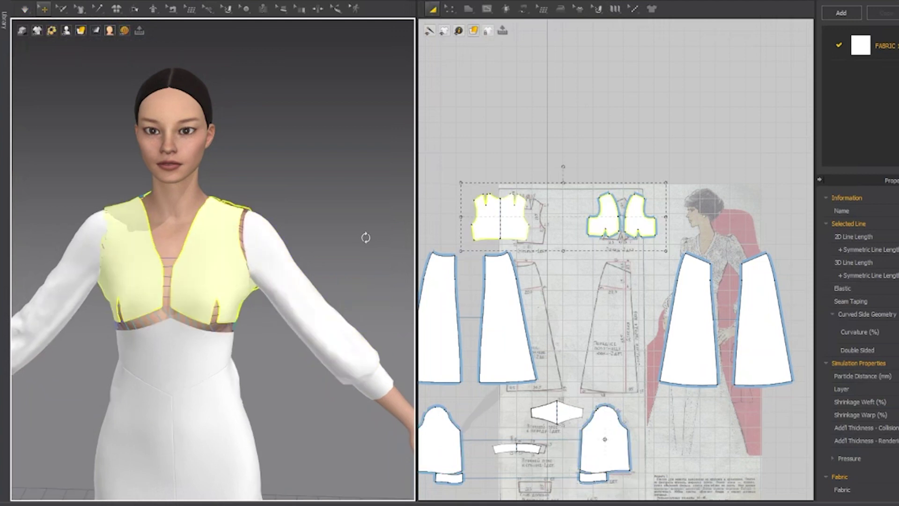
{"action": "key", "text": "ctrl+y"}
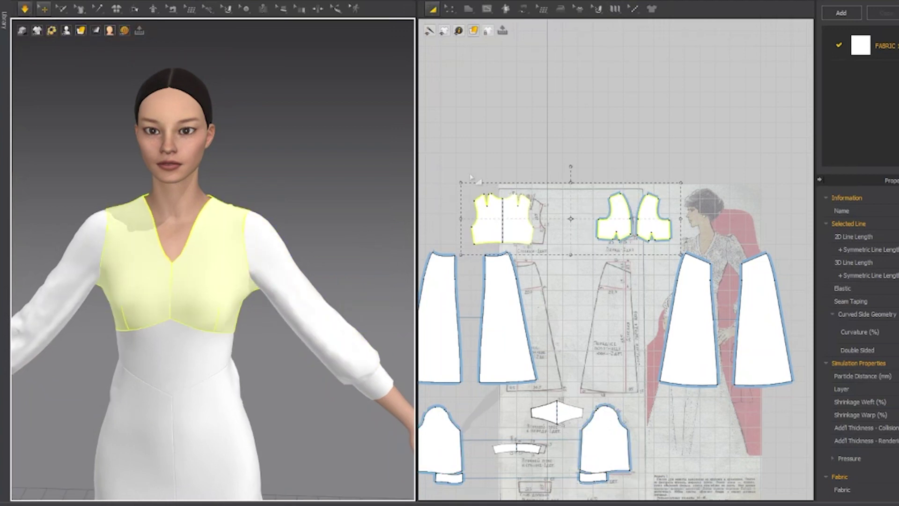
{"action": "left_click_drag", "start_coordinate": [687, 258], "coordinate": [646, 248]}
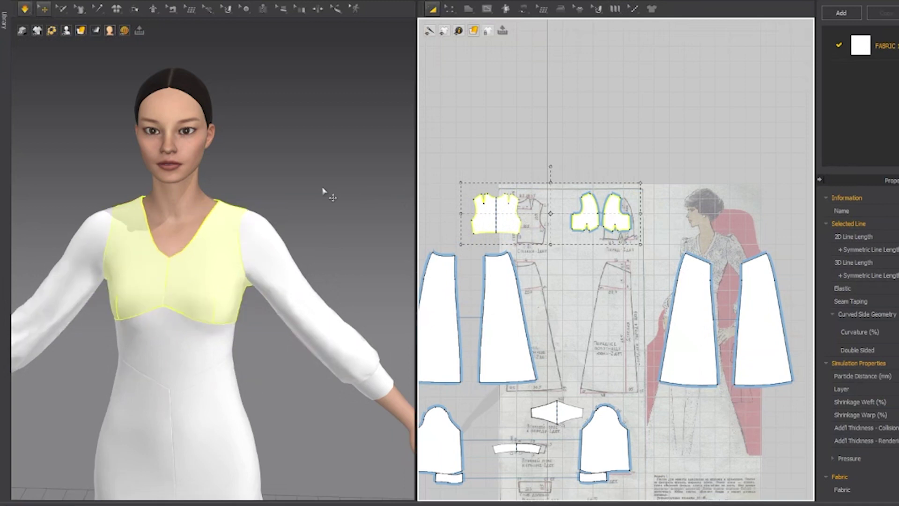
{"action": "mouse_move", "coordinate": [344, 186]}
{"action": "right_mouse_down"}
{"action": "mouse_move", "coordinate": [83, 167]}
{"action": "mouse_move", "coordinate": [331, 205]}
{"action": "mouse_move", "coordinate": [343, 186]}
{"action": "right_mouse_up"}
- Undo the stronger bodice reduction and scale the front and back bodice pieces down by a smaller amount
{"action": "key", "text": "ctrl+z"}
{"action": "left_click_drag", "start_coordinate": [680, 254], "coordinate": [659, 248]}
{"action": "right_click_drag", "start_coordinate": [353, 191], "coordinate": [331, 189]}
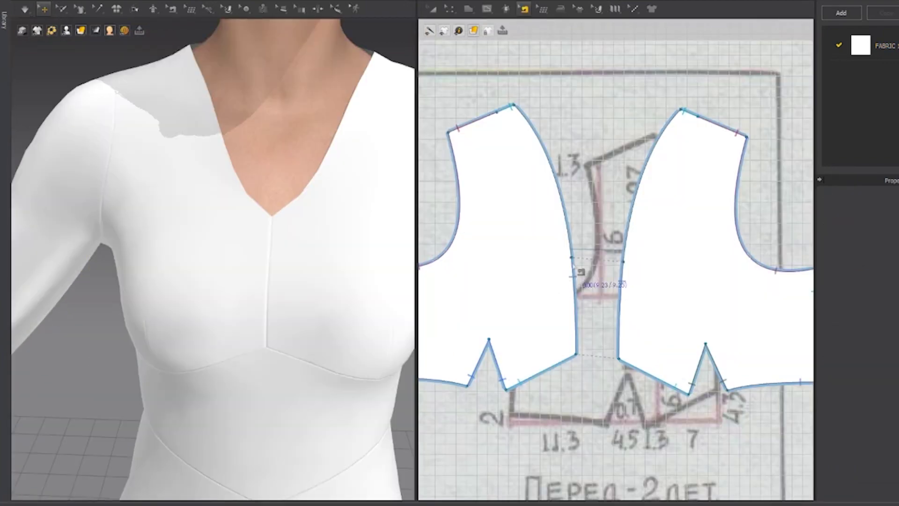
- Replace the centre-front seam between the two front bodice pieces with a zipper running from the neckline point to the waist, and simulate it
{"action": "left_click", "coordinate": [573, 267]}
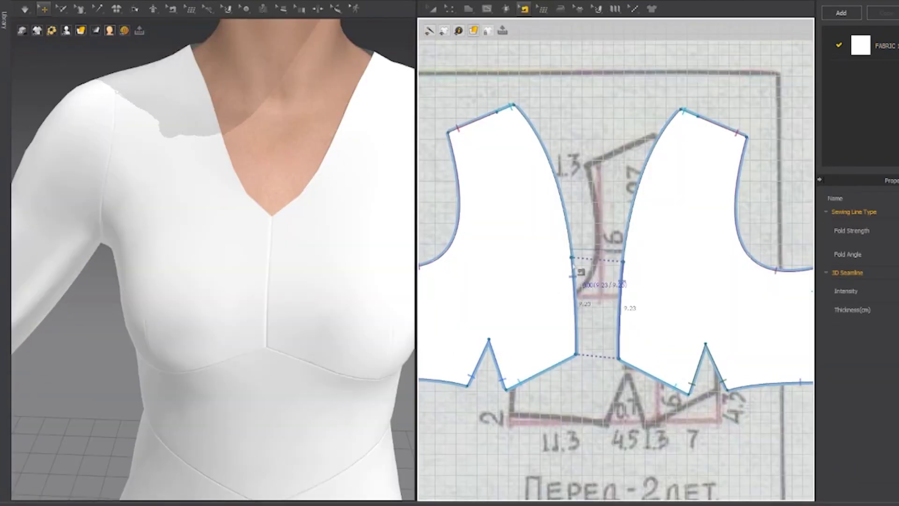
{"action": "key", "text": "Delete"}
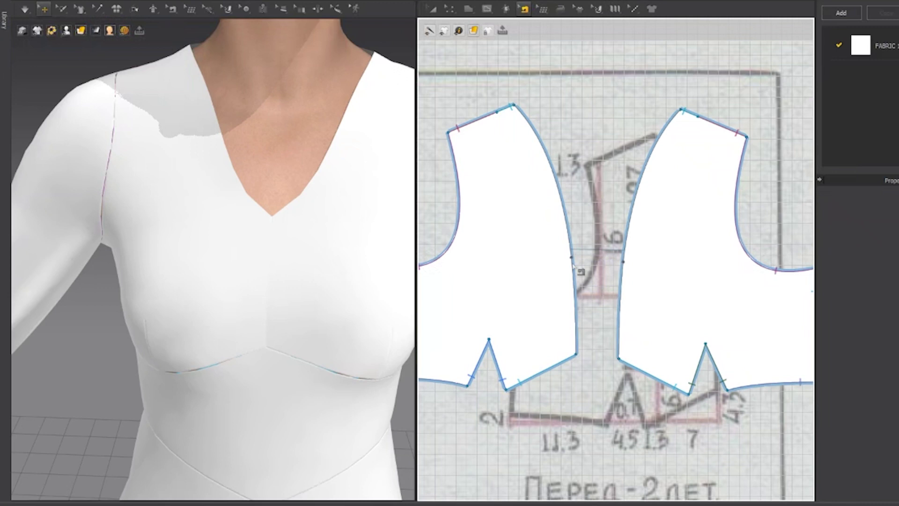
{"action": "left_click", "coordinate": [263, 10]}
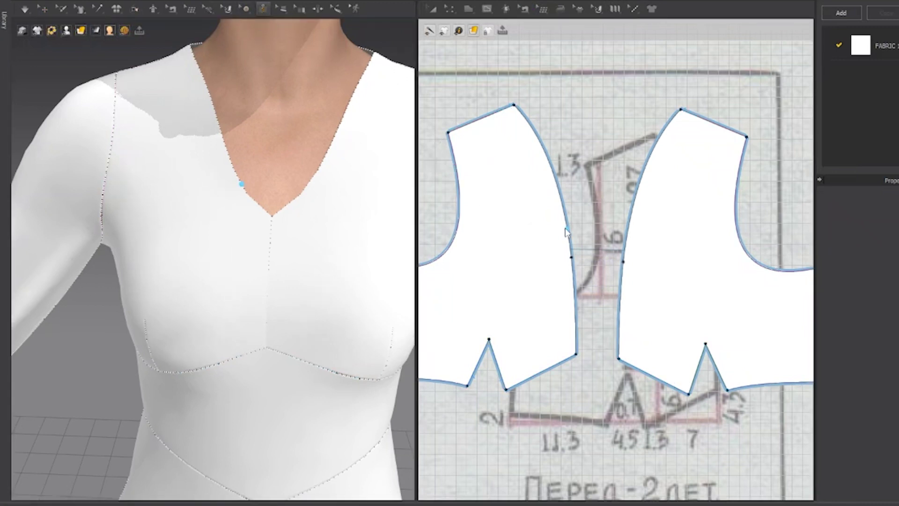
{"action": "left_click", "coordinate": [573, 258]}
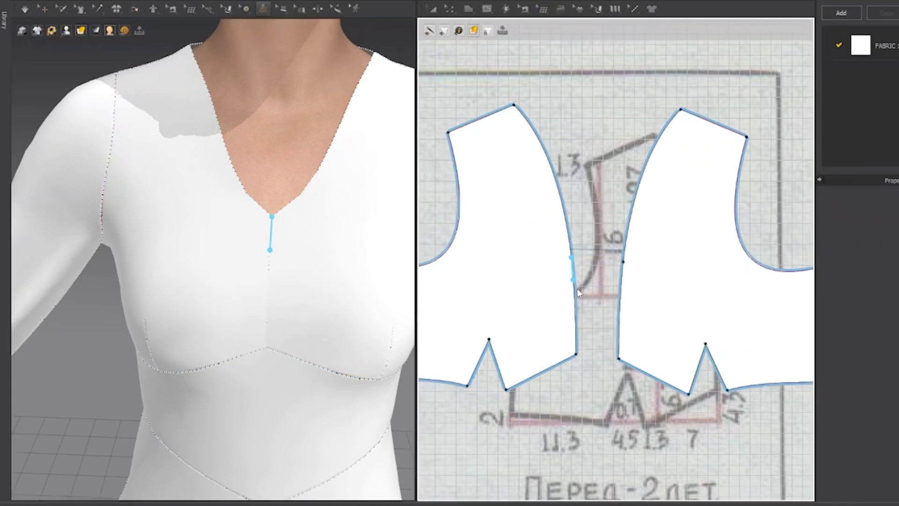
{"action": "left_click", "coordinate": [576, 354]}
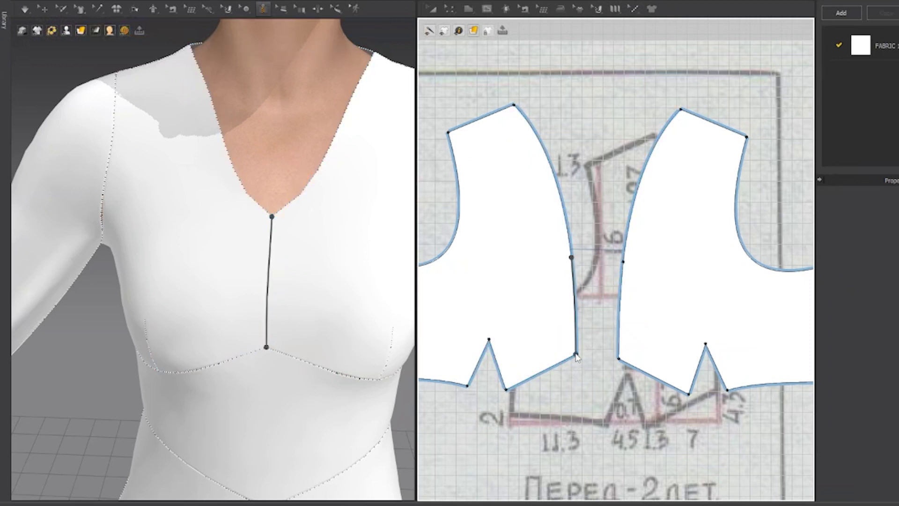
{"action": "double_click", "coordinate": [618, 359]}
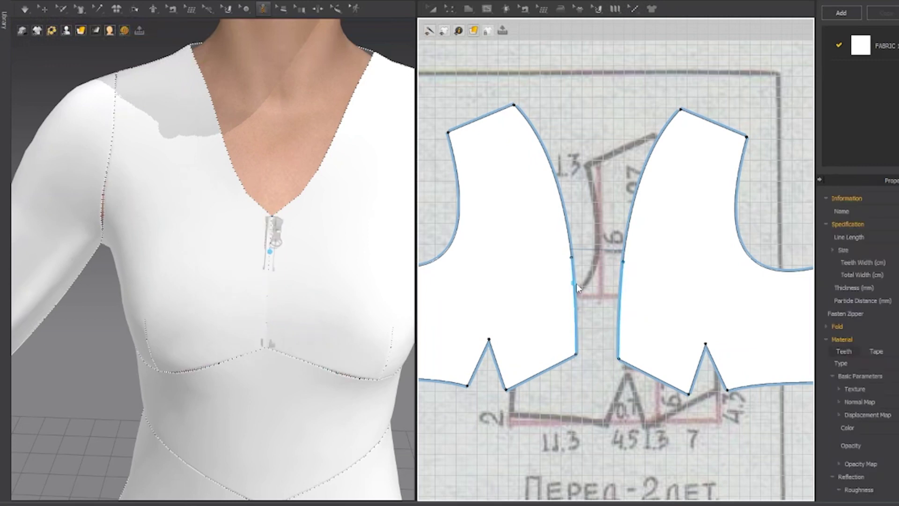
{"action": "scroll", "coordinate": [334, 234], "scroll_direction": "up", "scroll_amount": 2}
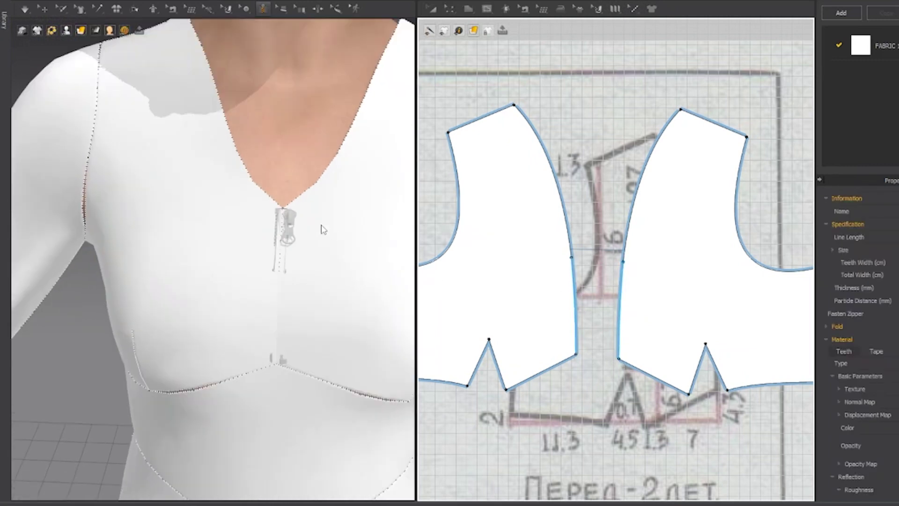
{"action": "key", "text": "space"}
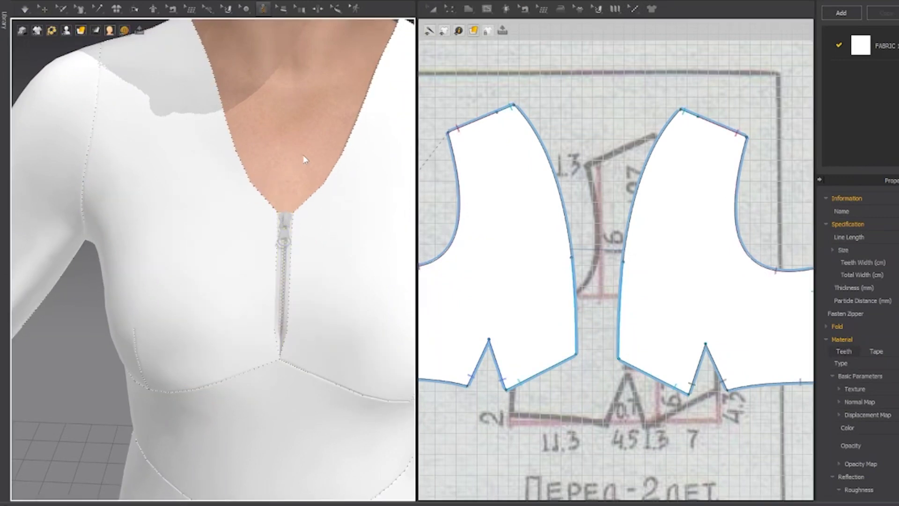
- Replace the front zipper's slider shape with another style from the slider presets
{"action": "right_click_drag", "start_coordinate": [304, 159], "coordinate": [264, 154]}
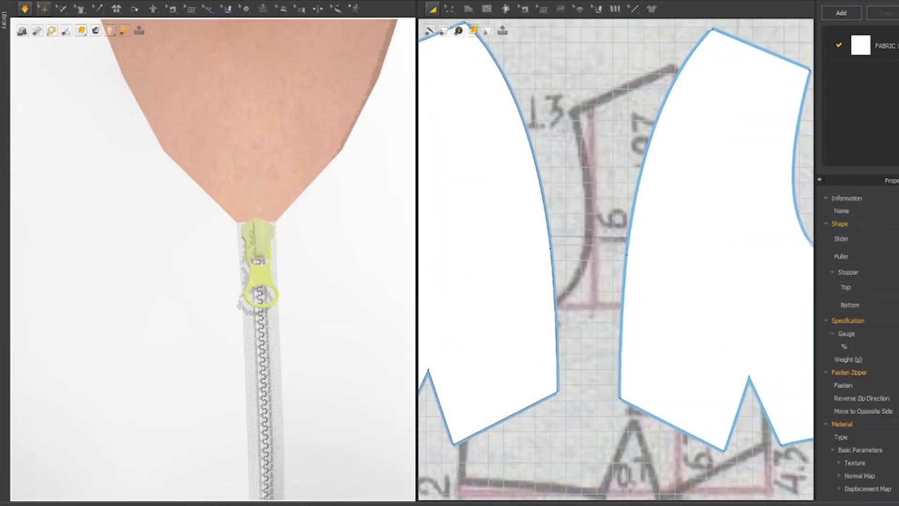
{"action": "left_click", "coordinate": [895, 239]}
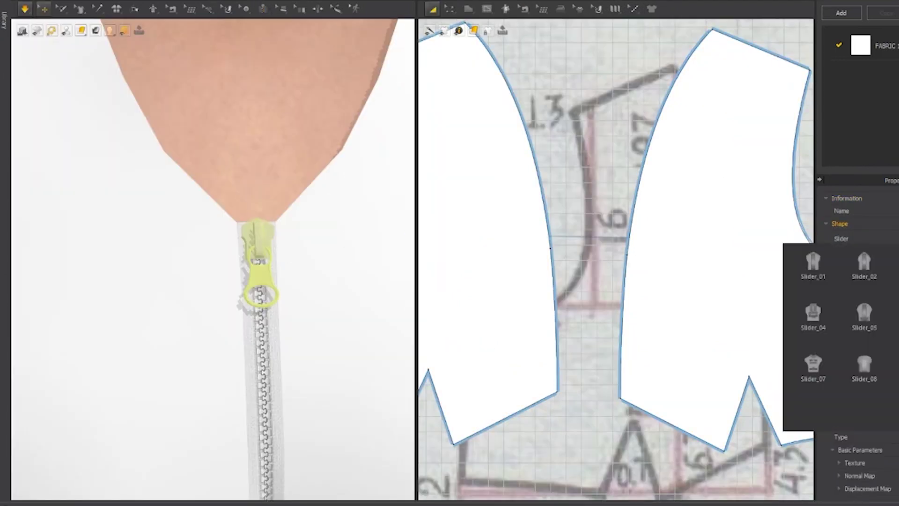
{"action": "left_click", "coordinate": [897, 265]}
{"action": "left_click", "coordinate": [895, 239]}
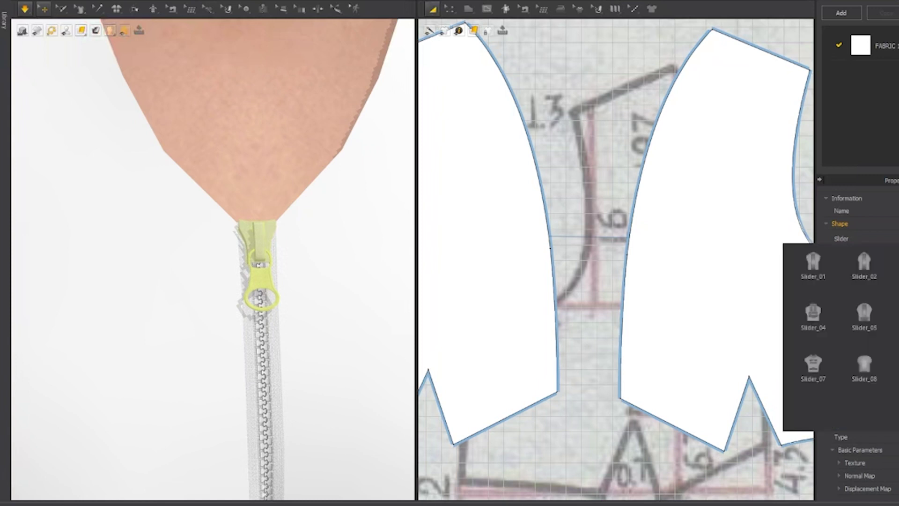
{"action": "left_click", "coordinate": [897, 315]}
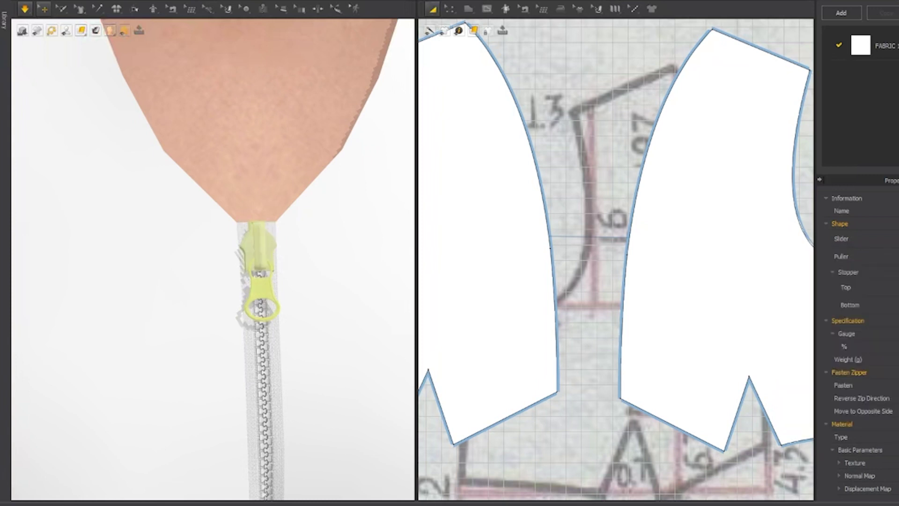
- Try Puller_13 and Puller_19 on the zipper and settle on a shorter puller shape
{"action": "left_click", "coordinate": [895, 256]}
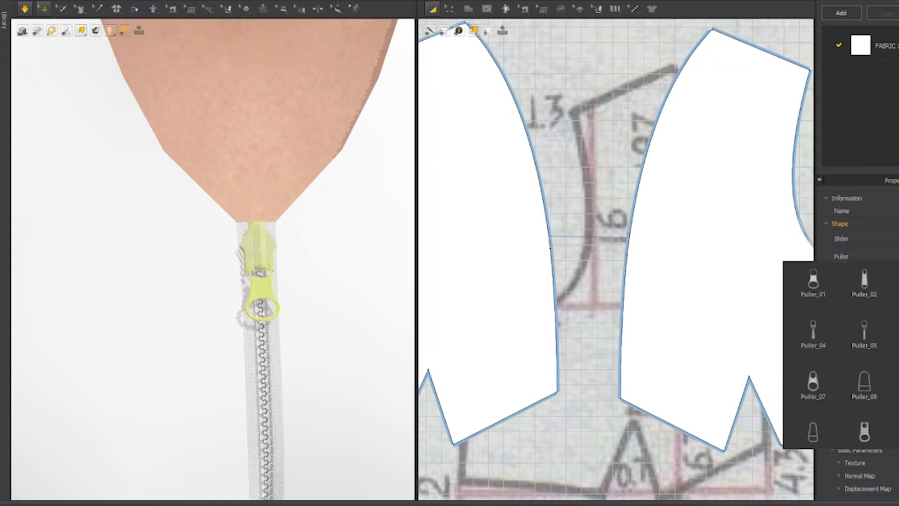
{"action": "scroll", "coordinate": [838, 355], "scroll_direction": "down", "scroll_amount": 4}
{"action": "left_click", "coordinate": [815, 310]}
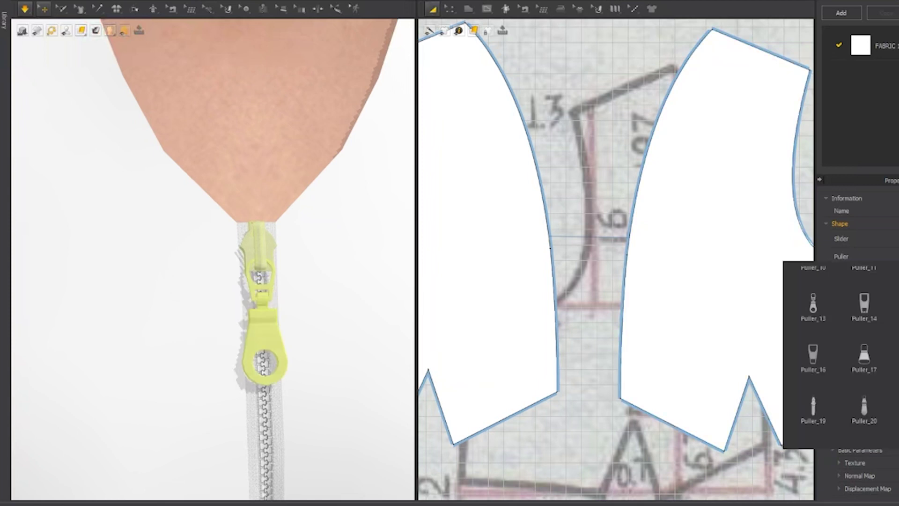
{"action": "left_click", "coordinate": [812, 412]}
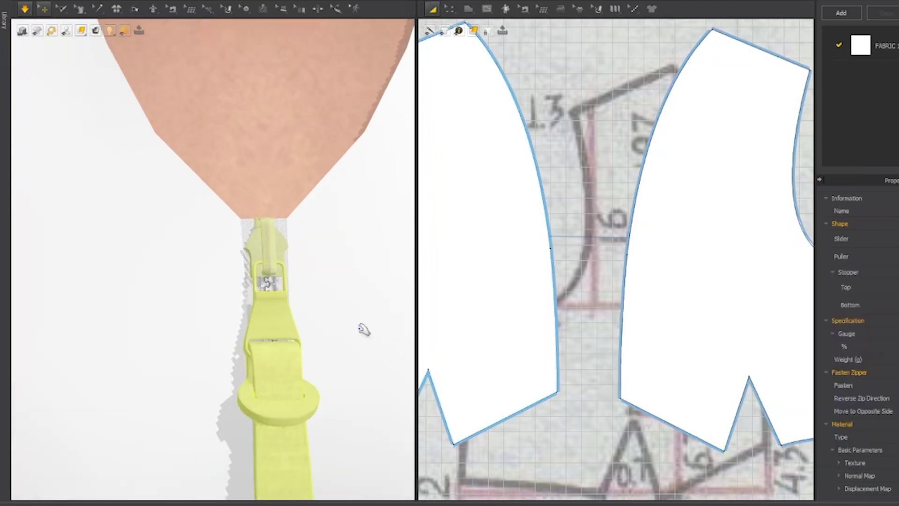
{"action": "scroll", "coordinate": [354, 311], "scroll_direction": "down", "scroll_amount": 5}
{"action": "scroll", "coordinate": [354, 312], "scroll_direction": "up", "scroll_amount": 3}
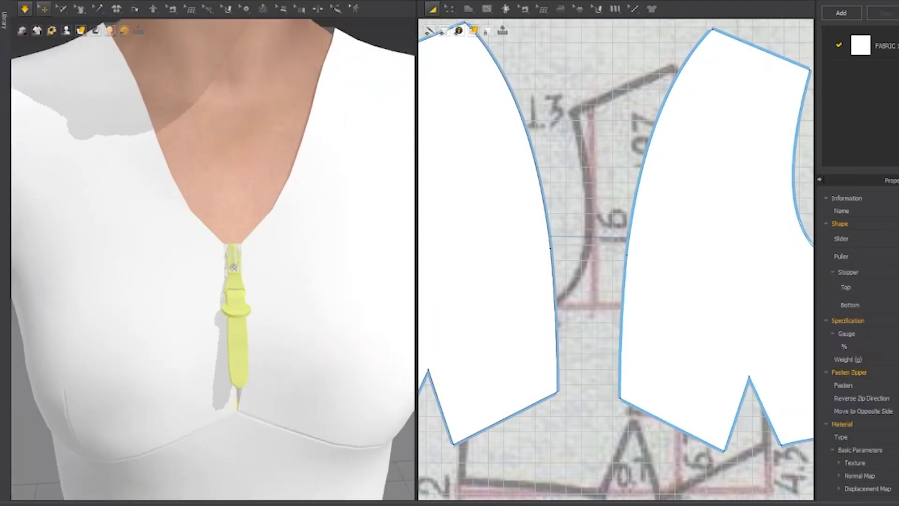
{"action": "left_click", "coordinate": [895, 257]}
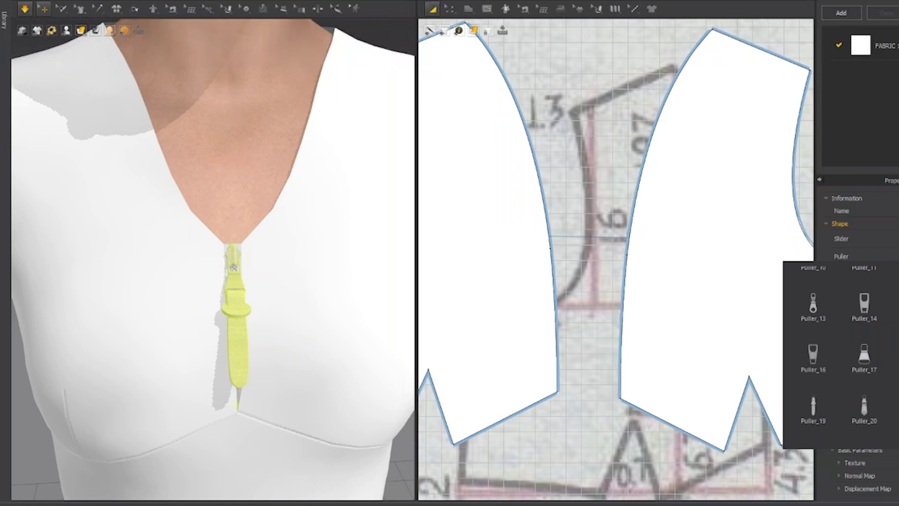
{"action": "left_click", "coordinate": [813, 332]}
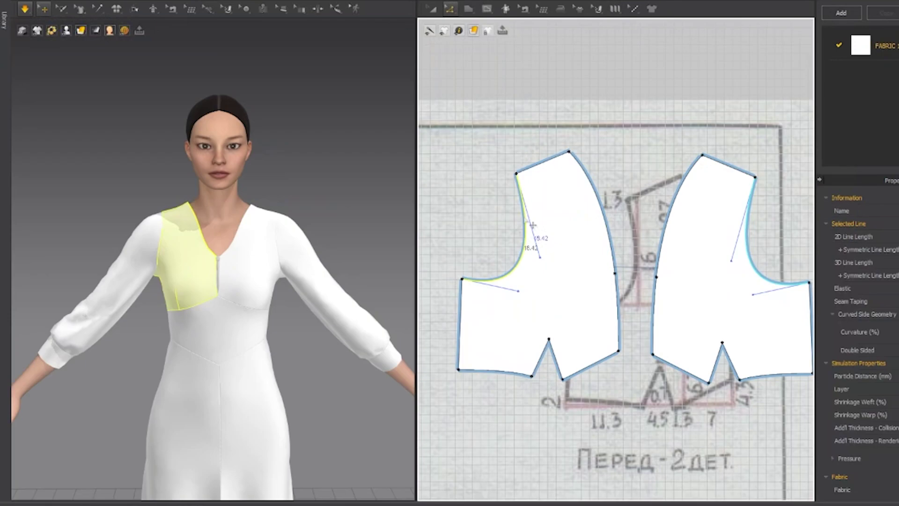
- Offset the armhole curves of both front bodice pieces inward by 2 cm as internal lines
{"action": "right_click", "coordinate": [522, 215]}
{"action": "left_click", "coordinate": [552, 281]}
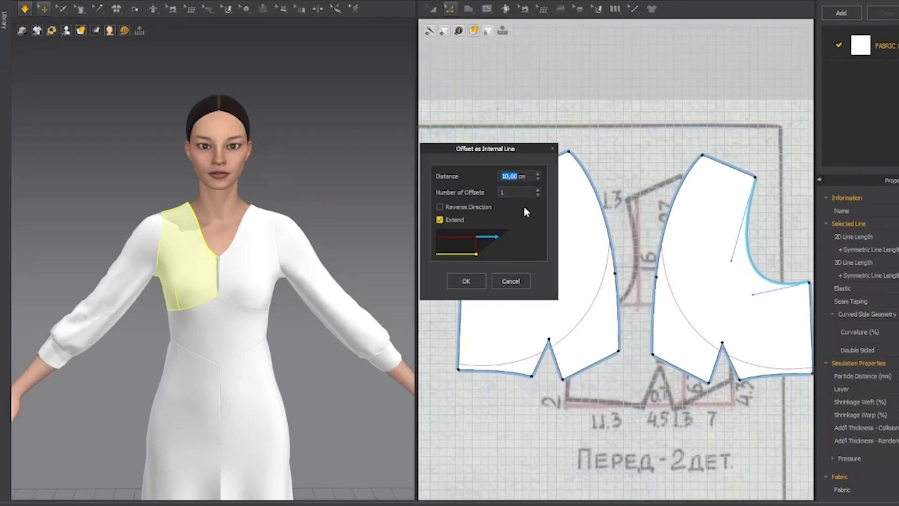
{"action": "left_click", "coordinate": [466, 281]}
- Offset the back bodice's armhole curves as internal lines and cut and sew armhole strips along them
{"action": "middle_click_drag", "start_coordinate": [456, 248], "coordinate": [812, 301]}
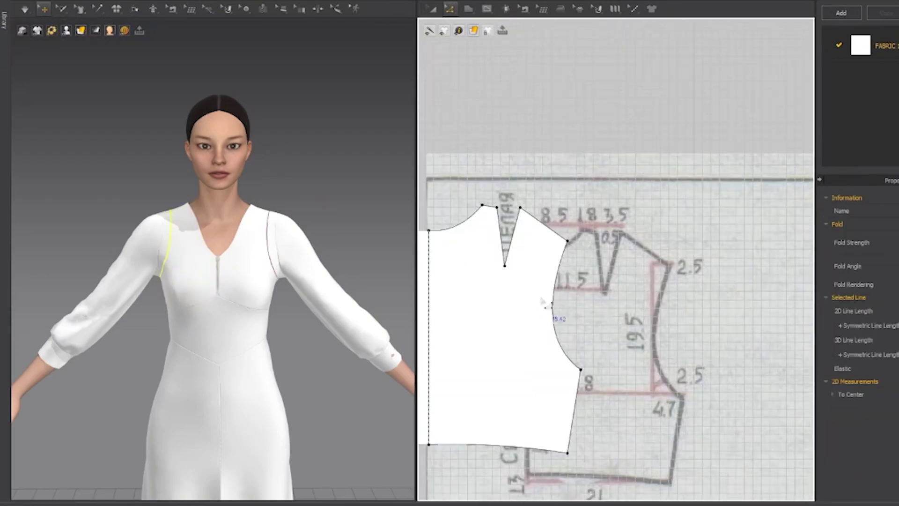
{"action": "right_click", "coordinate": [552, 300]}
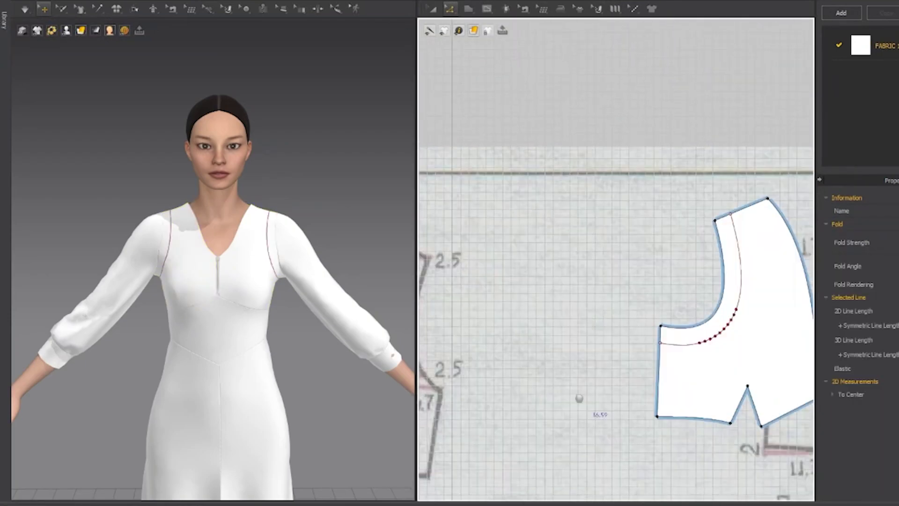
{"action": "right_click", "coordinate": [560, 308]}
{"action": "key", "text": "Escape"}
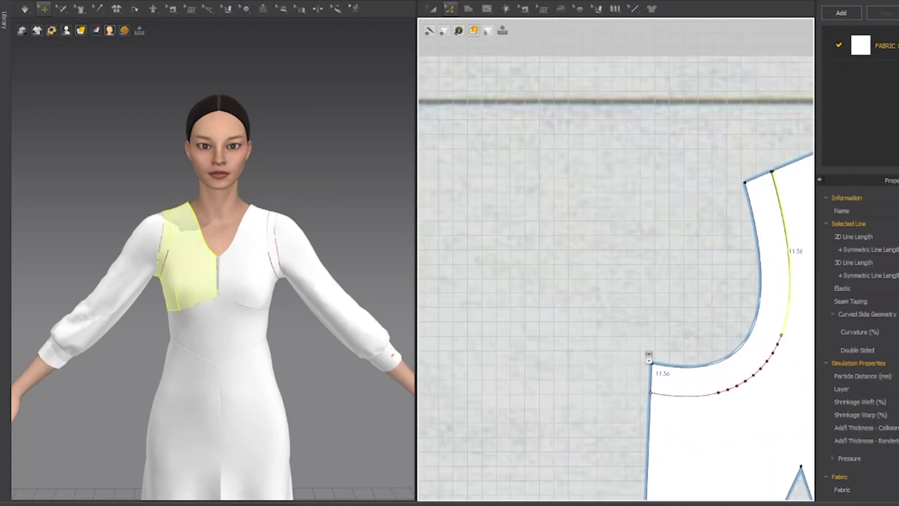
{"action": "scroll", "coordinate": [636, 384], "scroll_direction": "down", "scroll_amount": 5}
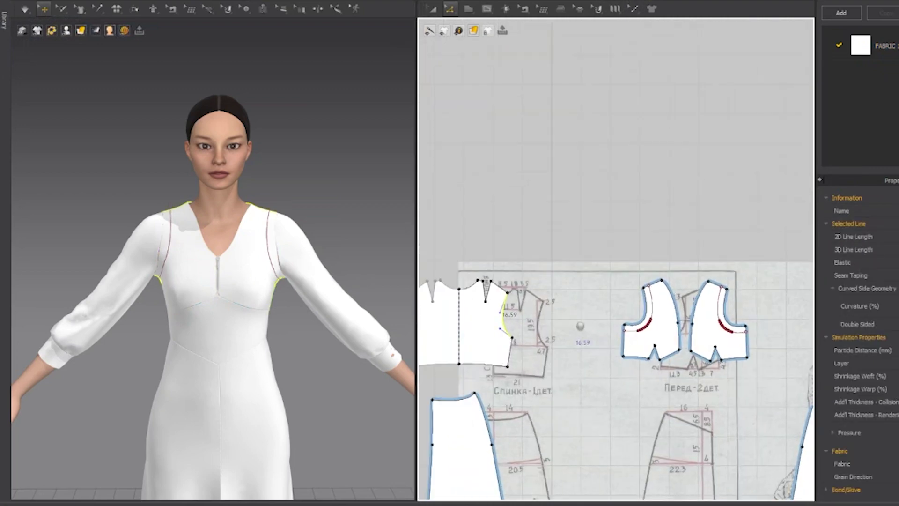
{"action": "scroll", "coordinate": [506, 315], "scroll_direction": "up", "scroll_amount": 5}
{"action": "right_click", "coordinate": [495, 323]}
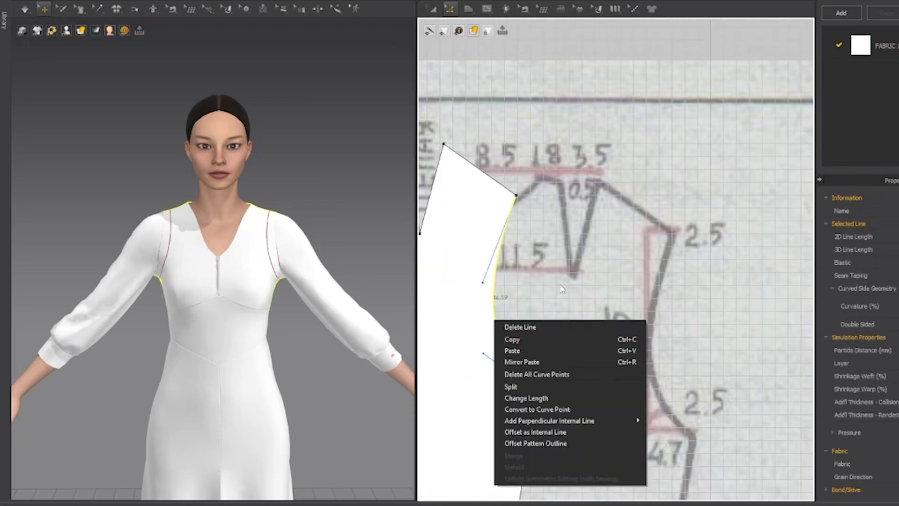
{"action": "right_click", "coordinate": [494, 308]}
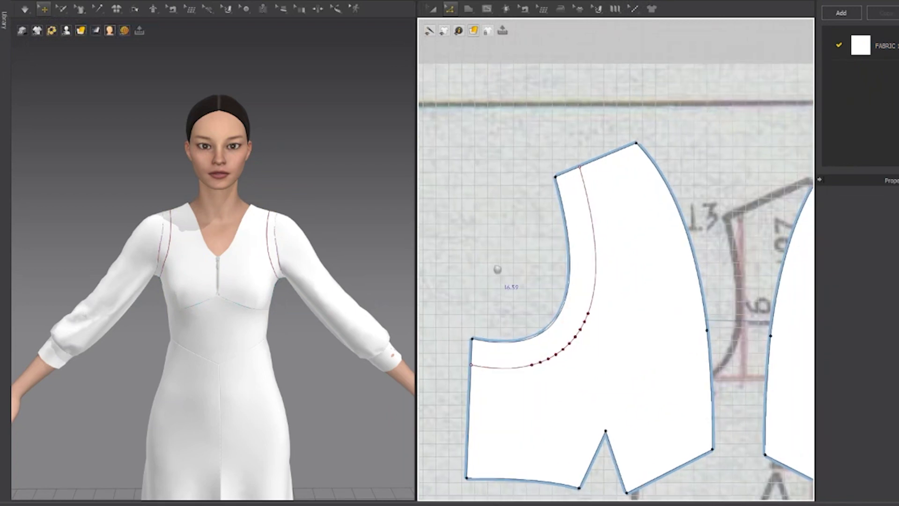
- Cut and sew the front bodice pieces along the internal lines that follow their armholes
{"action": "left_click", "coordinate": [595, 285]}
{"action": "left_click", "coordinate": [712, 235]}
{"action": "scroll", "coordinate": [507, 404], "scroll_direction": "up", "scroll_amount": 5}
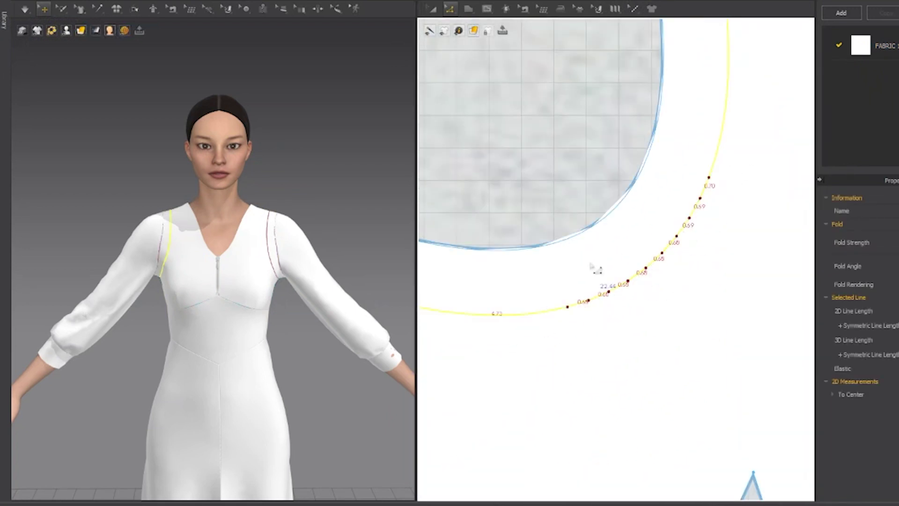
{"action": "scroll", "coordinate": [591, 265], "scroll_direction": "down", "scroll_amount": 5}
{"action": "right_click", "coordinate": [593, 275]}
{"action": "left_click", "coordinate": [497, 281]}
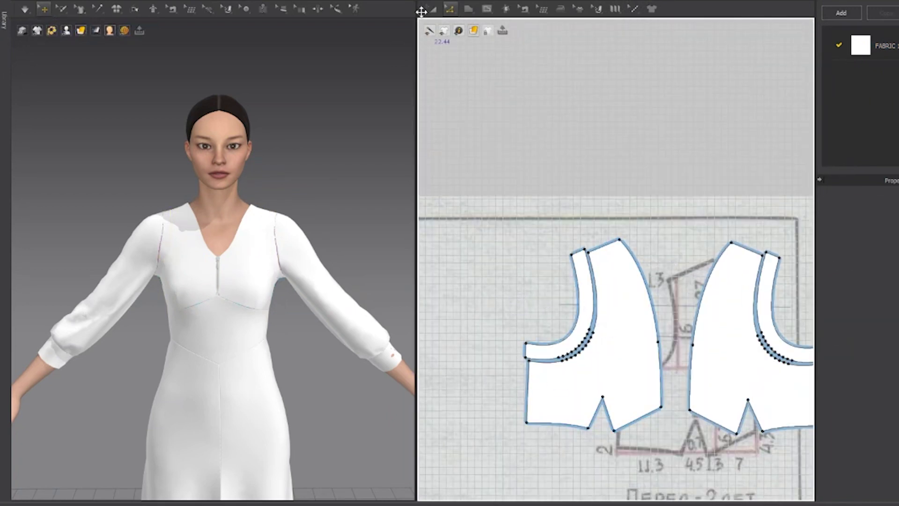
- Move the front and back armhole strips away from the bodice pieces in the pattern layout
{"action": "left_click", "coordinate": [432, 9]}
{"action": "left_click", "coordinate": [577, 333]}
{"action": "middle_click_drag", "start_coordinate": [574, 334], "coordinate": [802, 321]}
{"action": "left_click", "coordinate": [486, 323], "text": "shift"}
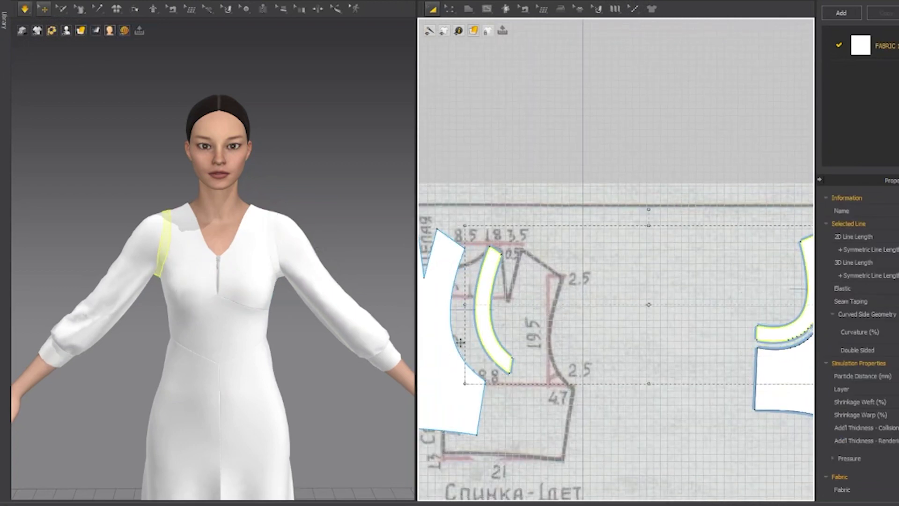
{"action": "left_click_drag", "start_coordinate": [464, 384], "coordinate": [473, 375]}
{"action": "right_click_drag", "start_coordinate": [353, 251], "coordinate": [338, 237]}
{"action": "left_click_drag", "start_coordinate": [487, 375], "coordinate": [495, 365]}
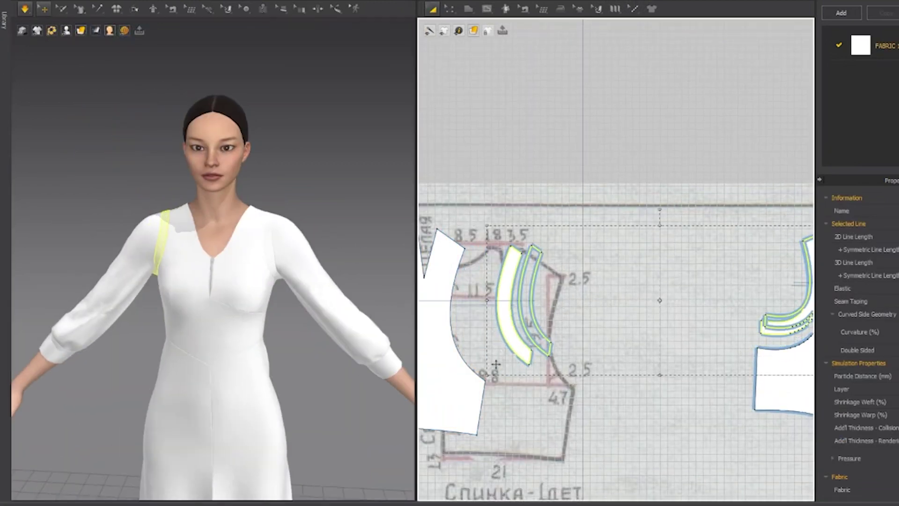
{"action": "mouse_move", "coordinate": [339, 216]}
{"action": "right_mouse_down"}
{"action": "mouse_move", "coordinate": [129, 227]}
{"action": "mouse_move", "coordinate": [370, 216]}
{"action": "mouse_move", "coordinate": [235, 253]}
{"action": "mouse_move", "coordinate": [337, 225]}
{"action": "right_mouse_up"}
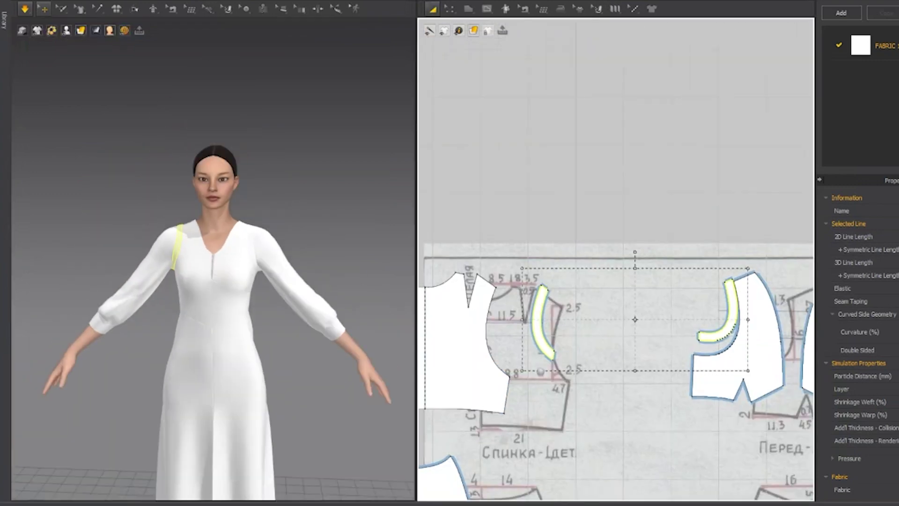
- Offset the neckline curves of both front bodice pieces as internal lines
{"action": "scroll", "coordinate": [620, 391], "scroll_direction": "up", "scroll_amount": 2}
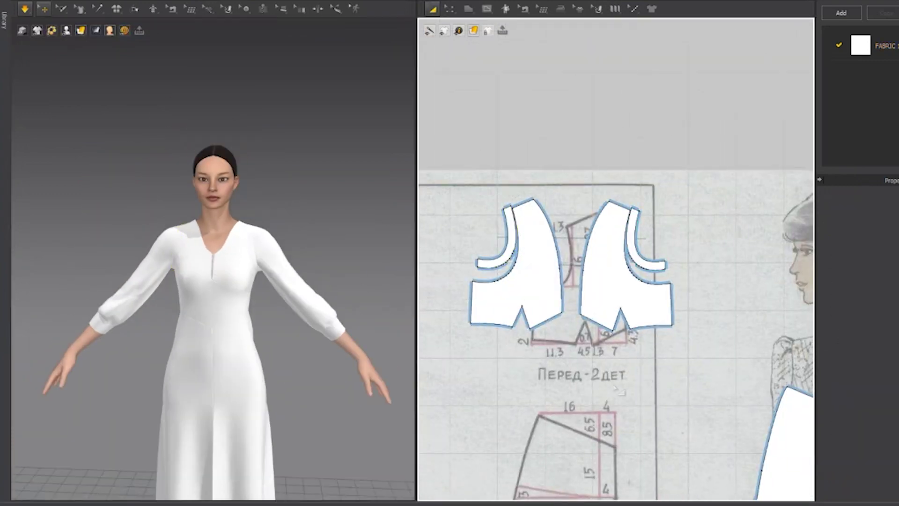
{"action": "middle_click_drag", "start_coordinate": [614, 386], "coordinate": [602, 439]}
{"action": "left_click", "coordinate": [528, 208]}
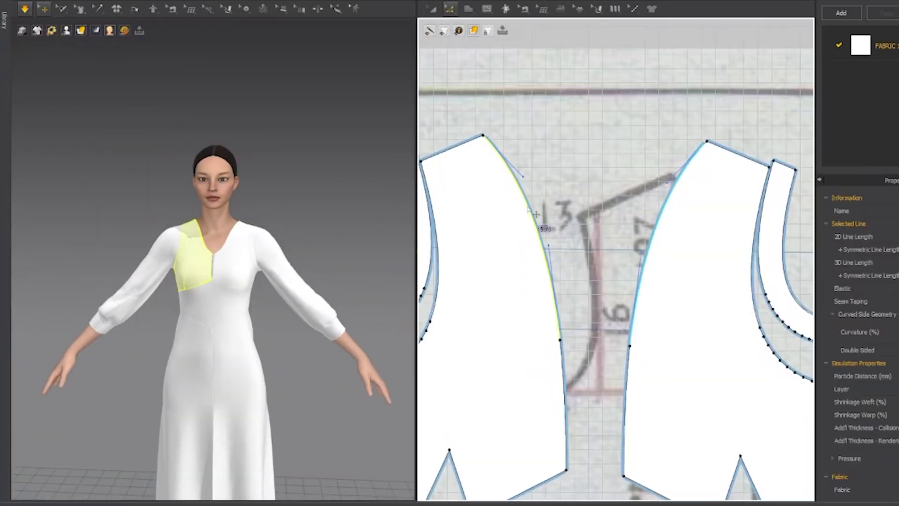
{"action": "right_click", "coordinate": [532, 213]}
{"action": "left_click", "coordinate": [571, 322]}
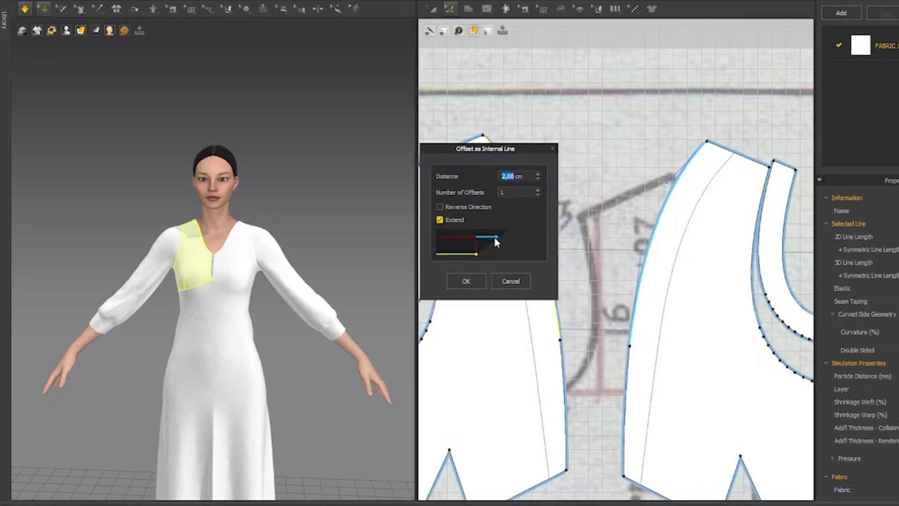
{"action": "left_click", "coordinate": [473, 281]}
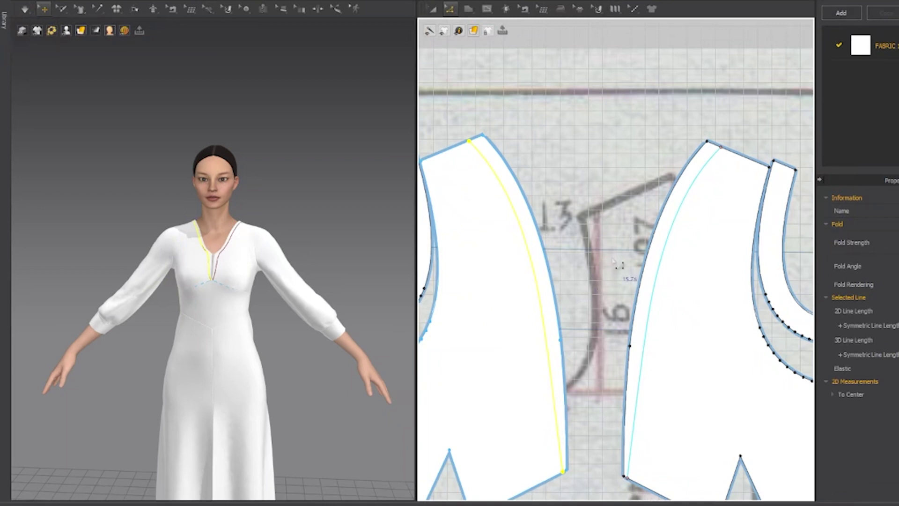
- Offset the back bodice's neckline curve as an internal line
{"action": "scroll", "coordinate": [609, 255], "scroll_direction": "up", "scroll_amount": 1}
{"action": "scroll", "coordinate": [592, 250], "scroll_direction": "down", "scroll_amount": 6}
{"action": "middle_click_drag", "start_coordinate": [464, 195], "coordinate": [702, 220]}
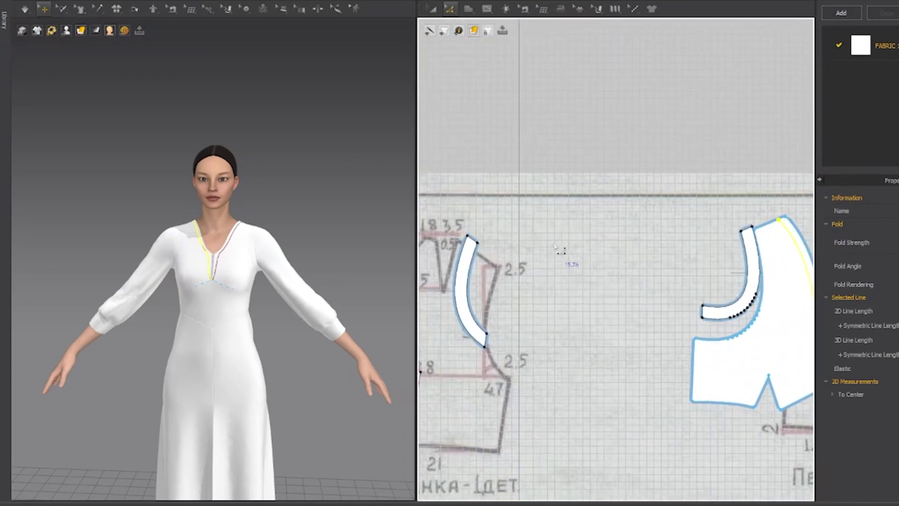
{"action": "middle_click_drag", "start_coordinate": [563, 253], "coordinate": [723, 258]}
{"action": "middle_click_drag", "start_coordinate": [494, 183], "coordinate": [610, 201]}
{"action": "right_click", "coordinate": [552, 256]}
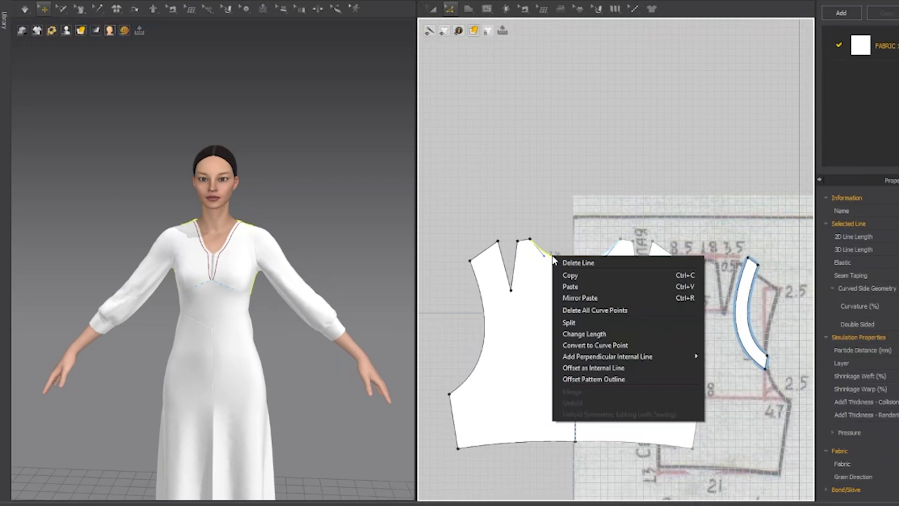
{"action": "left_click", "coordinate": [584, 369]}
{"action": "left_click", "coordinate": [463, 280]}
- Cut and sew the front bodice pieces along their neckline internal lines to form separate bands
{"action": "scroll", "coordinate": [643, 200], "scroll_direction": "down", "scroll_amount": 3}
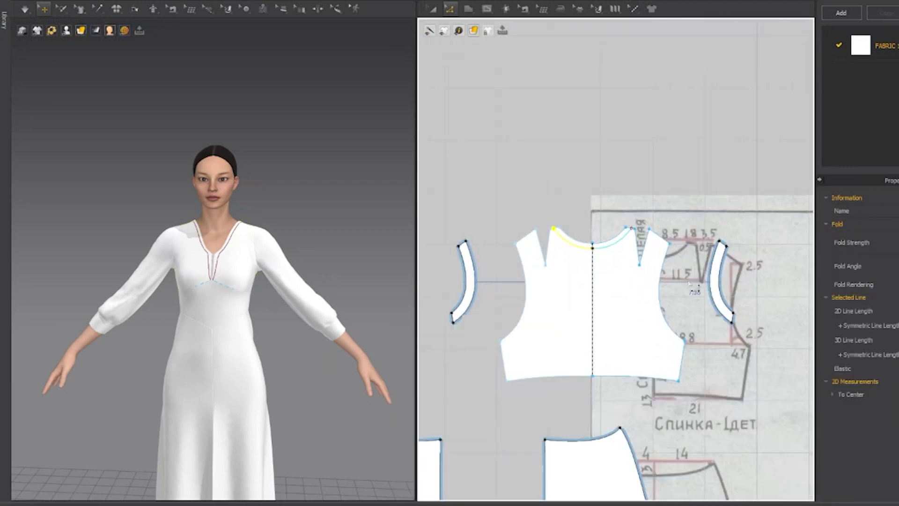
{"action": "middle_click_drag", "start_coordinate": [733, 383], "coordinate": [620, 370]}
{"action": "middle_click_drag", "start_coordinate": [738, 324], "coordinate": [538, 357]}
{"action": "right_click", "coordinate": [654, 291]}
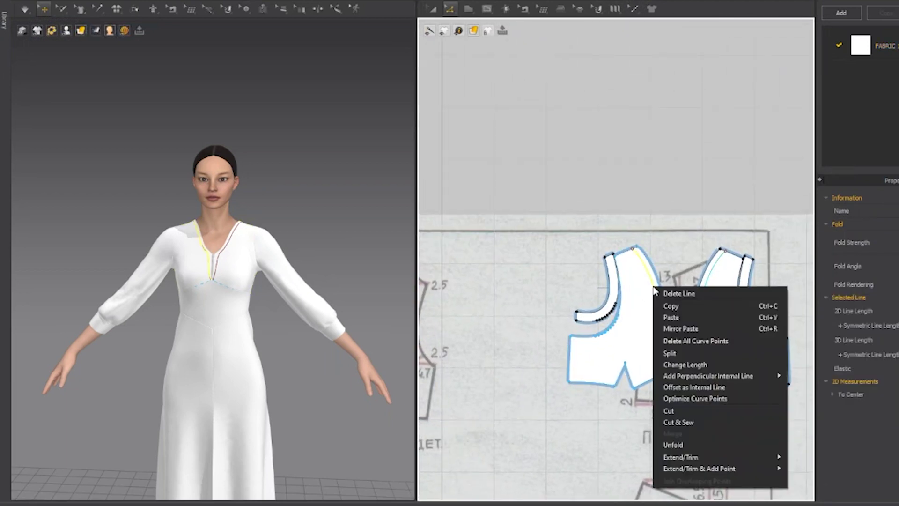
{"action": "left_click", "coordinate": [678, 423]}
- Separate the back neckline band from the bodice by cutting along its internal line
{"action": "middle_click_drag", "start_coordinate": [534, 290], "coordinate": [771, 313]}
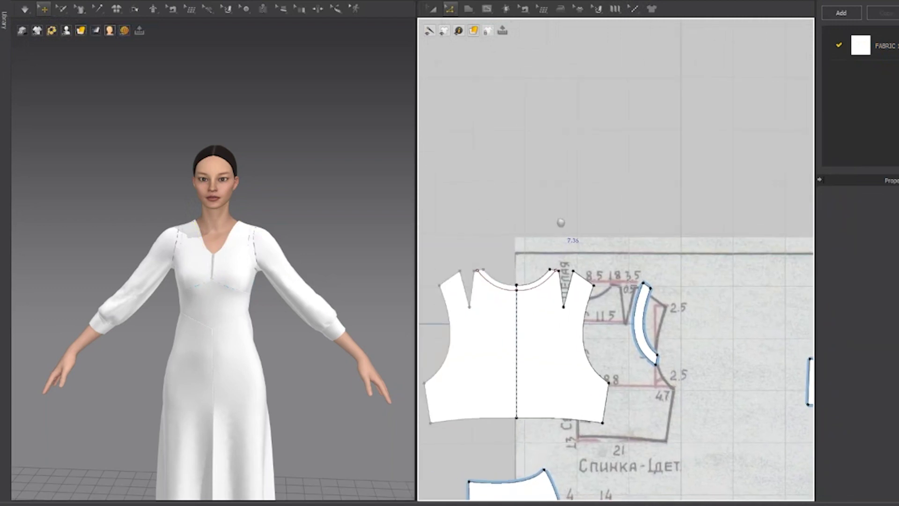
{"action": "right_click", "coordinate": [503, 292]}
{"action": "left_click", "coordinate": [517, 398]}
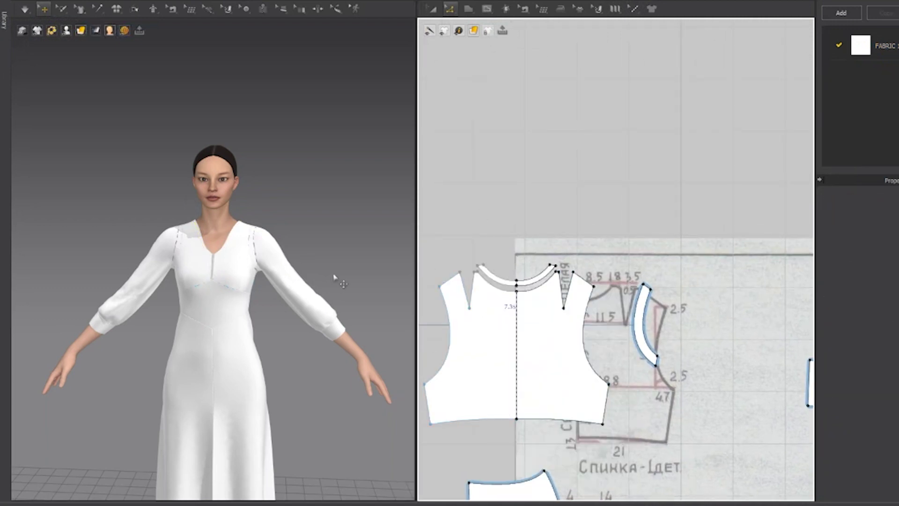
- Lengthen the front and back skirt panels to about ankle length by moving their hem edges down, and check the drape from behind
{"action": "right_click_drag", "start_coordinate": [331, 244], "coordinate": [267, 241]}
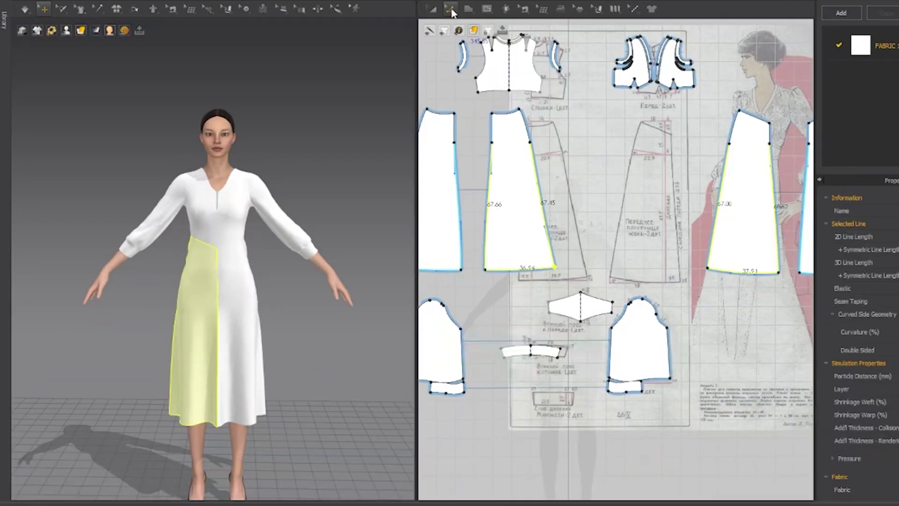
{"action": "left_click_drag", "start_coordinate": [751, 281], "coordinate": [745, 341]}
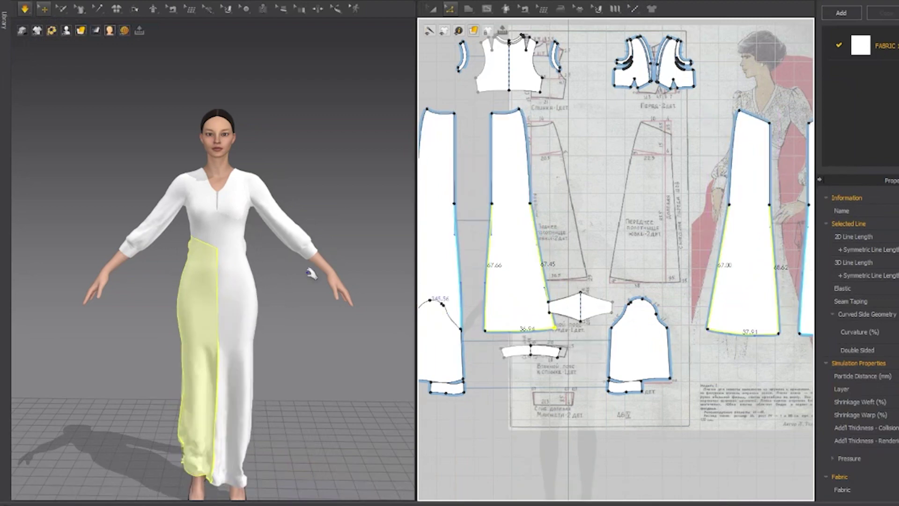
{"action": "right_click_drag", "start_coordinate": [407, 347], "coordinate": [324, 355]}
{"action": "middle_click_drag", "start_coordinate": [325, 355], "coordinate": [399, 212]}
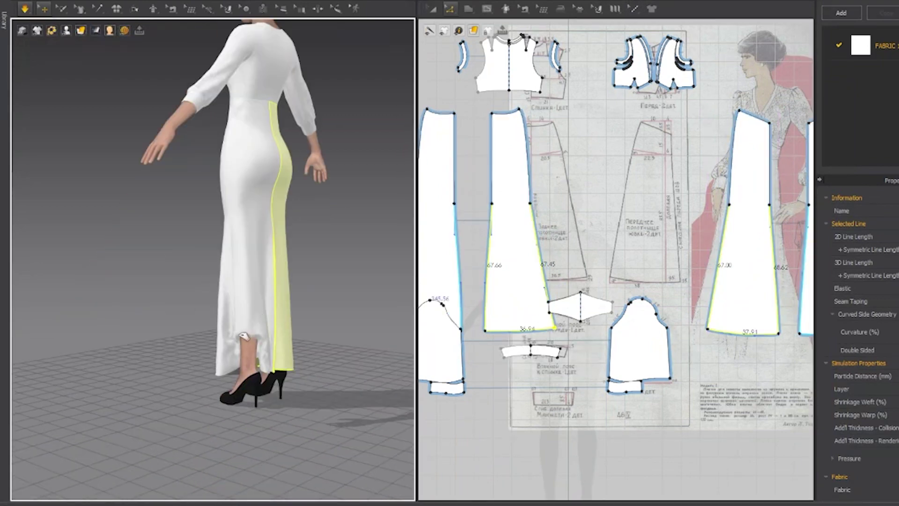
- Tug the simulated skirt hem outward to test the drape, and undo the last lengthening of the skirt panels
{"action": "left_click_drag", "start_coordinate": [251, 337], "coordinate": [180, 342]}
{"action": "left_click_drag", "start_coordinate": [255, 356], "coordinate": [376, 315]}
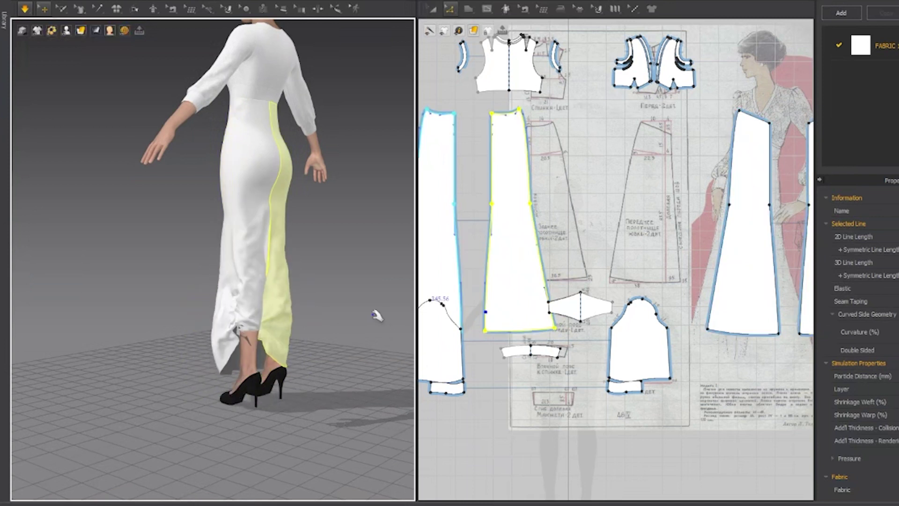
{"action": "left_click_drag", "start_coordinate": [265, 323], "coordinate": [309, 311]}
{"action": "key", "text": "ctrl+z"}
{"action": "left_click_drag", "start_coordinate": [259, 334], "coordinate": [308, 294]}
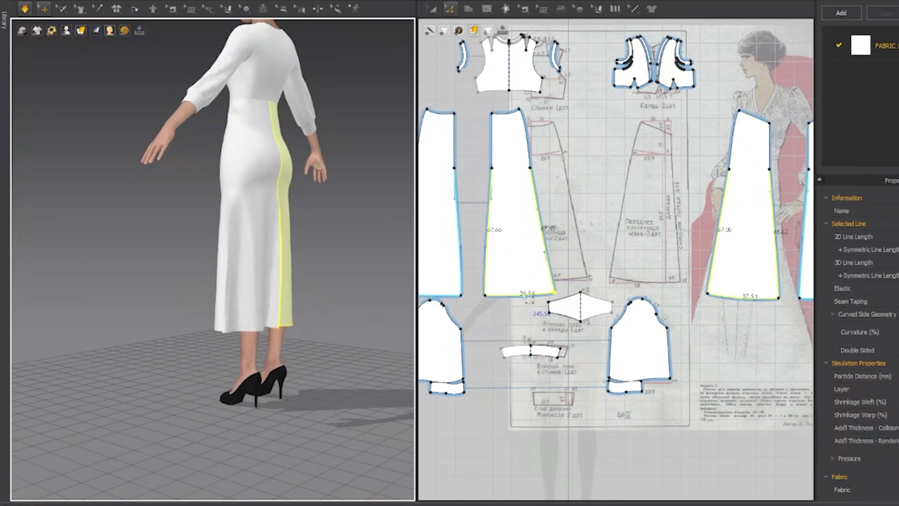
- Extend the front and back skirt panels down to ankle length by moving their hem edges, and inspect the drape
{"action": "left_click_drag", "start_coordinate": [741, 305], "coordinate": [740, 327]}
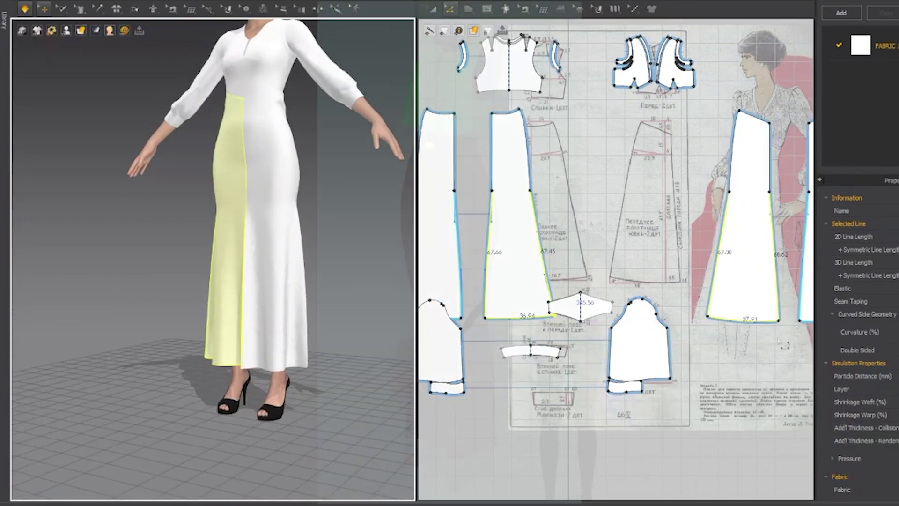
{"action": "left_click_drag", "start_coordinate": [739, 323], "coordinate": [740, 338]}
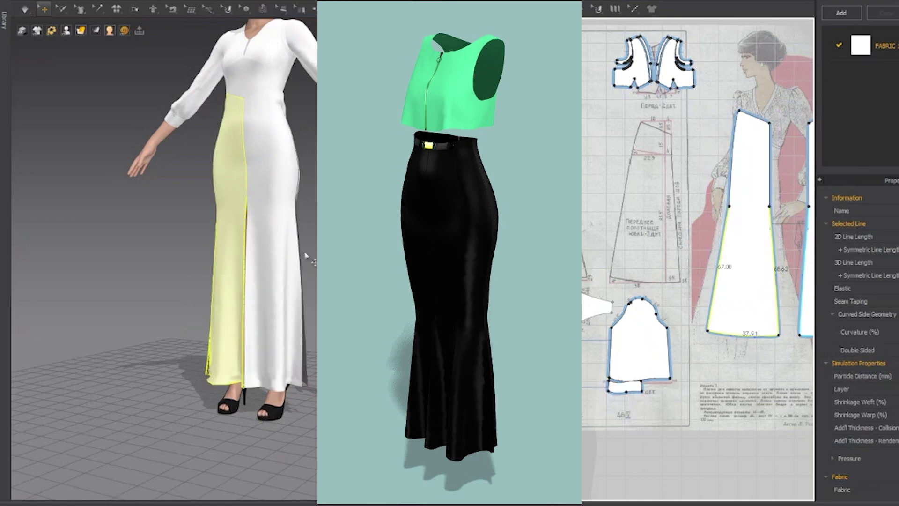
{"action": "right_click_drag", "start_coordinate": [305, 254], "coordinate": [150, 257]}
{"action": "left_click", "coordinate": [234, 167]}
{"action": "right_click_drag", "start_coordinate": [198, 202], "coordinate": [305, 219]}
- Pull the simulated skirt fabric into place around the hips, front and back, so the drape settles smoothly
{"action": "scroll", "coordinate": [301, 222], "scroll_direction": "up", "scroll_amount": 5}
{"action": "left_click", "coordinate": [305, 218]}
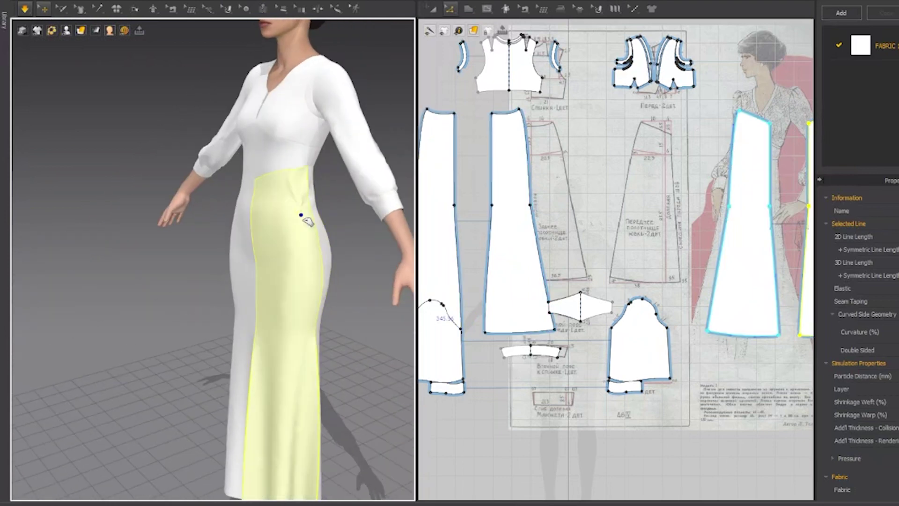
{"action": "right_click_drag", "start_coordinate": [300, 337], "coordinate": [203, 314]}
{"action": "right_click_drag", "start_coordinate": [217, 267], "coordinate": [206, 322]}
{"action": "left_click", "coordinate": [206, 322]}
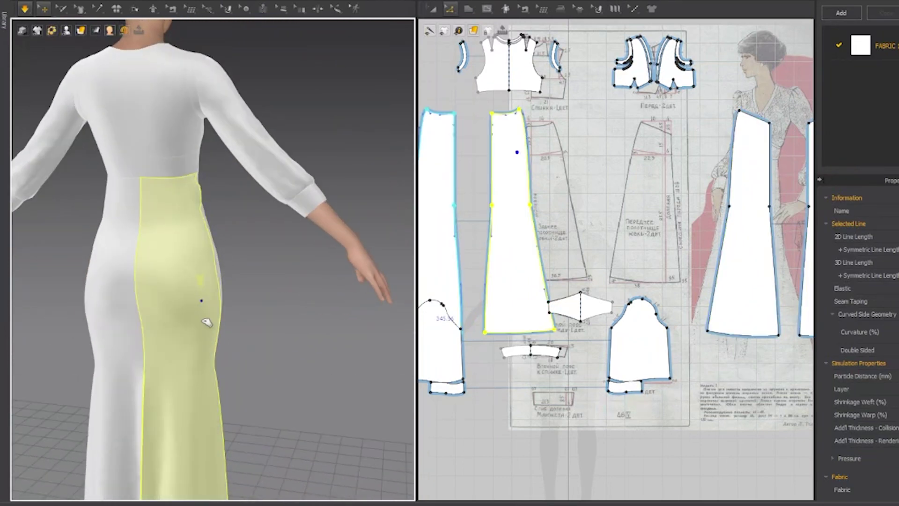
{"action": "left_click_drag", "start_coordinate": [196, 378], "coordinate": [195, 436]}
{"action": "left_click_drag", "start_coordinate": [197, 311], "coordinate": [191, 421]}
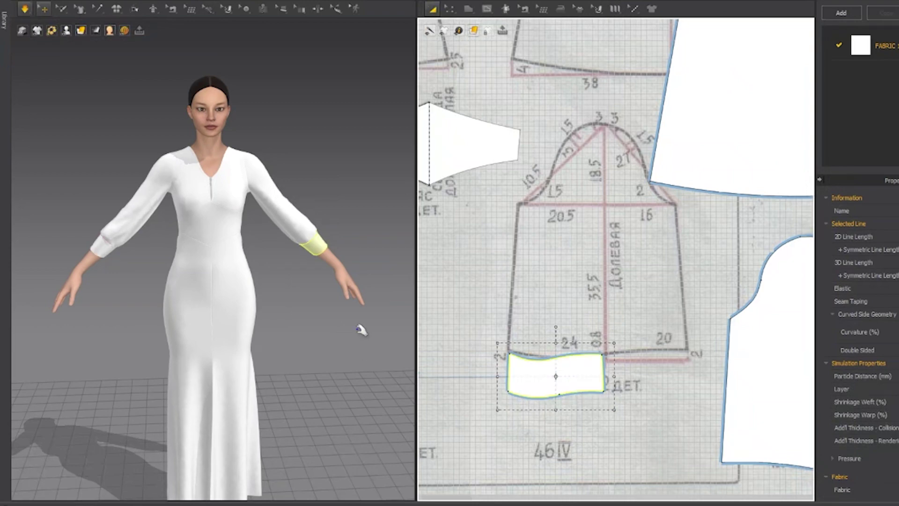
- Freeze the four selected skirt panels so they hold their draped shape
{"action": "mouse_move", "coordinate": [314, 323]}
{"action": "right_mouse_down"}
{"action": "mouse_move", "coordinate": [193, 331]}
{"action": "mouse_move", "coordinate": [120, 321]}
{"action": "mouse_move", "coordinate": [252, 338]}
{"action": "mouse_move", "coordinate": [353, 315]}
{"action": "mouse_move", "coordinate": [255, 327]}
{"action": "mouse_move", "coordinate": [334, 322]}
{"action": "mouse_move", "coordinate": [355, 365]}
{"action": "mouse_move", "coordinate": [180, 317]}
{"action": "mouse_move", "coordinate": [307, 327]}
{"action": "right_mouse_up"}
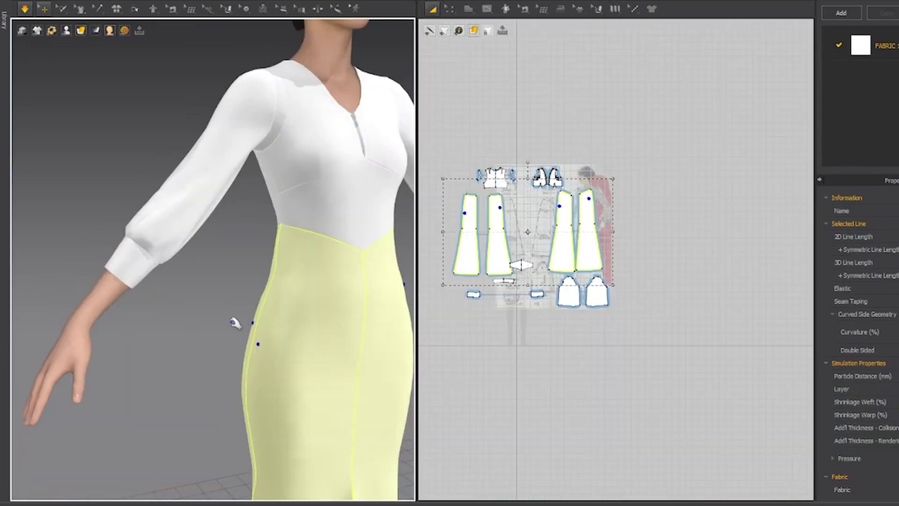
{"action": "right_click_drag", "start_coordinate": [234, 323], "coordinate": [316, 363]}
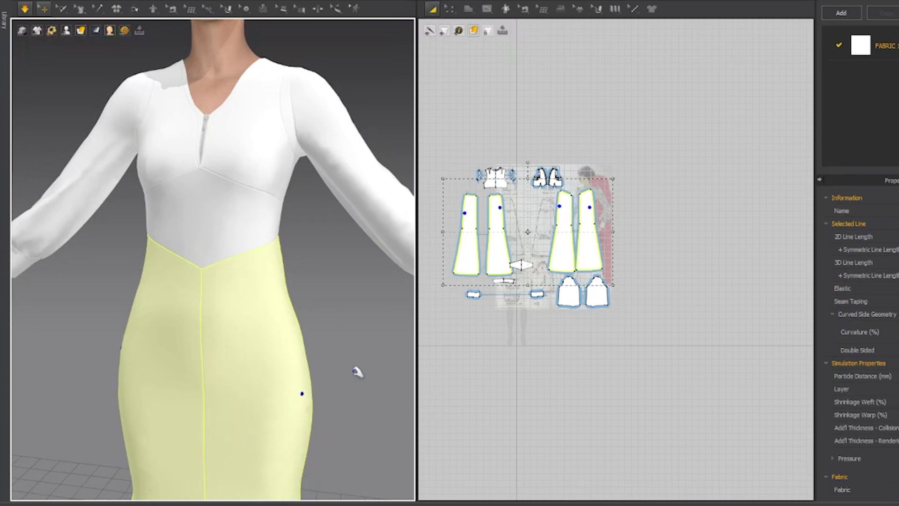
{"action": "right_click_drag", "start_coordinate": [357, 372], "coordinate": [414, 355]}
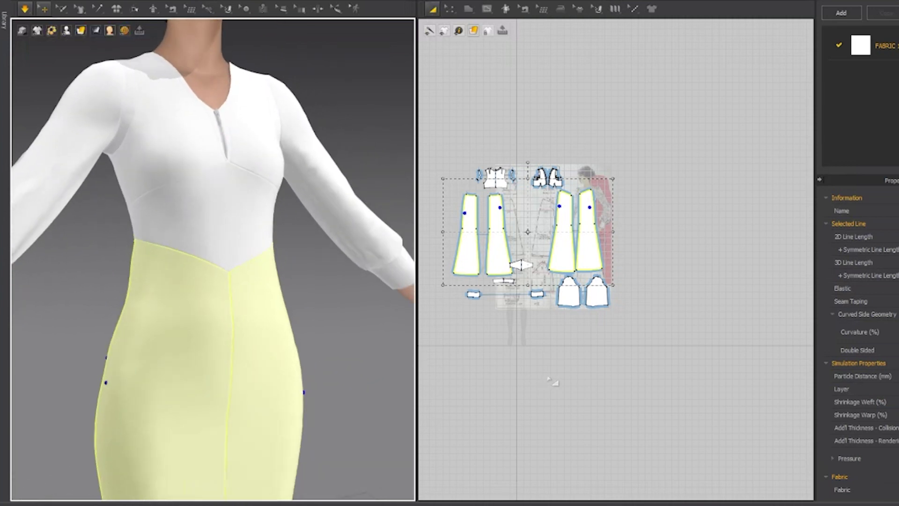
{"action": "right_click", "coordinate": [471, 249]}
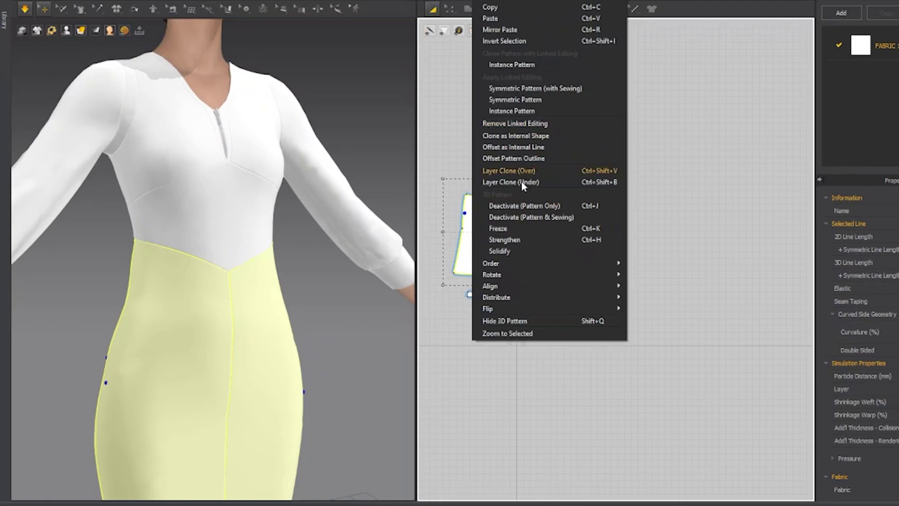
{"action": "left_click", "coordinate": [498, 228]}
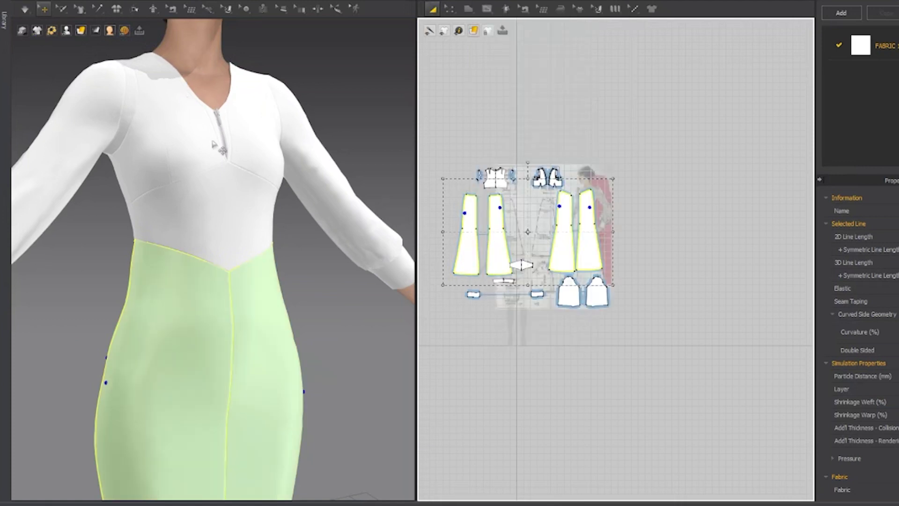
- Place two buttons, one above the other, on the cuff of the avatar's right sleeve
{"action": "scroll", "coordinate": [213, 145], "scroll_direction": "down", "scroll_amount": 5}
{"action": "right_click_drag", "start_coordinate": [311, 147], "coordinate": [289, 167]}
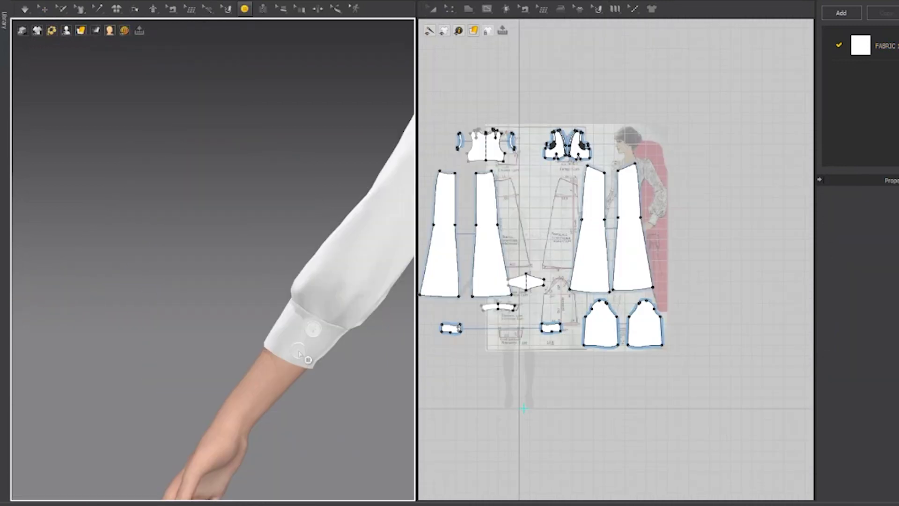
{"action": "scroll", "coordinate": [366, 372], "scroll_direction": "down", "scroll_amount": 10}
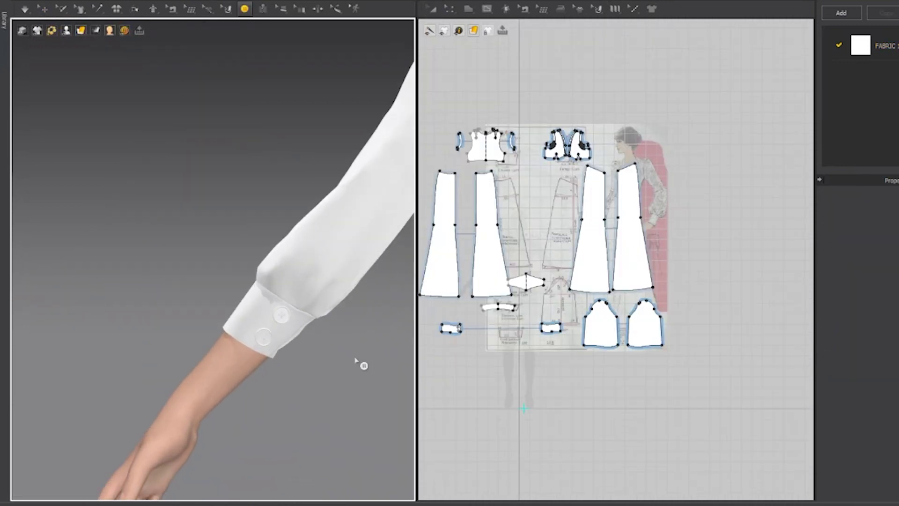
{"action": "right_click_drag", "start_coordinate": [364, 342], "coordinate": [323, 306]}
- Move the buttoned cuff pattern next to the cuff drawing on the scanned template
{"action": "scroll", "coordinate": [345, 359], "scroll_direction": "up", "scroll_amount": 4}
{"action": "scroll", "coordinate": [327, 335], "scroll_direction": "up", "scroll_amount": 3}
{"action": "scroll", "coordinate": [499, 322], "scroll_direction": "up", "scroll_amount": 7}
{"action": "middle_click_drag", "start_coordinate": [470, 360], "coordinate": [651, 323]}
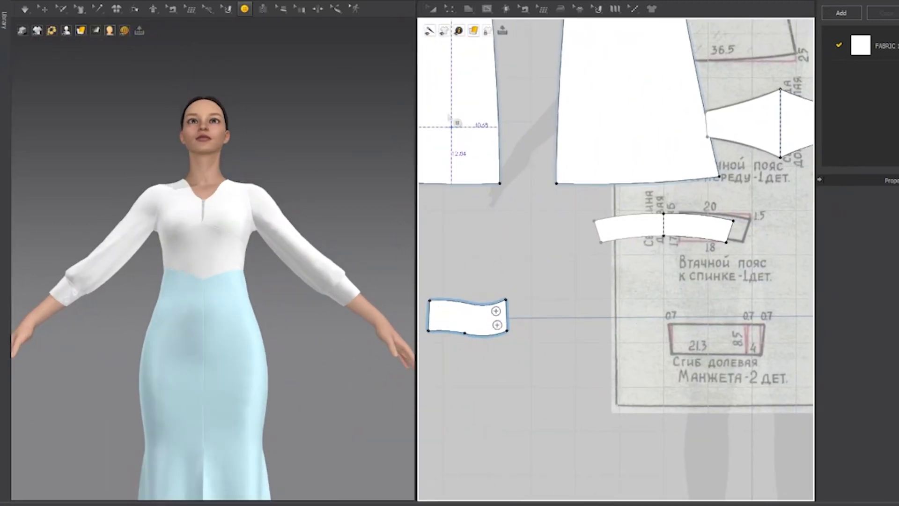
{"action": "left_click", "coordinate": [432, 8]}
{"action": "left_click_drag", "start_coordinate": [463, 320], "coordinate": [718, 308]}
{"action": "right_click", "coordinate": [672, 372]}
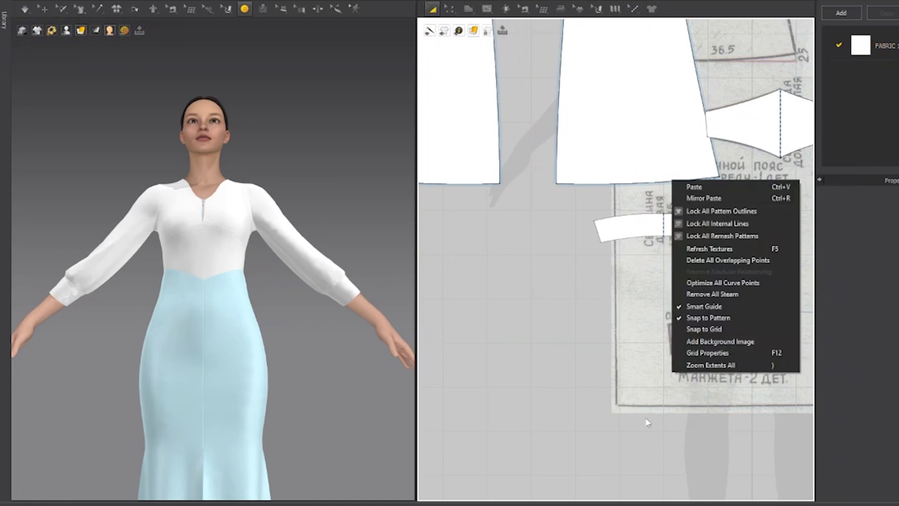
{"action": "middle_click_drag", "start_coordinate": [715, 401], "coordinate": [564, 410]}
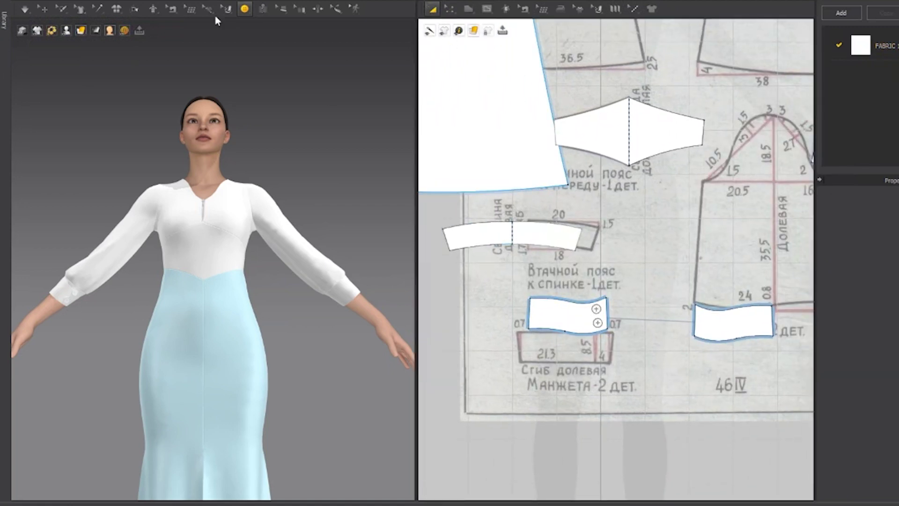
- Duplicate both cuff buttons to the symmetric cuff pattern
{"action": "left_click", "coordinate": [596, 309]}
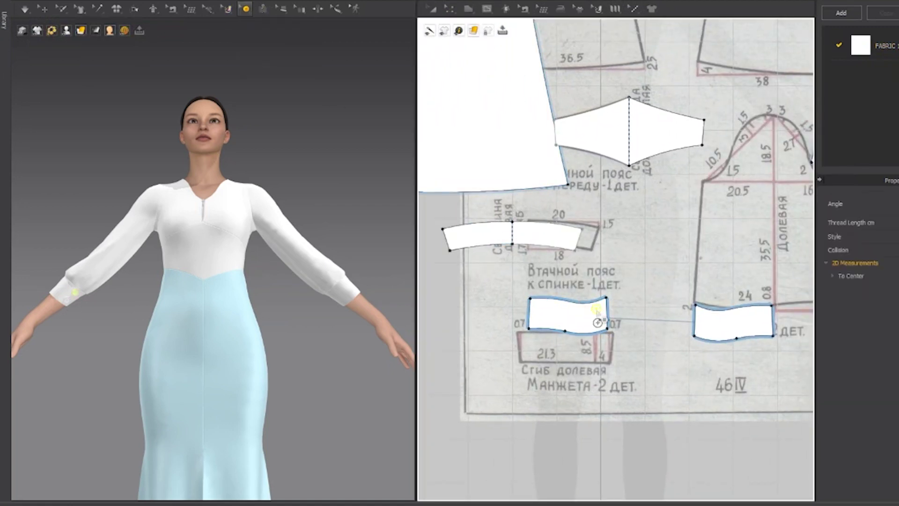
{"action": "right_click", "coordinate": [597, 313]}
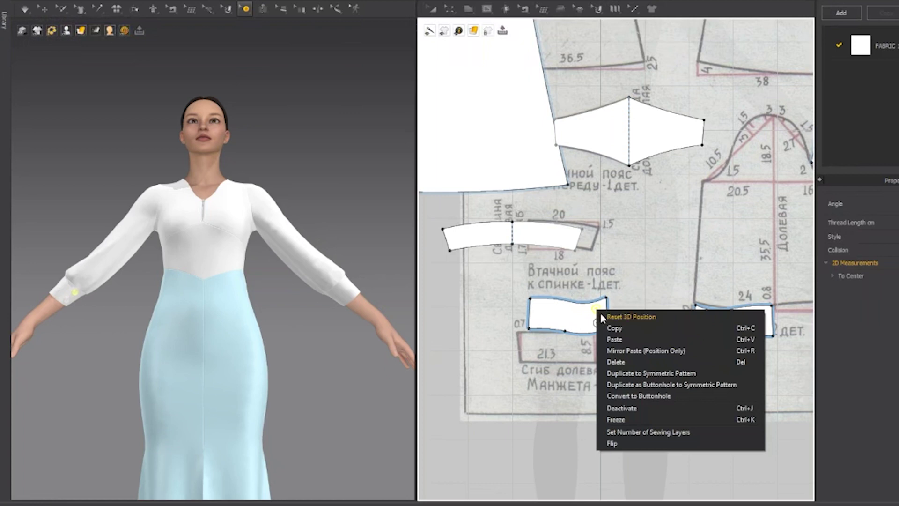
{"action": "left_click", "coordinate": [623, 352]}
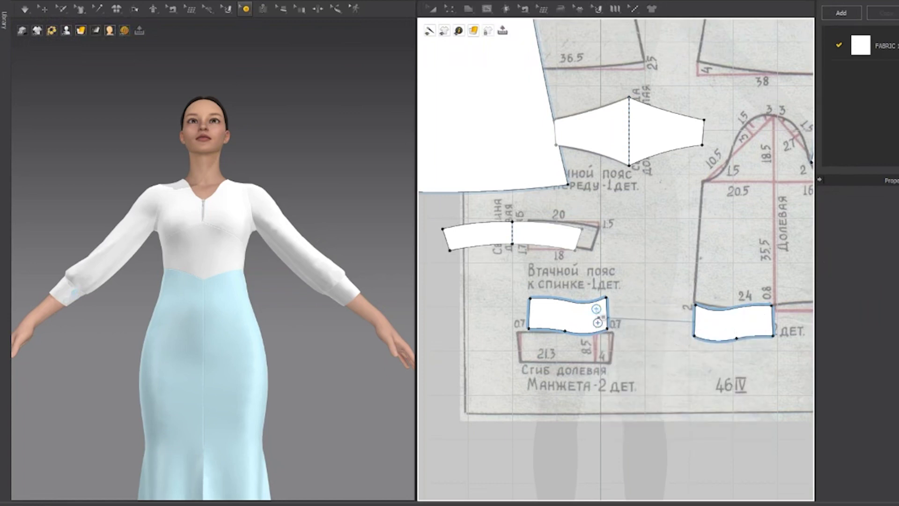
{"action": "right_click", "coordinate": [597, 312]}
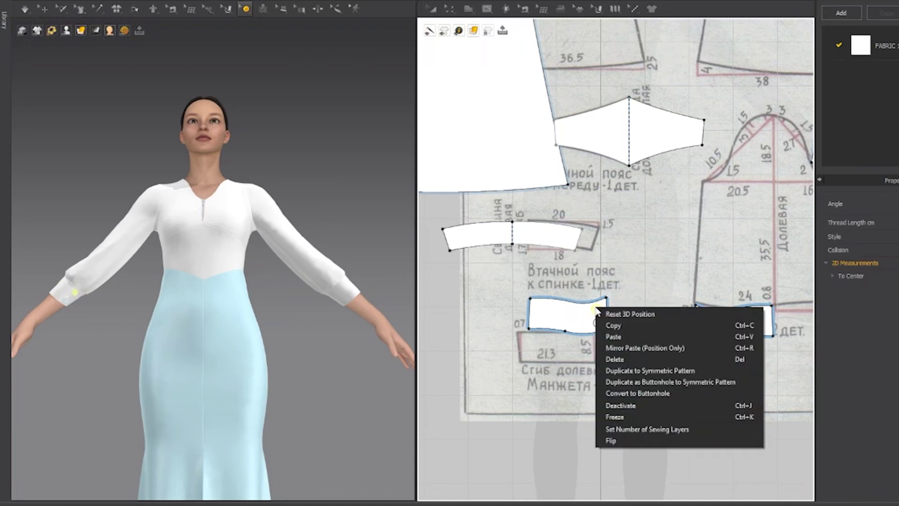
{"action": "left_click", "coordinate": [642, 370]}
{"action": "right_click", "coordinate": [600, 323]}
{"action": "left_click", "coordinate": [629, 390]}
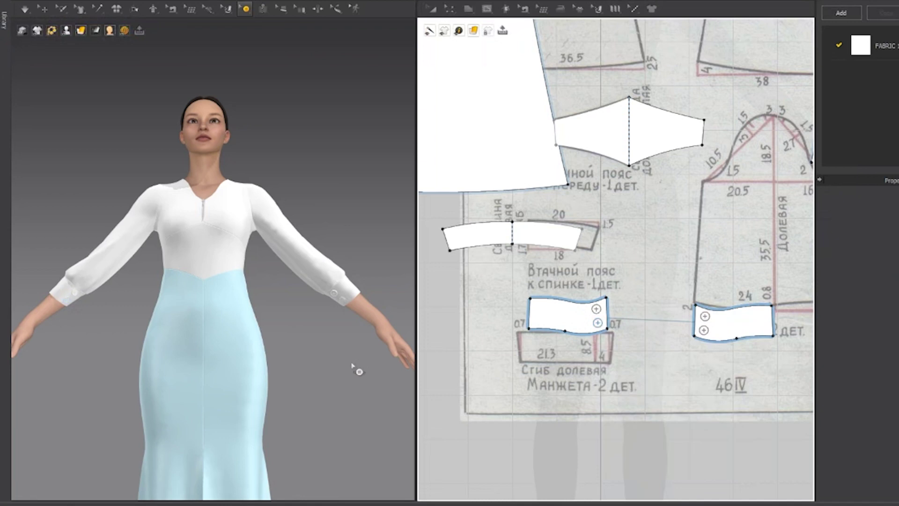
{"action": "mouse_move", "coordinate": [345, 351]}
{"action": "right_mouse_down"}
{"action": "mouse_move", "coordinate": [250, 277]}
{"action": "mouse_move", "coordinate": [369, 321]}
{"action": "mouse_move", "coordinate": [333, 363]}
{"action": "right_mouse_up"}
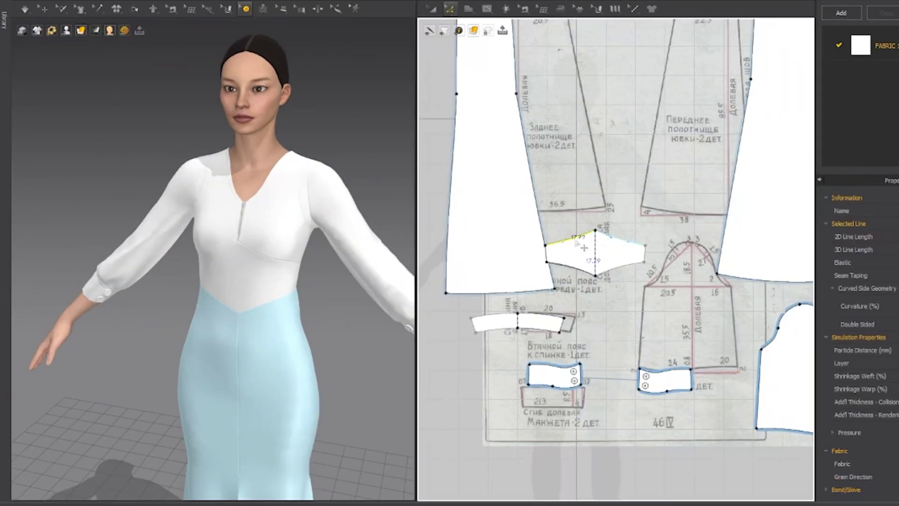
- Offset the upper and lower edges of the front and back waistband pieces as internal lines at a 1.00 cm distance
{"action": "right_click", "coordinate": [573, 238]}
{"action": "left_click", "coordinate": [609, 293]}
{"action": "right_click", "coordinate": [493, 329]}
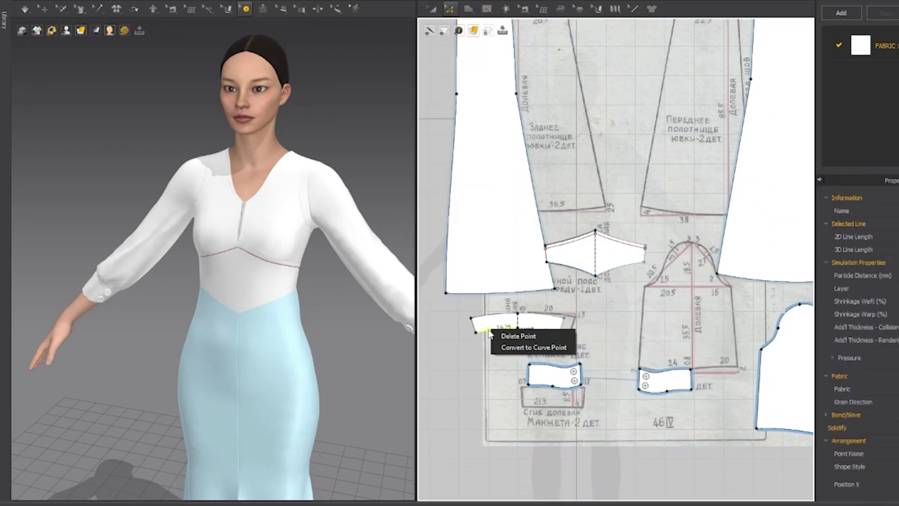
{"action": "left_click", "coordinate": [493, 322]}
{"action": "right_click", "coordinate": [497, 327]}
{"action": "left_click", "coordinate": [592, 442]}
{"action": "key", "text": "Return"}
{"action": "left_click", "coordinate": [482, 317]}
{"action": "left_click", "coordinate": [488, 323]}
{"action": "right_click", "coordinate": [471, 311]}
{"action": "left_click", "coordinate": [510, 451]}
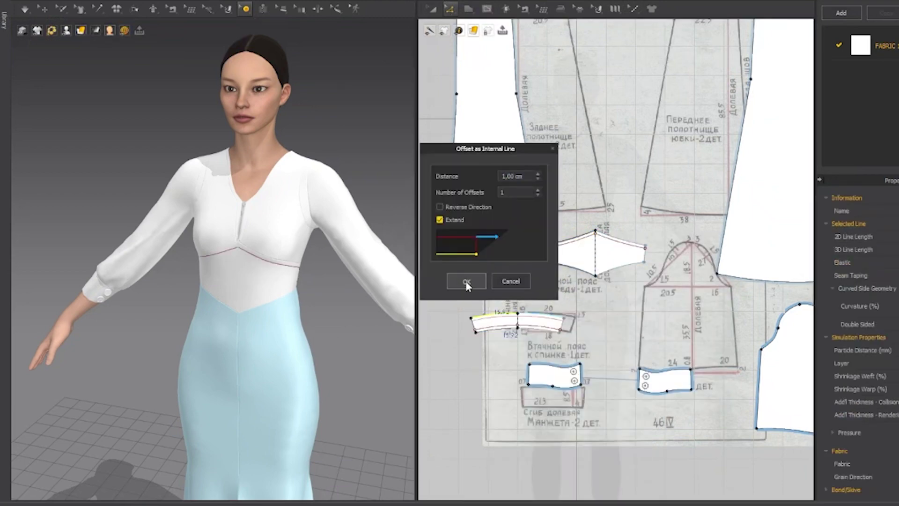
{"action": "left_click", "coordinate": [466, 279]}
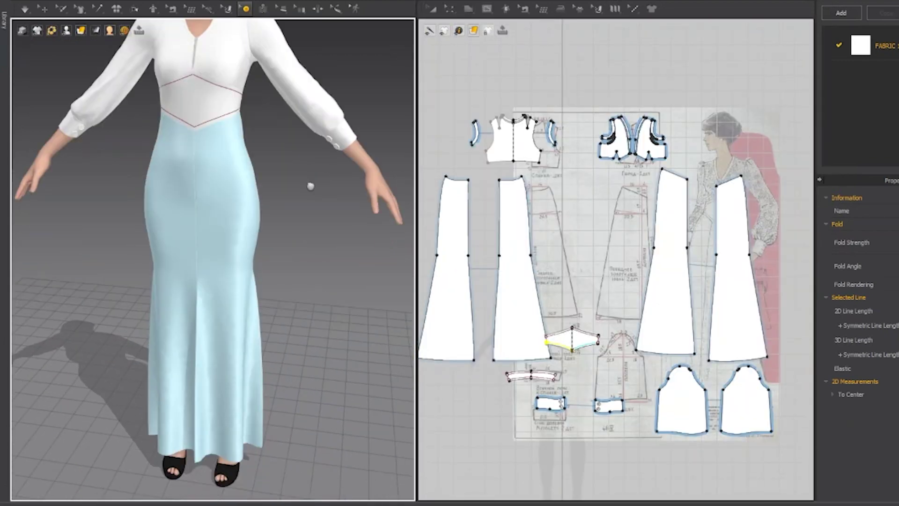
- Add free topstitching along the centre edges of the back and front skirt panels
{"action": "right_click_drag", "start_coordinate": [311, 187], "coordinate": [366, 155]}
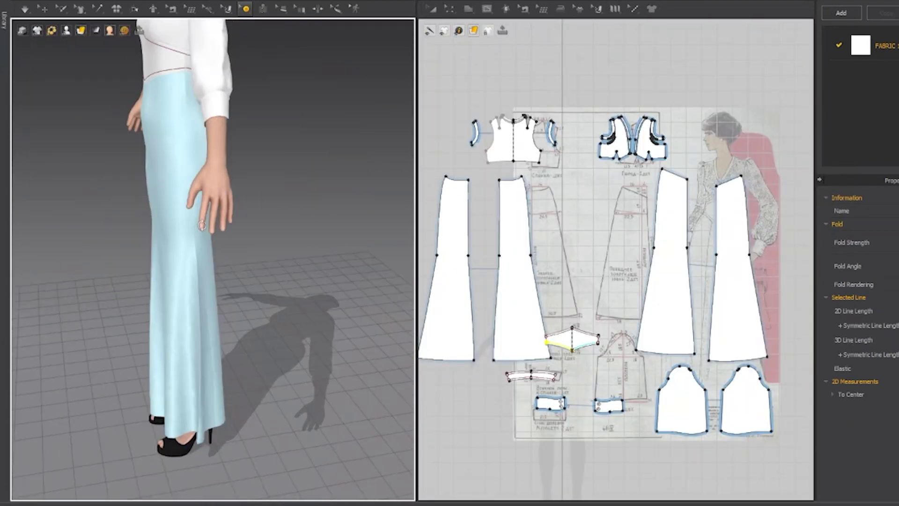
{"action": "left_click", "coordinate": [633, 9]}
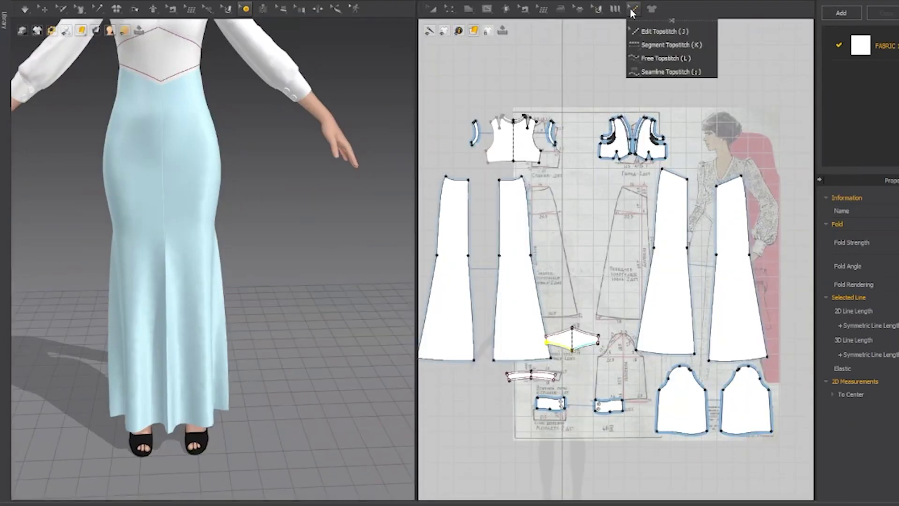
{"action": "left_click", "coordinate": [660, 60]}
{"action": "right_click_drag", "start_coordinate": [367, 237], "coordinate": [262, 199]}
{"action": "left_click", "coordinate": [523, 9]}
{"action": "left_click", "coordinate": [633, 8]}
{"action": "left_click", "coordinate": [660, 59]}
{"action": "left_click", "coordinate": [468, 179]}
{"action": "left_click", "coordinate": [473, 359]}
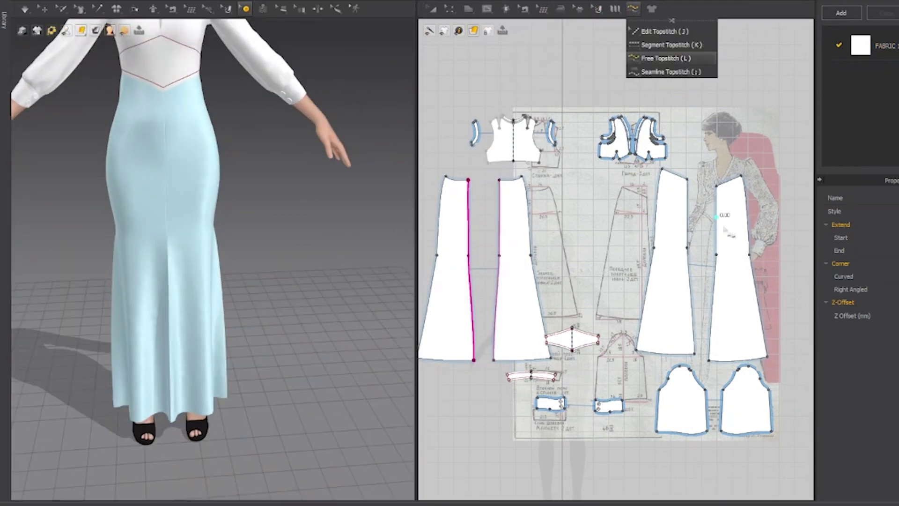
{"action": "left_click", "coordinate": [687, 179]}
{"action": "left_click", "coordinate": [695, 353]}
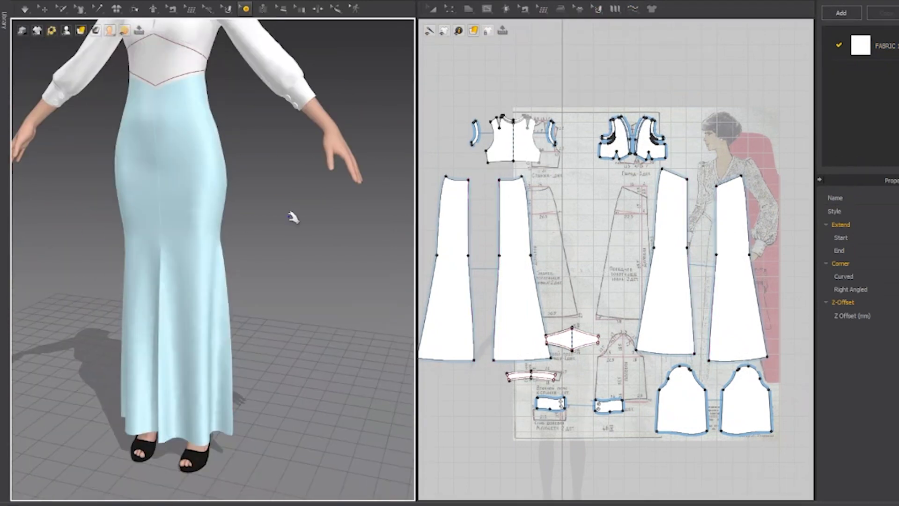
{"action": "right_click_drag", "start_coordinate": [291, 211], "coordinate": [330, 213]}
- Lengthen both sleeve patterns by moving their lower edges down
{"action": "middle_click_drag", "start_coordinate": [631, 456], "coordinate": [564, 366]}
{"action": "left_click", "coordinate": [432, 9]}
{"action": "left_click_drag", "start_coordinate": [582, 323], "coordinate": [746, 363]}
{"action": "scroll", "coordinate": [650, 375], "scroll_direction": "up", "scroll_amount": 4}
{"action": "left_click", "coordinate": [450, 9]}
{"action": "left_click", "coordinate": [692, 321]}
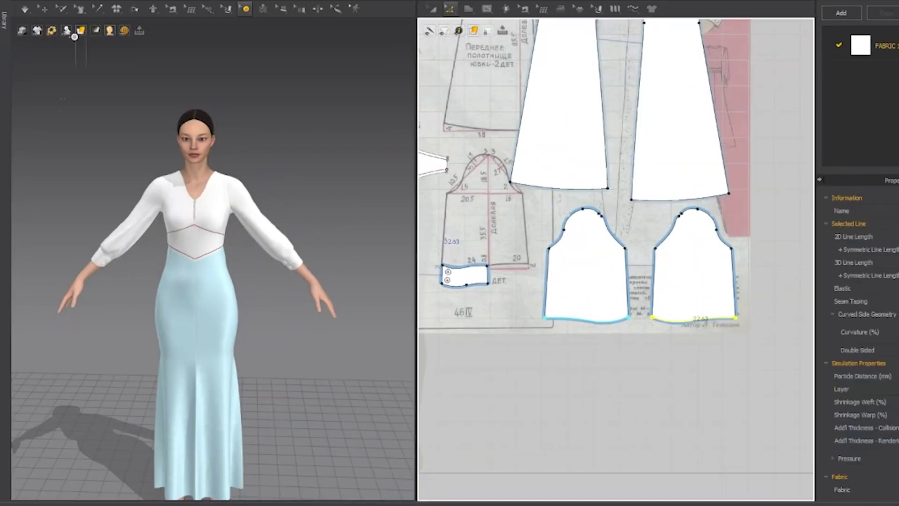
{"action": "left_click_drag", "start_coordinate": [588, 321], "coordinate": [588, 346]}
{"action": "left_click", "coordinate": [576, 377]}
- Adjust the lower edges of the paired cuff patterns and simulate the lengthened sleeves
{"action": "middle_click_drag", "start_coordinate": [474, 276], "coordinate": [564, 286]}
{"action": "left_click", "coordinate": [567, 294]}
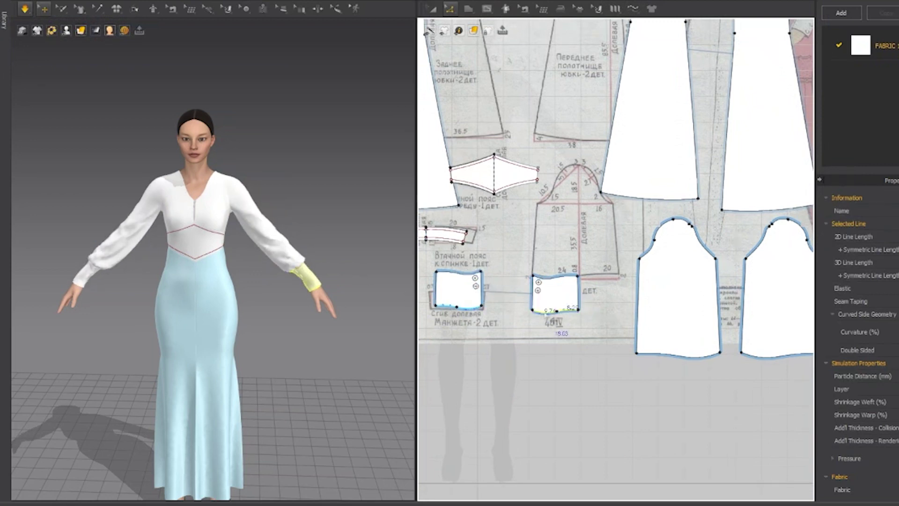
{"action": "key", "text": "space"}
{"action": "right_click_drag", "start_coordinate": [300, 213], "coordinate": [323, 184]}
{"action": "left_click", "coordinate": [466, 300]}
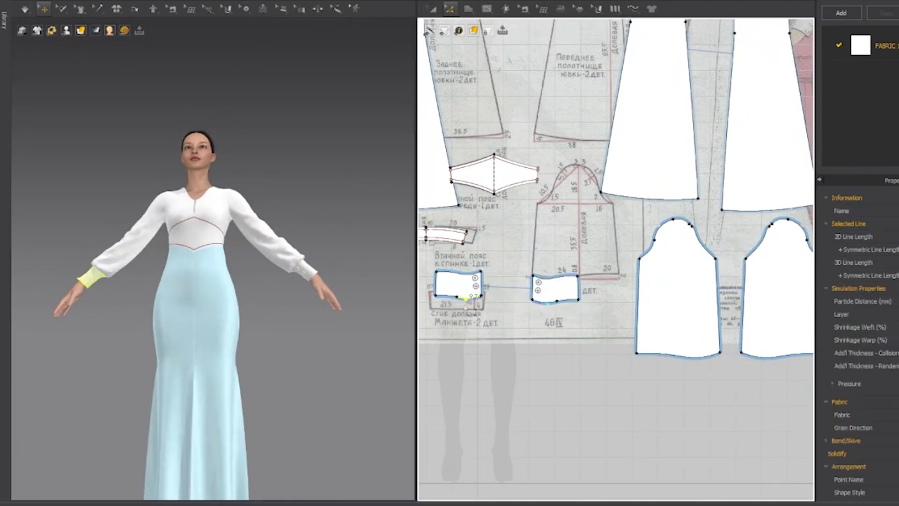
{"action": "left_click", "coordinate": [448, 296], "text": "shift"}
- Shorten the paired cuff patterns by raising their lower edges
{"action": "scroll", "coordinate": [549, 304], "scroll_direction": "up", "scroll_amount": 4}
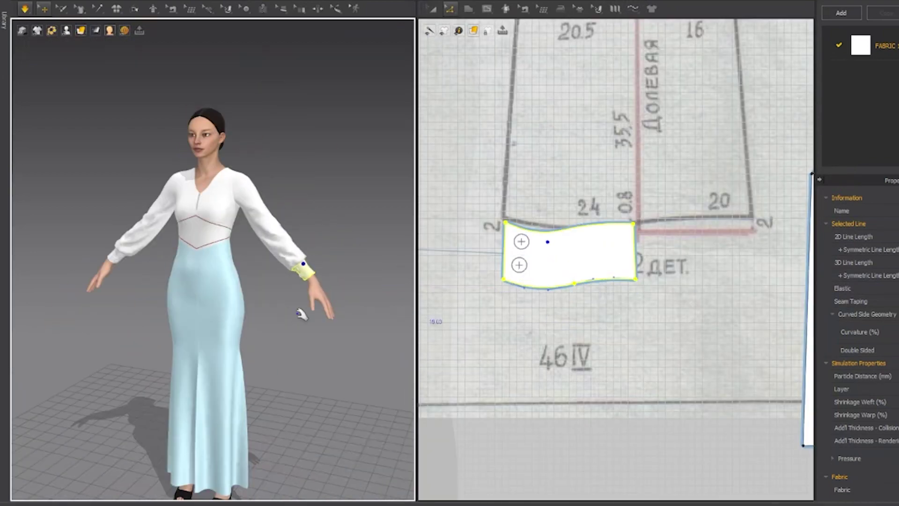
{"action": "scroll", "coordinate": [357, 310], "scroll_direction": "up", "scroll_amount": 3}
{"action": "scroll", "coordinate": [475, 294], "scroll_direction": "down", "scroll_amount": 4}
{"action": "scroll", "coordinate": [579, 272], "scroll_direction": "down", "scroll_amount": 4}
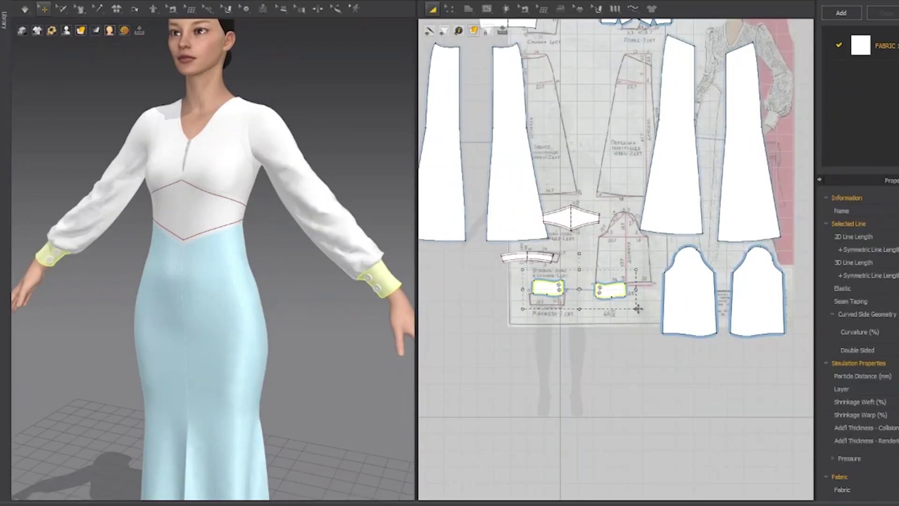
{"action": "scroll", "coordinate": [348, 312], "scroll_direction": "up", "scroll_amount": 2}
{"action": "mouse_move", "coordinate": [379, 312]}
{"action": "right_mouse_down"}
{"action": "mouse_move", "coordinate": [308, 312]}
{"action": "mouse_move", "coordinate": [374, 323]}
{"action": "right_mouse_up"}
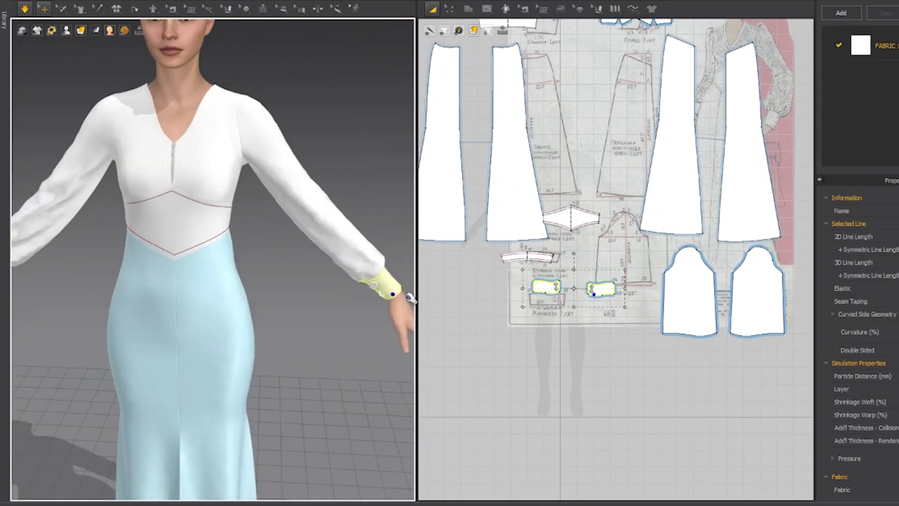
{"action": "middle_click_drag", "start_coordinate": [401, 295], "coordinate": [373, 259]}
{"action": "right_click_drag", "start_coordinate": [327, 323], "coordinate": [398, 286]}
{"action": "scroll", "coordinate": [628, 310], "scroll_direction": "down", "scroll_amount": 2}
{"action": "scroll", "coordinate": [603, 308], "scroll_direction": "up", "scroll_amount": 7}
{"action": "key", "text": "z"}
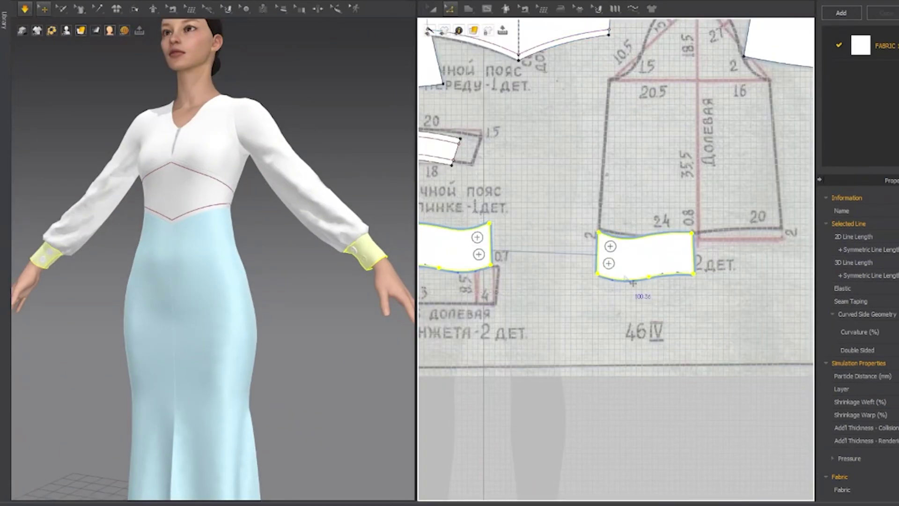
{"action": "left_click", "coordinate": [626, 277]}
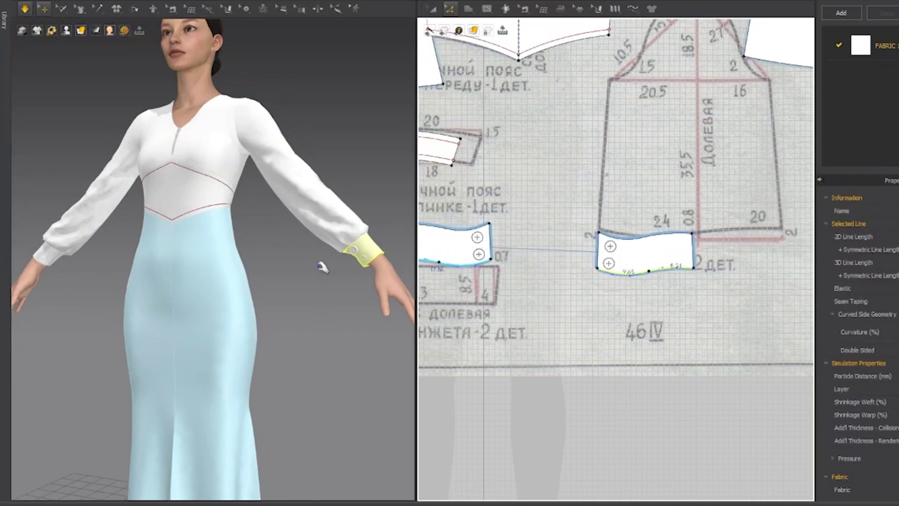
- Select the lower button on the cuff and examine its placement on the sleeve
{"action": "scroll", "coordinate": [341, 249], "scroll_direction": "up", "scroll_amount": 5}
{"action": "middle_click_drag", "start_coordinate": [341, 249], "coordinate": [320, 319]}
{"action": "left_click", "coordinate": [377, 338]}
{"action": "left_click", "coordinate": [244, 8]}
{"action": "left_click", "coordinate": [374, 334]}
{"action": "right_click_drag", "start_coordinate": [345, 372], "coordinate": [312, 377]}
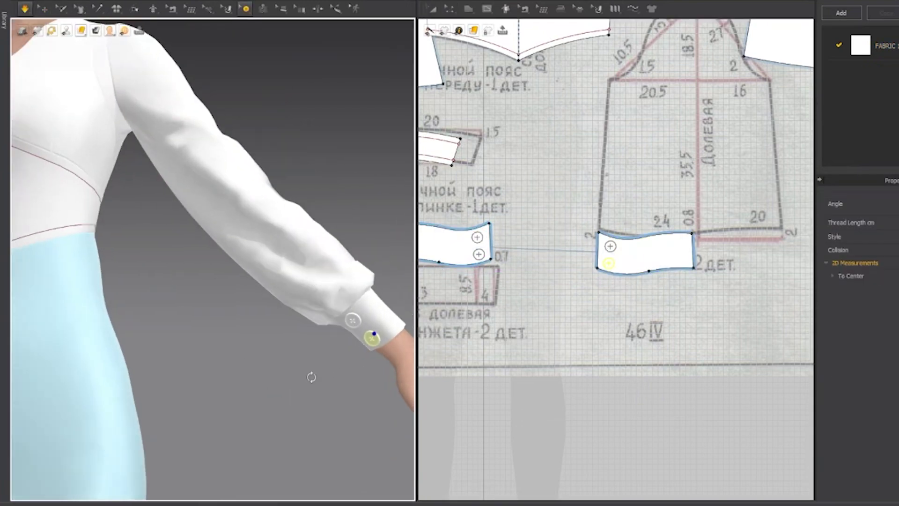
{"action": "scroll", "coordinate": [312, 377], "scroll_direction": "down", "scroll_amount": 5}
{"action": "middle_click_drag", "start_coordinate": [302, 337], "coordinate": [313, 362]}
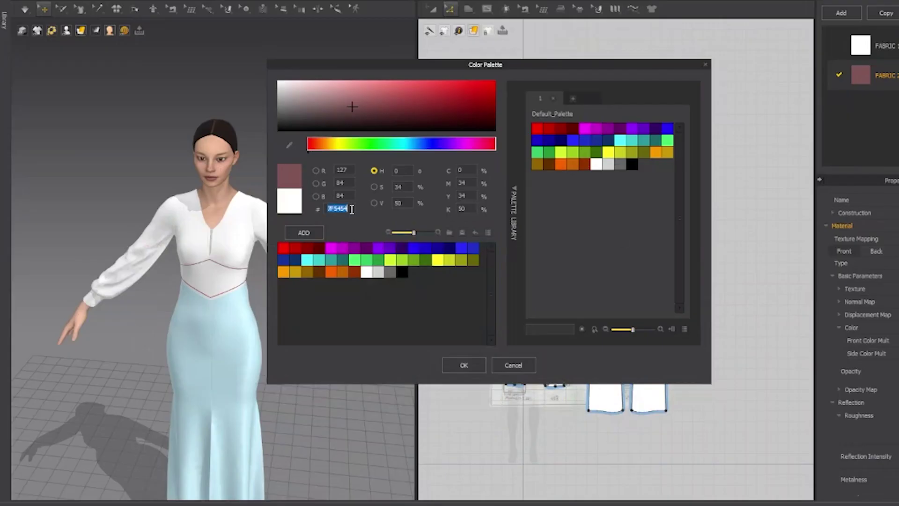
- Set the second fabric's colour to #4D4545 and rename the fabric as "пояс"
{"action": "key", "text": "ctrl+v"}
{"action": "key", "text": "Return"}
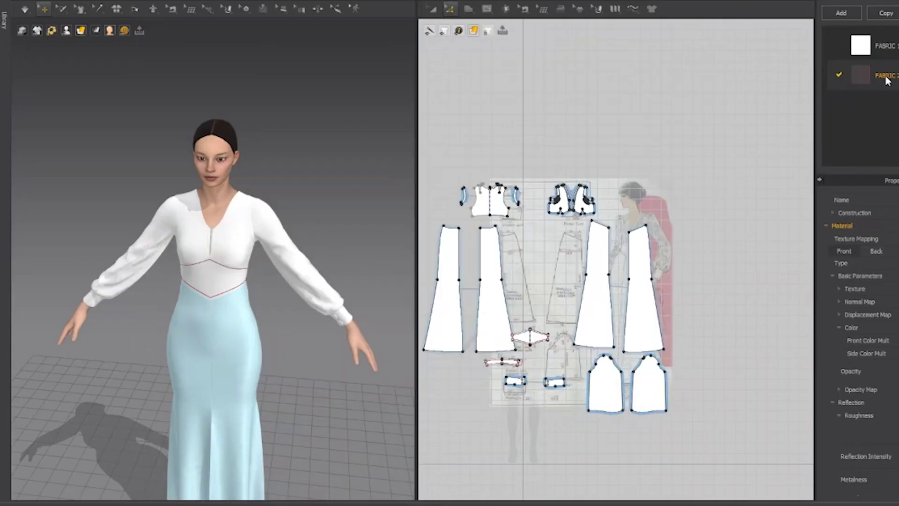
{"action": "key", "text": "Return"}
- Cut and sew the front waistband piece along its upper and lower internal lines
{"action": "scroll", "coordinate": [498, 359], "scroll_direction": "up", "scroll_amount": 5}
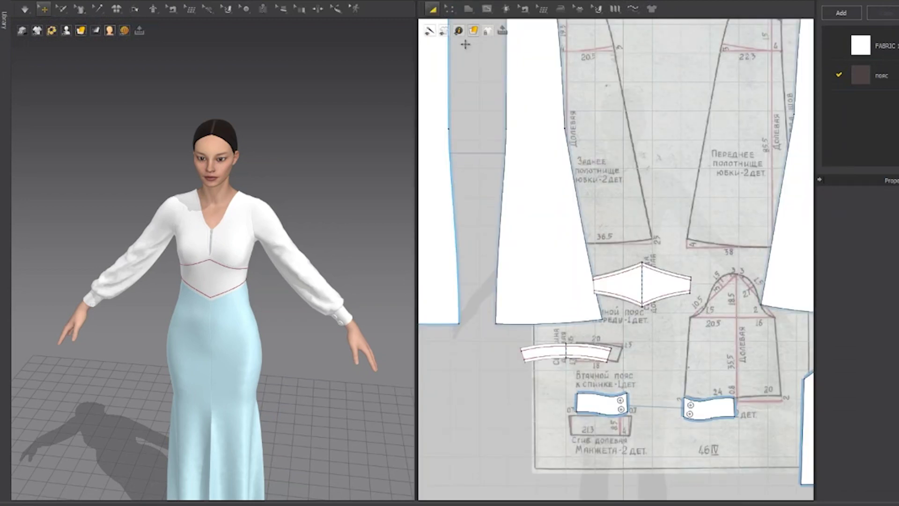
{"action": "left_click", "coordinate": [449, 9]}
{"action": "left_click", "coordinate": [480, 32]}
{"action": "right_click", "coordinate": [645, 247]}
{"action": "left_click", "coordinate": [675, 384]}
{"action": "right_click", "coordinate": [642, 289]}
{"action": "left_click", "coordinate": [669, 424]}
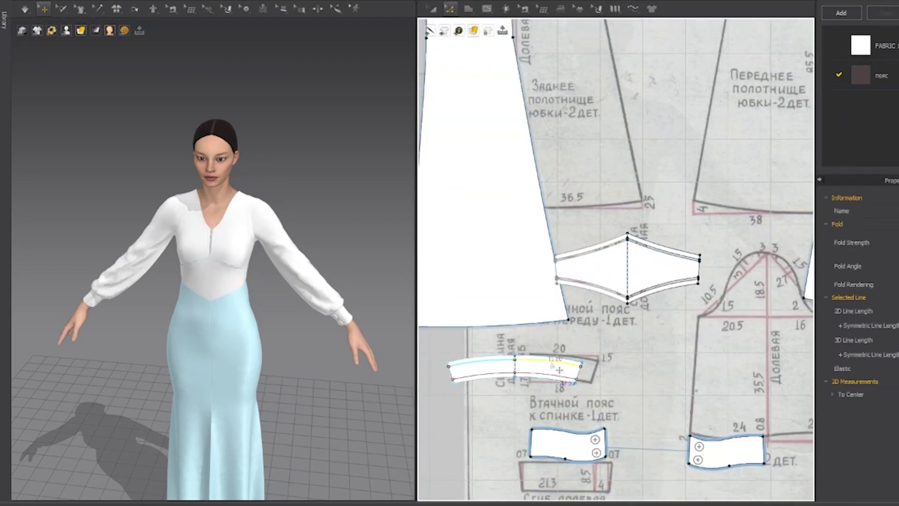
- Cut and sew the back waistband along its upper and lower internal lines and simulate the garment
{"action": "right_click", "coordinate": [548, 361]}
{"action": "left_click", "coordinate": [575, 296]}
{"action": "right_click", "coordinate": [537, 375]}
{"action": "left_click", "coordinate": [563, 309]}
{"action": "key", "text": "space"}
{"action": "mouse_move", "coordinate": [280, 175]}
{"action": "right_mouse_down"}
{"action": "mouse_move", "coordinate": [73, 166]}
{"action": "mouse_move", "coordinate": [276, 180]}
{"action": "right_mouse_up"}
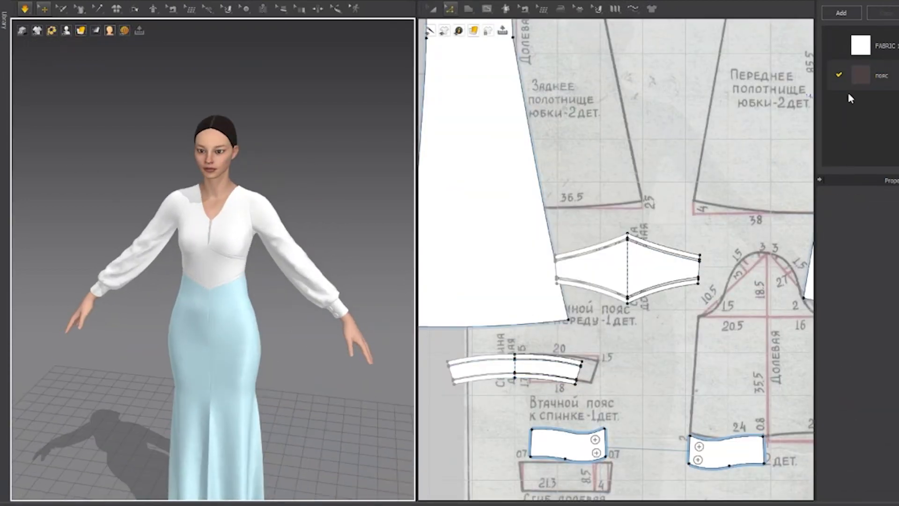
- Apply the "пояс" fabric to the central front and back waistband pieces
{"action": "left_click_drag", "start_coordinate": [858, 73], "coordinate": [632, 267]}
{"action": "scroll", "coordinate": [305, 185], "scroll_direction": "up", "scroll_amount": 5}
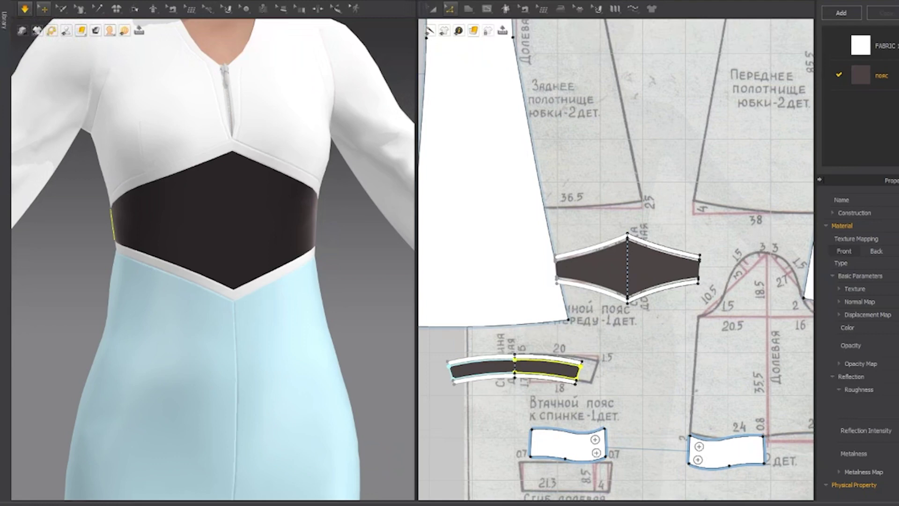
{"action": "scroll", "coordinate": [297, 276], "scroll_direction": "down", "scroll_amount": 5}
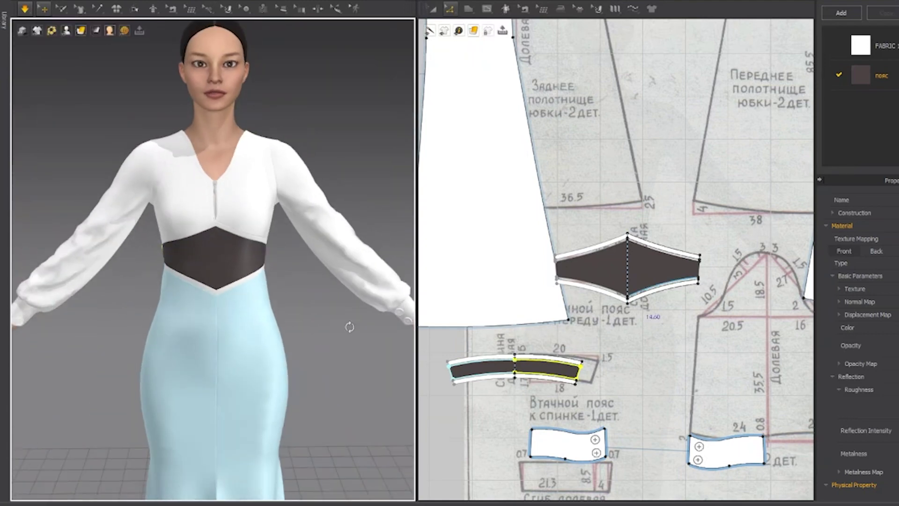
{"action": "scroll", "coordinate": [615, 257], "scroll_direction": "down", "scroll_amount": 3}
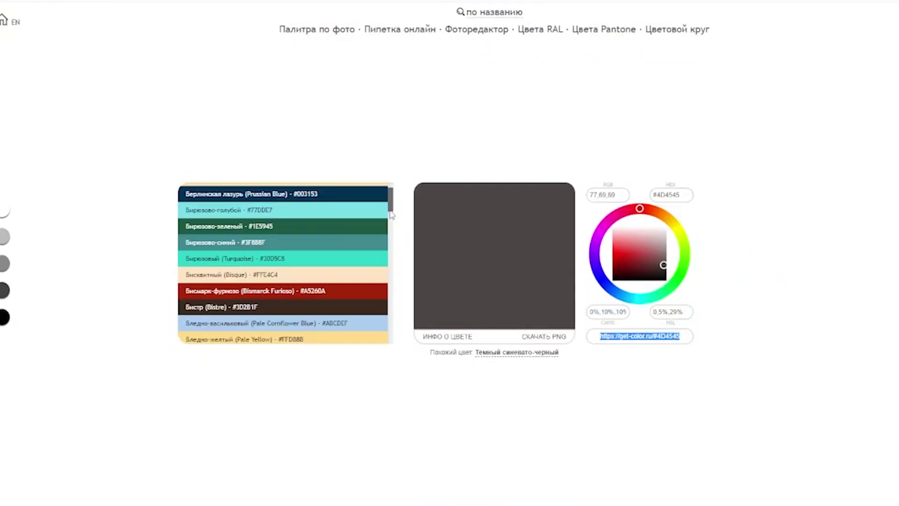
- Switch to the get-color.ru page, pick agate grey #B5B8B1 and use it for a new fabric named "рукава 1"
{"action": "left_click", "coordinate": [3, 237]}
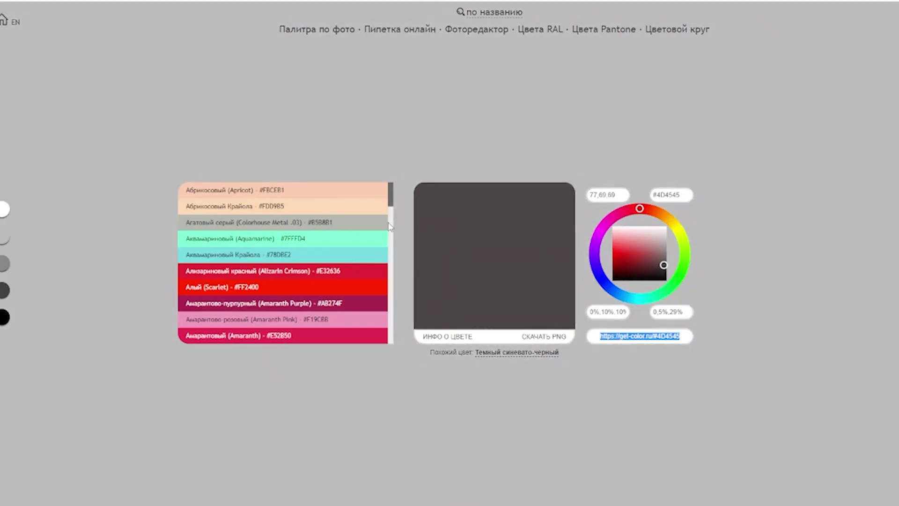
{"action": "left_click", "coordinate": [348, 227]}
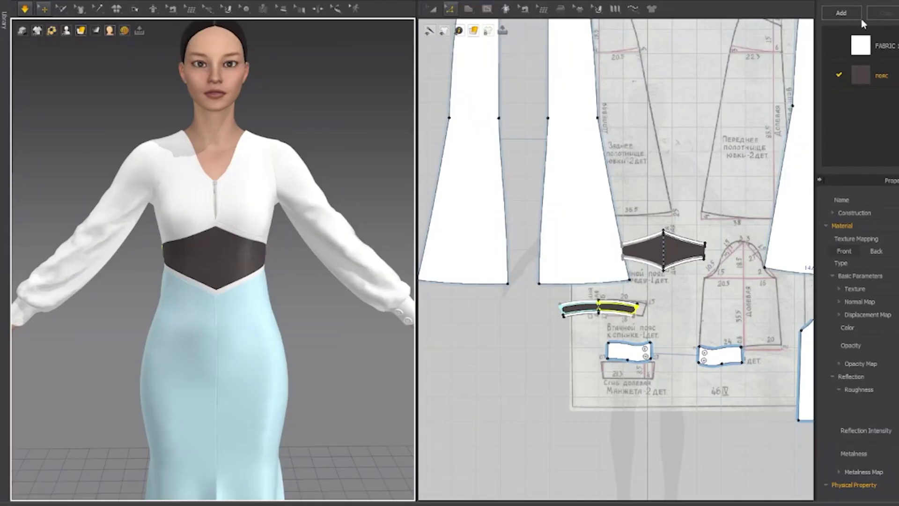
{"action": "left_click", "coordinate": [859, 18]}
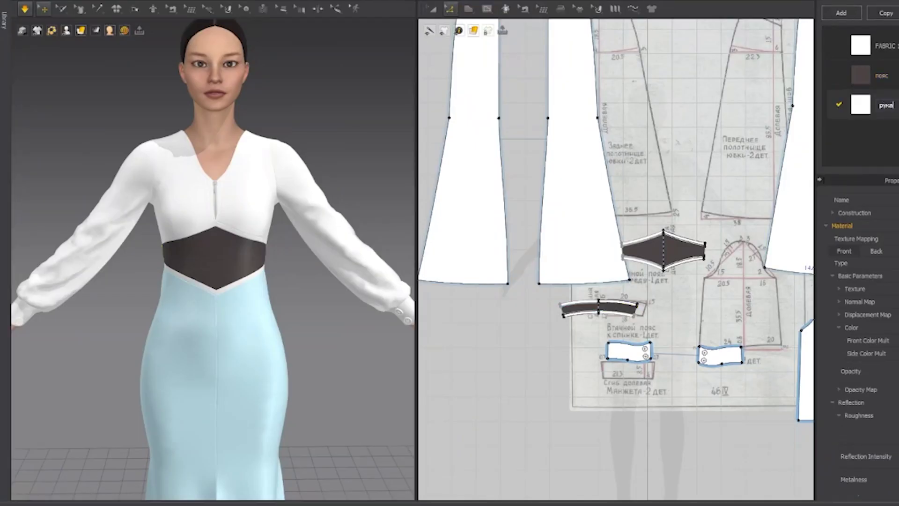
{"action": "key", "text": "Return"}
{"action": "double_click", "coordinate": [337, 208]}
{"action": "key", "text": "ctrl+v"}
{"action": "left_click", "coordinate": [464, 363]}
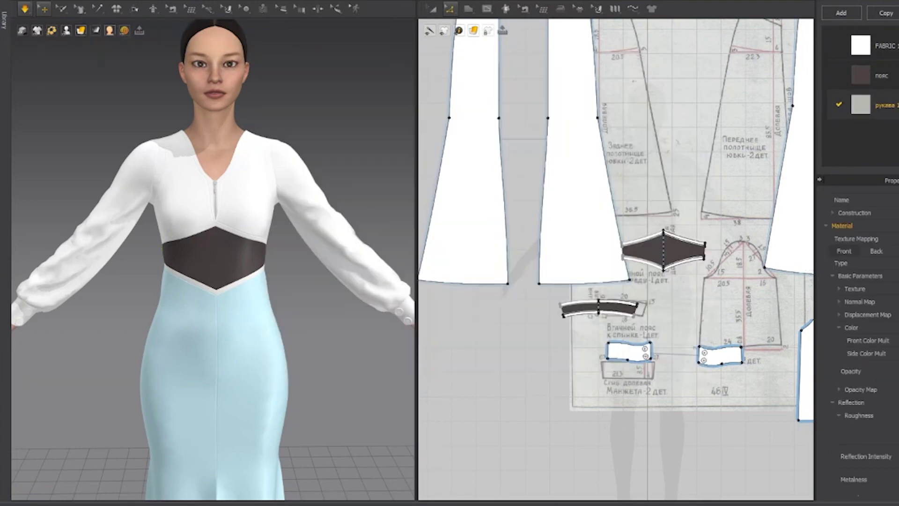
- Apply the "рукава 1" fabric to both sleeve patterns
{"action": "left_click", "coordinate": [343, 245]}
{"action": "scroll", "coordinate": [647, 307], "scroll_direction": "down", "scroll_amount": 5}
{"action": "left_click", "coordinate": [838, 104]}
{"action": "left_click", "coordinate": [731, 330]}
{"action": "left_click", "coordinate": [839, 104]}
{"action": "mouse_move", "coordinate": [267, 328]}
{"action": "right_mouse_down"}
{"action": "mouse_move", "coordinate": [313, 331]}
{"action": "mouse_move", "coordinate": [272, 329]}
{"action": "right_mouse_up"}
- Duplicate the grey sleeve fabric and name the copy "основа"
{"action": "left_click", "coordinate": [860, 105]}
{"action": "left_click", "coordinate": [886, 13]}
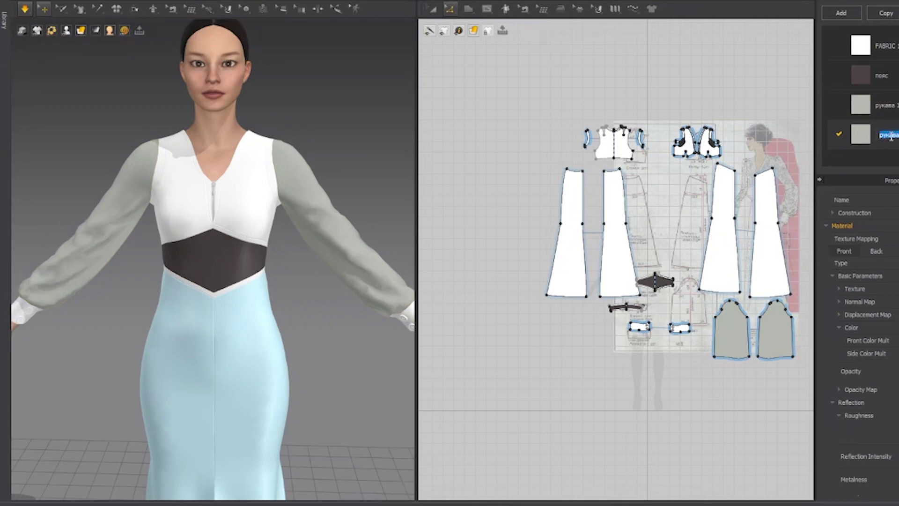
{"action": "left_click", "coordinate": [890, 136]}
{"action": "type", "text": "основа"}
- Apply the "основа" fabric to the front and back bodice pieces
{"action": "left_click", "coordinate": [677, 387]}
{"action": "middle_click_drag", "start_coordinate": [677, 387], "coordinate": [588, 411]}
{"action": "scroll", "coordinate": [737, 315], "scroll_direction": "up", "scroll_amount": 4}
{"action": "left_click_drag", "start_coordinate": [866, 137], "coordinate": [159, 173]}
{"action": "right_click_drag", "start_coordinate": [100, 157], "coordinate": [193, 151]}
{"action": "left_click_drag", "start_coordinate": [861, 138], "coordinate": [220, 201]}
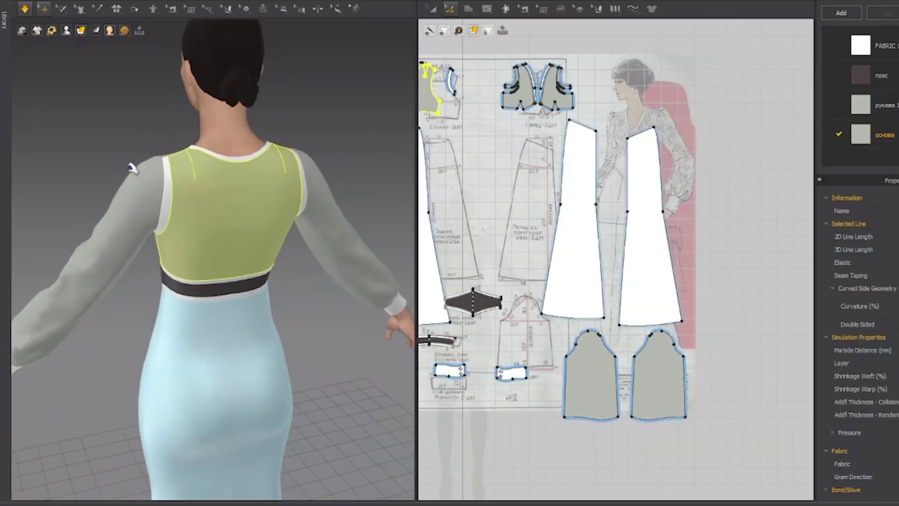
- Apply the "основа" fabric to the armhole pieces on both sides of the back bodice
{"action": "scroll", "coordinate": [132, 168], "scroll_direction": "up", "scroll_amount": 4}
{"action": "mouse_move", "coordinate": [127, 141]}
{"action": "right_mouse_down"}
{"action": "mouse_move", "coordinate": [163, 154]}
{"action": "mouse_move", "coordinate": [115, 149]}
{"action": "right_mouse_up"}
{"action": "scroll", "coordinate": [115, 149], "scroll_direction": "down", "scroll_amount": 4}
{"action": "left_click_drag", "start_coordinate": [861, 137], "coordinate": [162, 174]}
{"action": "right_click_drag", "start_coordinate": [110, 133], "coordinate": [331, 153]}
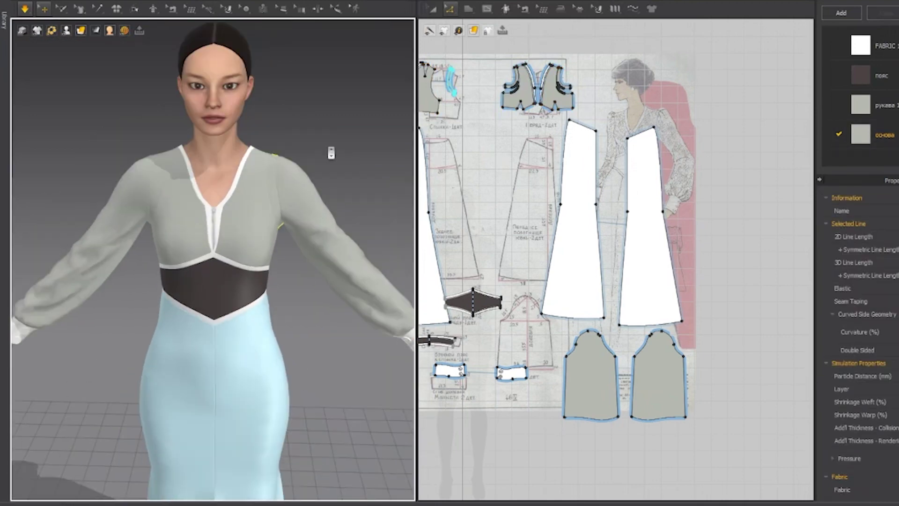
- Lower the opacity of the "рукава 1" fabric to make the sleeves sheer, and toggle the simulation
{"action": "scroll", "coordinate": [331, 153], "scroll_direction": "down", "scroll_amount": 1}
{"action": "middle_click_drag", "start_coordinate": [331, 153], "coordinate": [324, 138]}
{"action": "middle_click_drag", "start_coordinate": [324, 307], "coordinate": [340, 356]}
{"action": "left_click", "coordinate": [884, 106]}
{"action": "left_click_drag", "start_coordinate": [898, 371], "coordinate": [889, 372]}
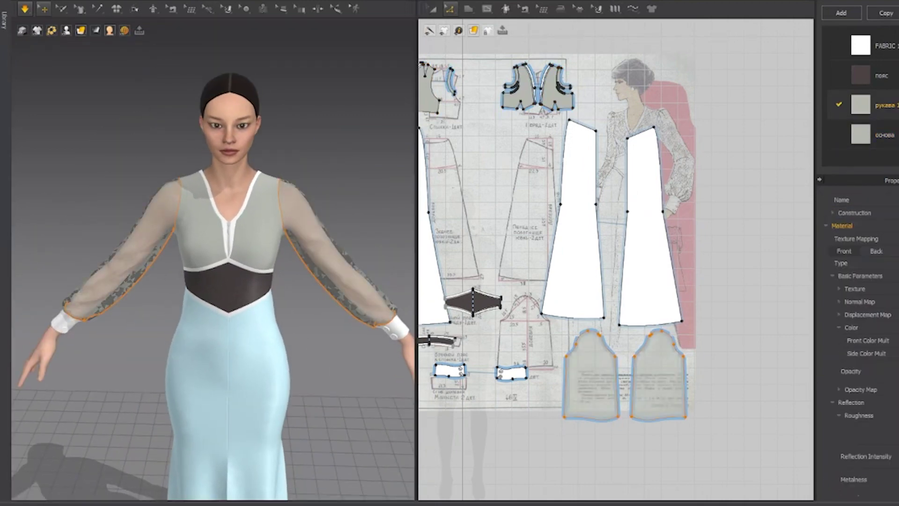
{"action": "right_click_drag", "start_coordinate": [351, 327], "coordinate": [352, 364]}
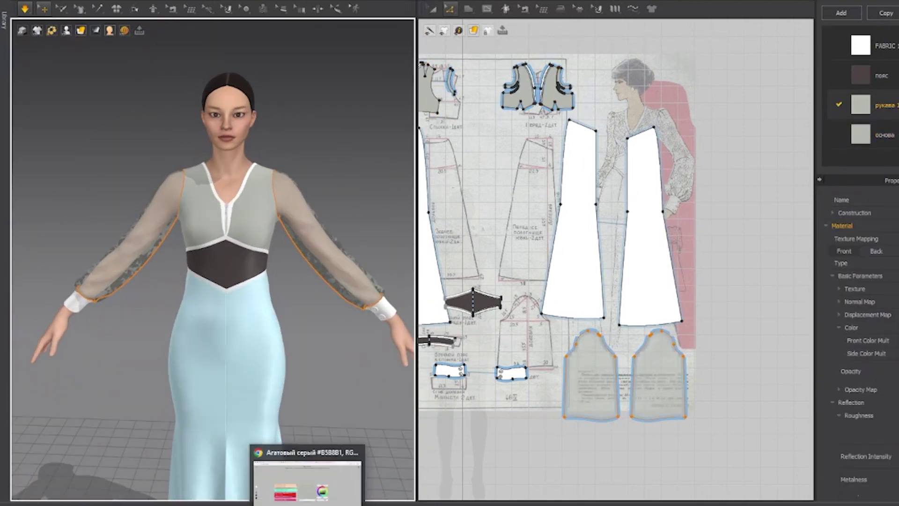
{"action": "scroll", "coordinate": [482, 416], "scroll_direction": "up", "scroll_amount": 3}
{"action": "key", "text": "space"}
{"action": "right_click_drag", "start_coordinate": [312, 181], "coordinate": [206, 330]}
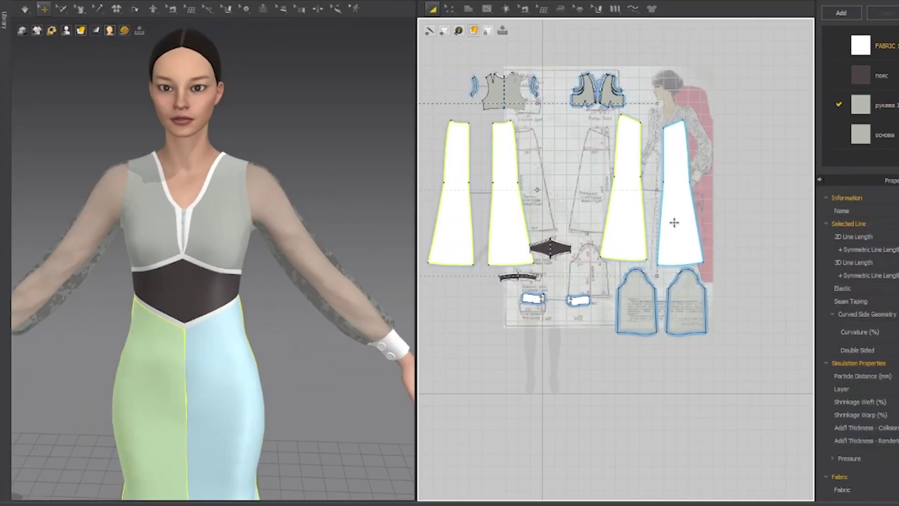
- Unfreeze the four skirt panels
{"action": "right_click", "coordinate": [672, 221]}
{"action": "left_click", "coordinate": [708, 217]}
{"action": "left_click", "coordinate": [588, 403]}
{"action": "scroll", "coordinate": [316, 387], "scroll_direction": "down", "scroll_amount": 4}
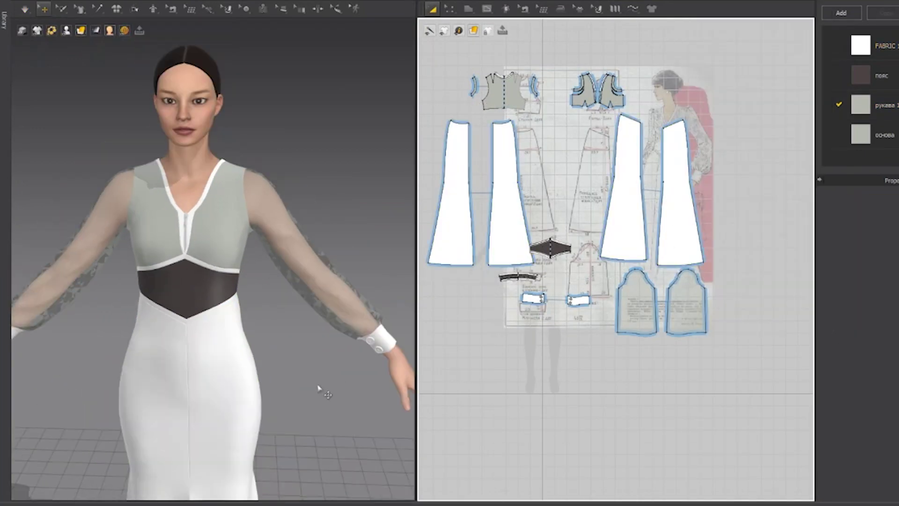
{"action": "middle_click_drag", "start_coordinate": [317, 388], "coordinate": [373, 235]}
{"action": "right_click_drag", "start_coordinate": [373, 235], "coordinate": [318, 352]}
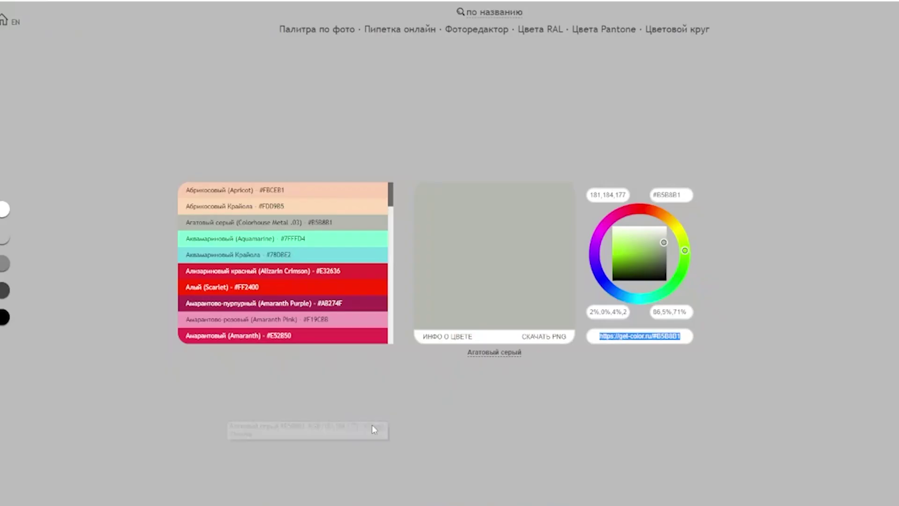
- Switch to the get-color.ru page and pick Beige Gray #6D6552 from the colour list
{"action": "left_click_drag", "start_coordinate": [395, 206], "coordinate": [392, 209]}
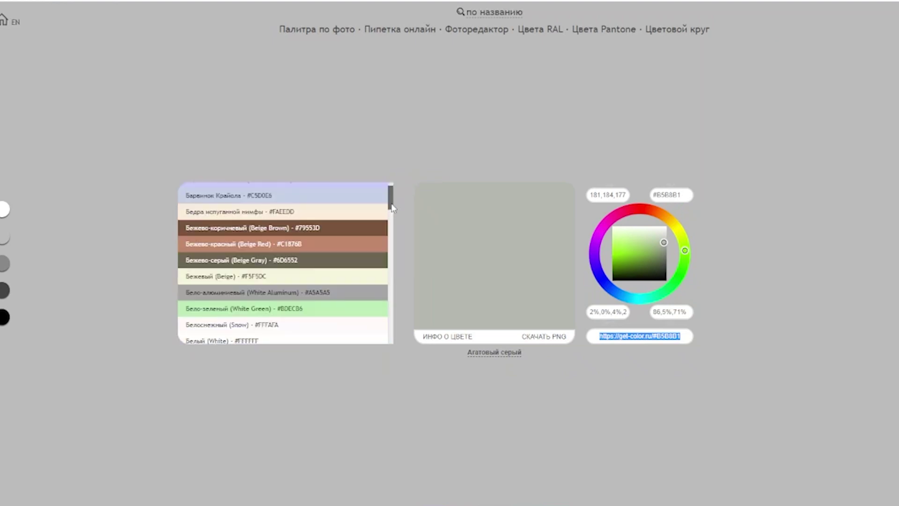
{"action": "left_click", "coordinate": [277, 281]}
{"action": "left_click", "coordinate": [331, 265]}
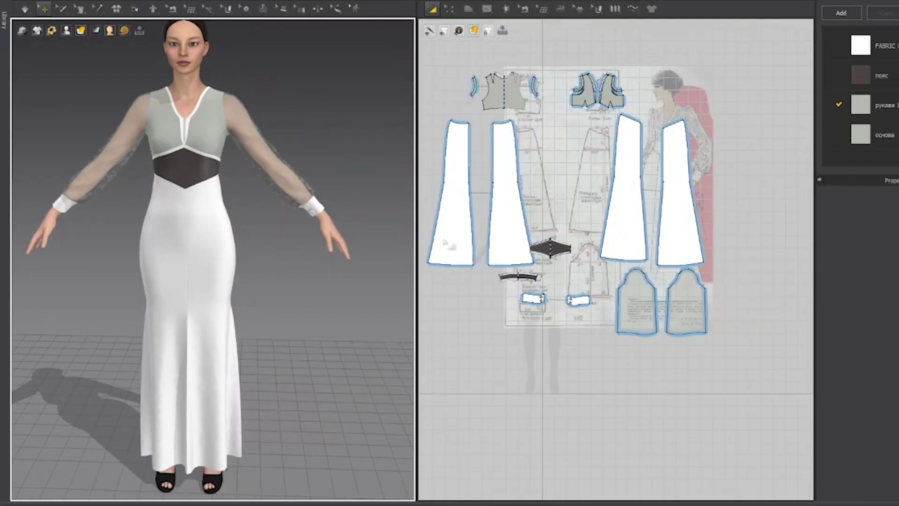
- Add a fabric named "юбка" in colour #6D6552 and apply it to the four skirt panels
{"action": "left_click", "coordinate": [840, 12]}
{"action": "double_click", "coordinate": [888, 147]}
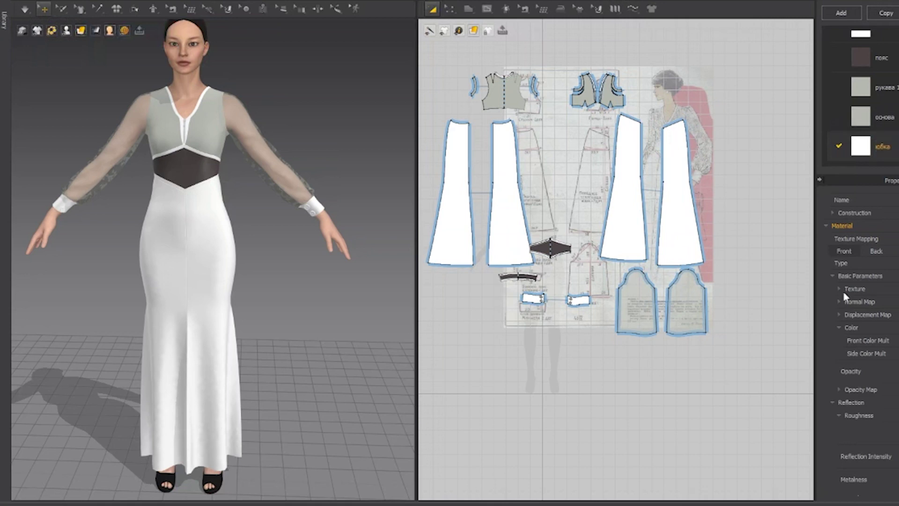
{"action": "double_click", "coordinate": [340, 208]}
{"action": "key", "text": "ctrl+v"}
{"action": "left_click", "coordinate": [447, 365]}
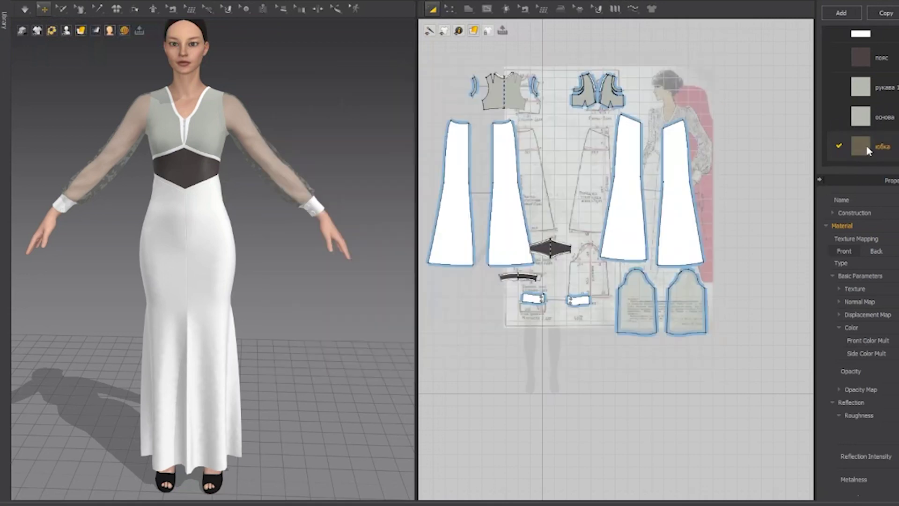
{"action": "left_click", "coordinate": [676, 202]}
{"action": "left_click_drag", "start_coordinate": [861, 142], "coordinate": [455, 204]}
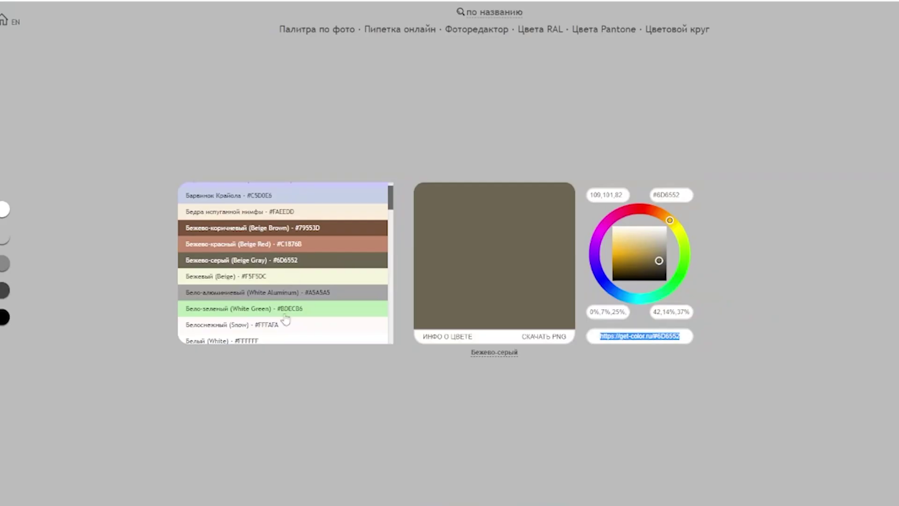
- Pick a light cream colour on the get-color.ru page and set it as the "юбка" fabric's colour
{"action": "left_click", "coordinate": [283, 326]}
{"action": "scroll", "coordinate": [287, 313], "scroll_direction": "down", "scroll_amount": 2}
{"action": "scroll", "coordinate": [289, 308], "scroll_direction": "up", "scroll_amount": 2}
{"action": "left_click", "coordinate": [261, 280]}
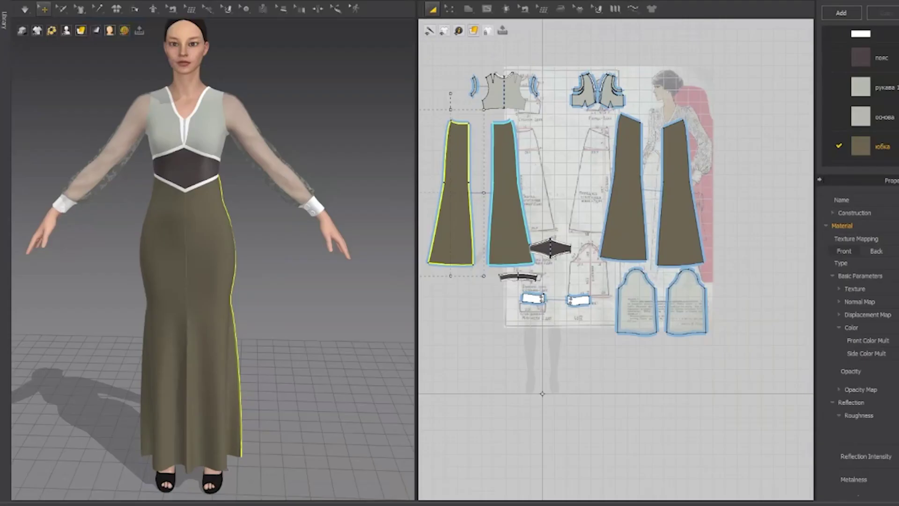
{"action": "left_click", "coordinate": [897, 328]}
{"action": "key", "text": "ctrl+v"}
{"action": "left_click", "coordinate": [463, 368]}
- Set the colour of the cuffs' fabric "рукава 2" to the darker gray #848781
{"action": "mouse_move", "coordinate": [365, 355]}
{"action": "right_mouse_down"}
{"action": "mouse_move", "coordinate": [251, 345]}
{"action": "mouse_move", "coordinate": [367, 343]}
{"action": "right_mouse_up"}
{"action": "middle_click_drag", "start_coordinate": [333, 299], "coordinate": [364, 353]}
{"action": "scroll", "coordinate": [364, 353], "scroll_direction": "up", "scroll_amount": 2}
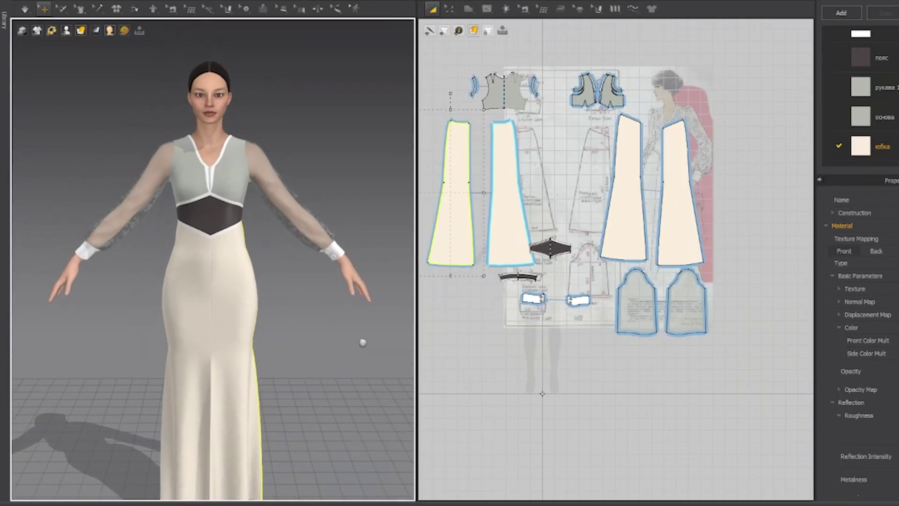
{"action": "right_click_drag", "start_coordinate": [363, 342], "coordinate": [304, 326]}
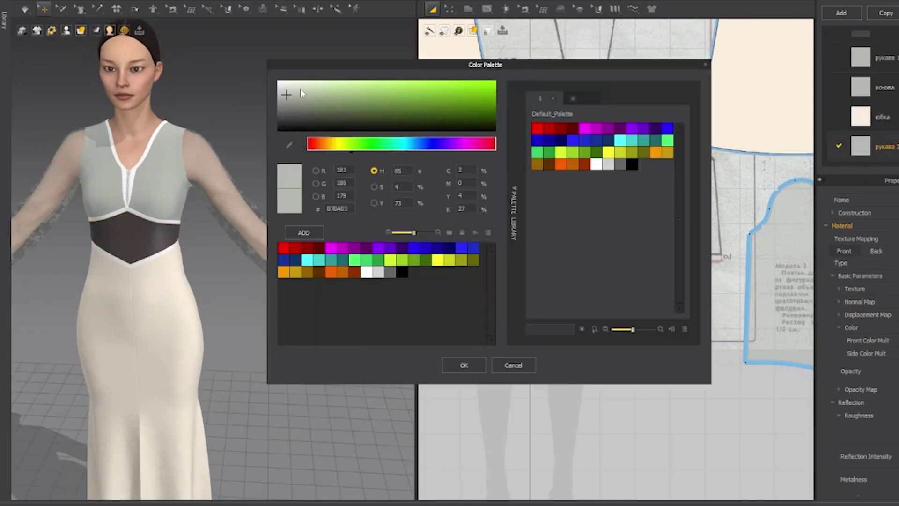
{"action": "left_click_drag", "start_coordinate": [323, 64], "coordinate": [463, 68]}
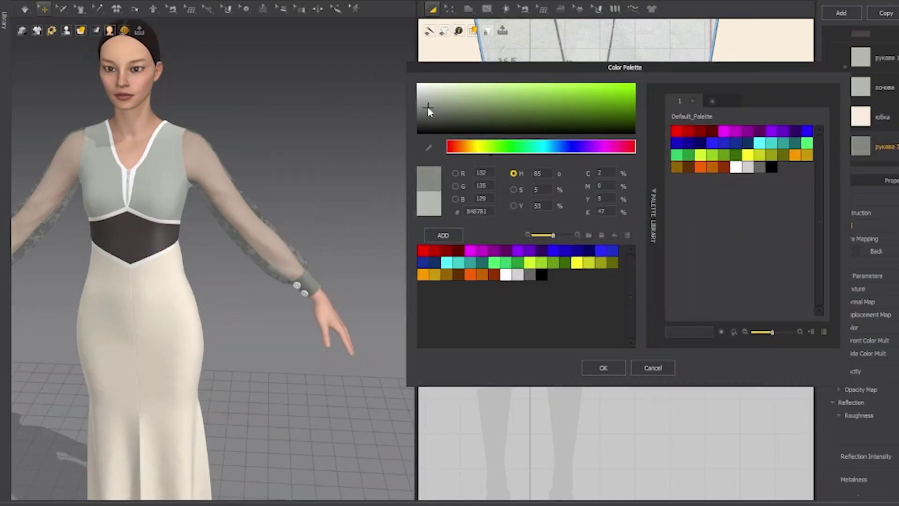
{"action": "left_click", "coordinate": [603, 367]}
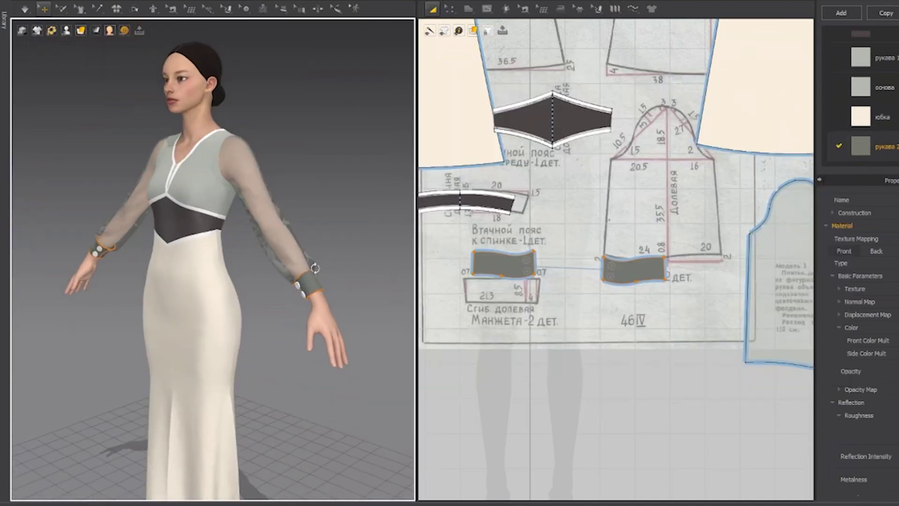
{"action": "right_click_drag", "start_coordinate": [311, 205], "coordinate": [334, 192]}
{"action": "middle_click_drag", "start_coordinate": [335, 192], "coordinate": [353, 133]}
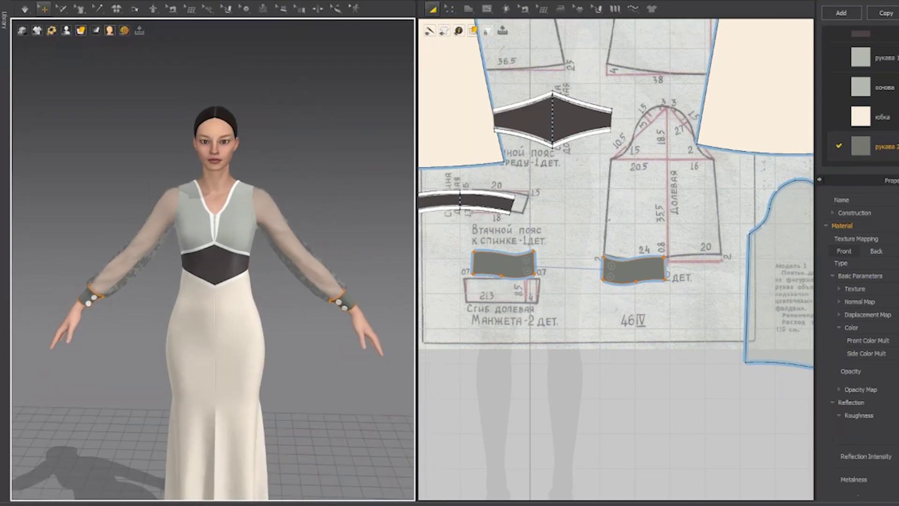
- Switch to the get-color.ru page, pick Snow #FFFAFA from the colour list and copy its code
{"action": "left_click", "coordinate": [327, 503]}
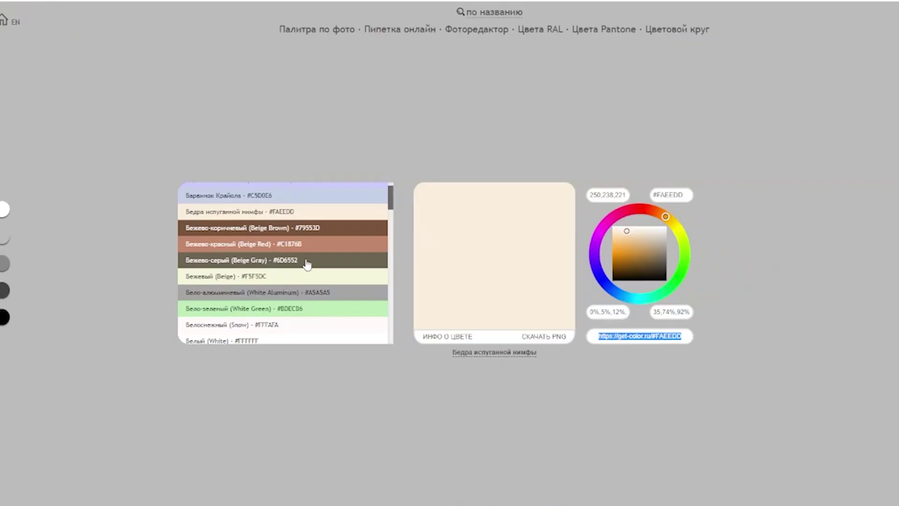
{"action": "scroll", "coordinate": [286, 318], "scroll_direction": "down", "scroll_amount": 5}
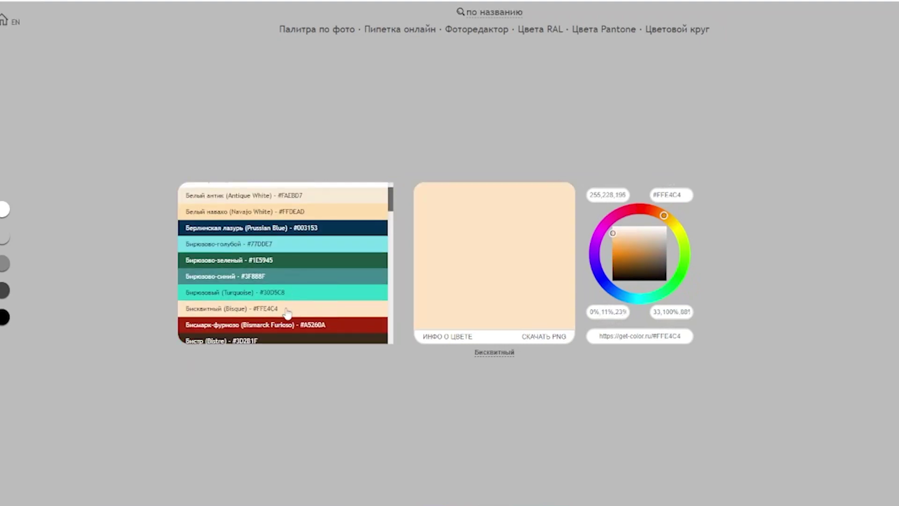
{"action": "scroll", "coordinate": [288, 304], "scroll_direction": "up", "scroll_amount": 4}
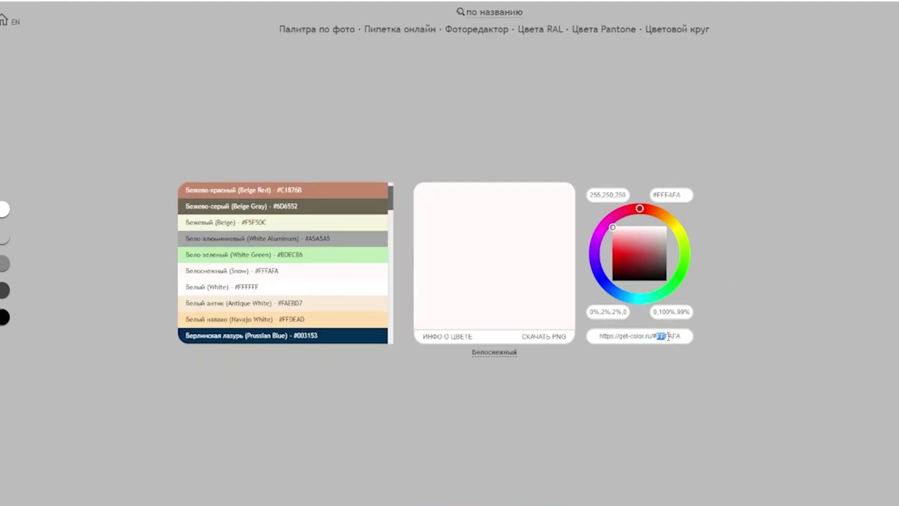
{"action": "key", "text": "alt+Tab"}
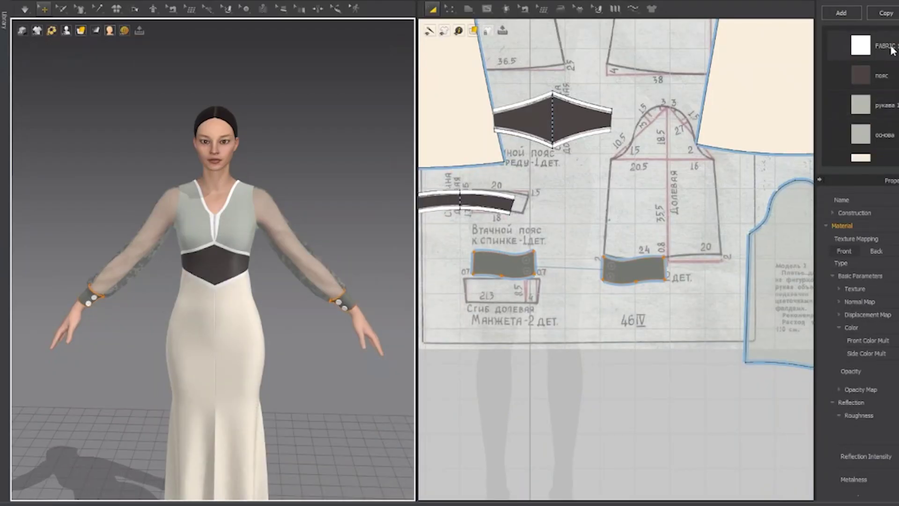
- Rename the white trim fabric as "линии" and set its colour to Snow #FFFAFA
{"action": "double_click", "coordinate": [894, 46]}
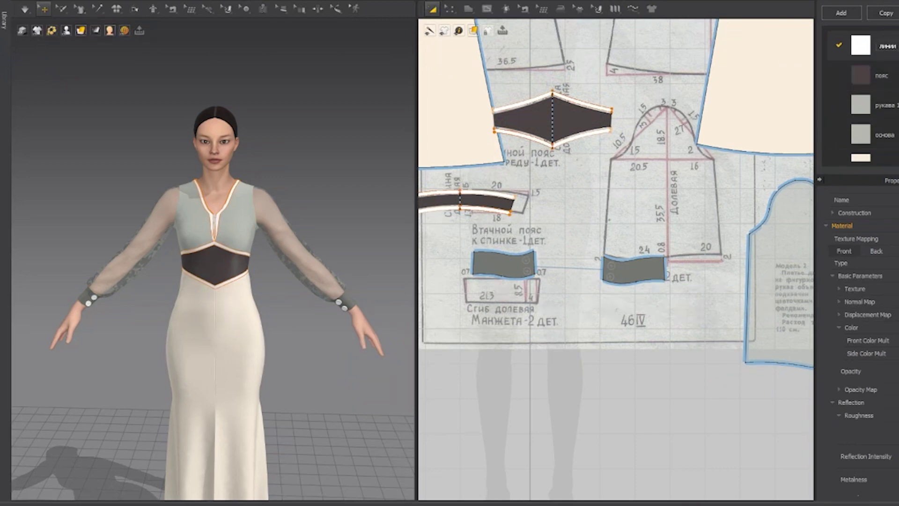
{"action": "left_click", "coordinate": [897, 328]}
{"action": "left_click", "coordinate": [468, 365]}
{"action": "left_click", "coordinate": [365, 233]}
- Copy the colour code #4D4545 from the "пояс" fabric for use on the bodice zipper
{"action": "right_click_drag", "start_coordinate": [365, 224], "coordinate": [344, 196]}
{"action": "scroll", "coordinate": [265, 195], "scroll_direction": "up", "scroll_amount": 4}
{"action": "middle_click_drag", "start_coordinate": [265, 195], "coordinate": [255, 252]}
{"action": "scroll", "coordinate": [187, 252], "scroll_direction": "up", "scroll_amount": 3}
{"action": "left_click", "coordinate": [201, 246]}
{"action": "scroll", "coordinate": [201, 246], "scroll_direction": "up", "scroll_amount": 3}
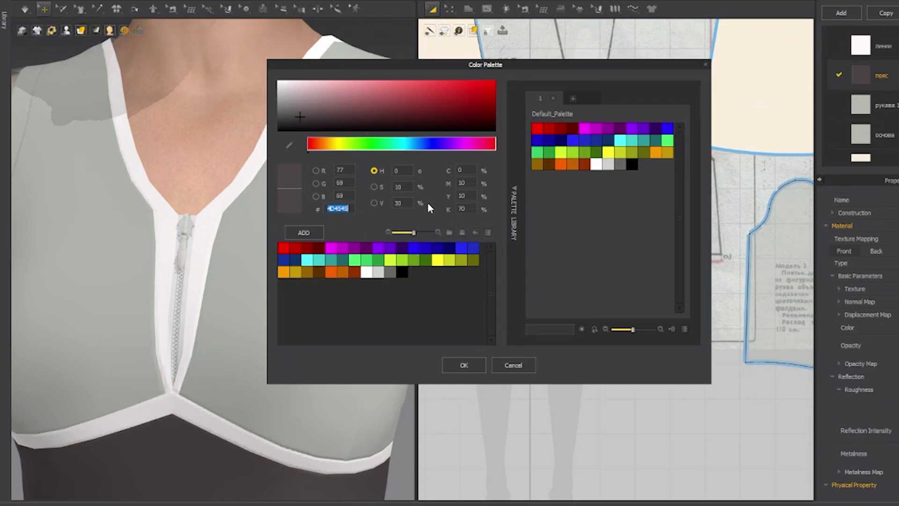
{"action": "left_click", "coordinate": [529, 360]}
- Set the colour of the bodice zipper's slider and puller, as well as its teeth, to #4D4545
{"action": "left_click", "coordinate": [184, 258]}
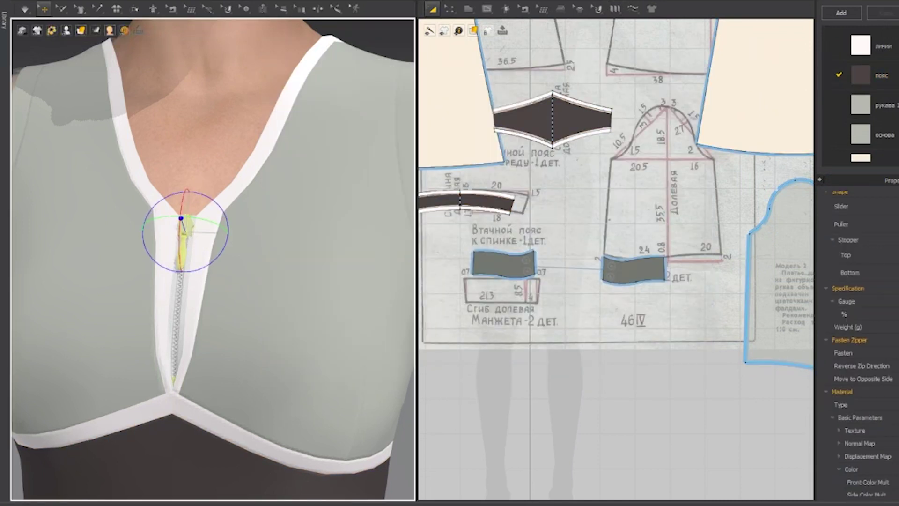
{"action": "left_click", "coordinate": [897, 469]}
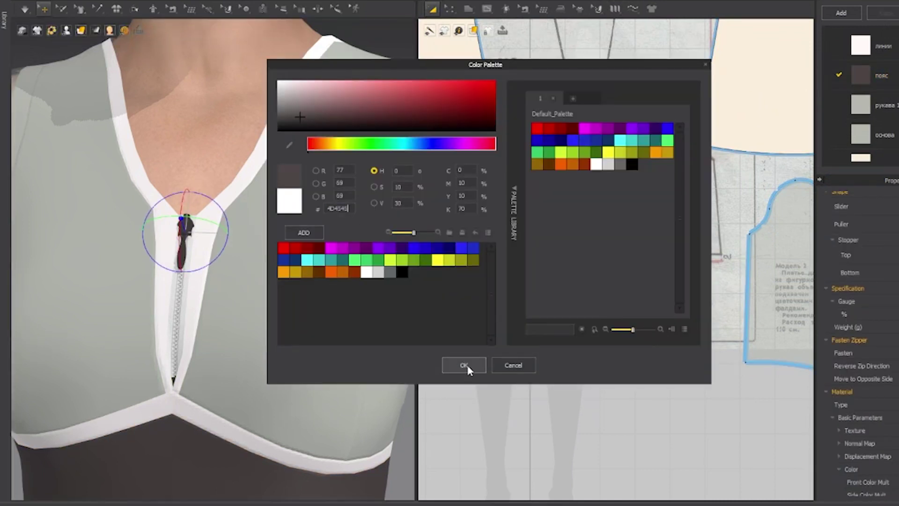
{"action": "left_click", "coordinate": [465, 367]}
{"action": "left_click", "coordinate": [186, 297]}
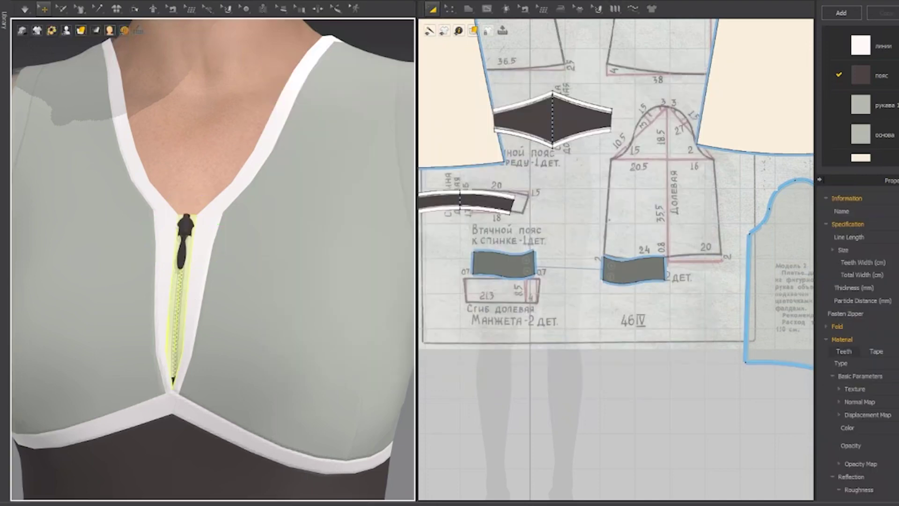
{"action": "left_click", "coordinate": [897, 428]}
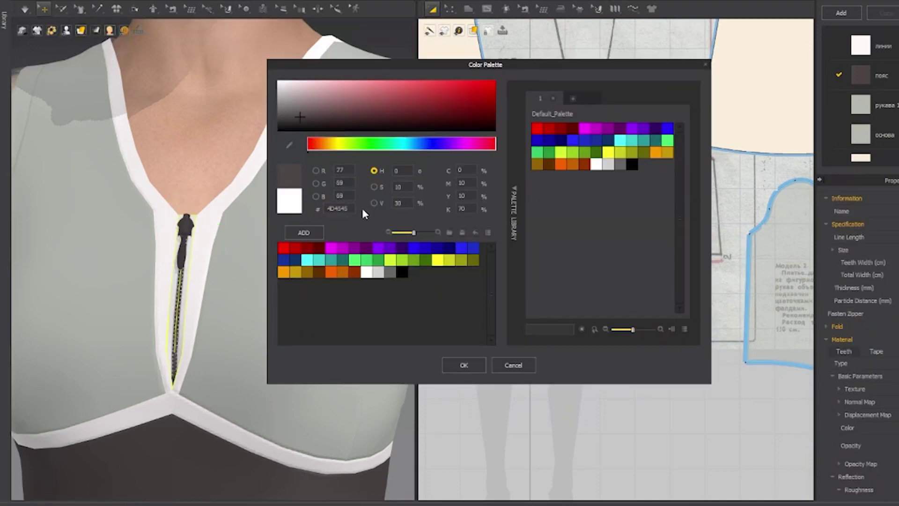
{"action": "left_click", "coordinate": [463, 366]}
{"action": "scroll", "coordinate": [280, 164], "scroll_direction": "down", "scroll_amount": 5}
{"action": "scroll", "coordinate": [333, 168], "scroll_direction": "down", "scroll_amount": 4}
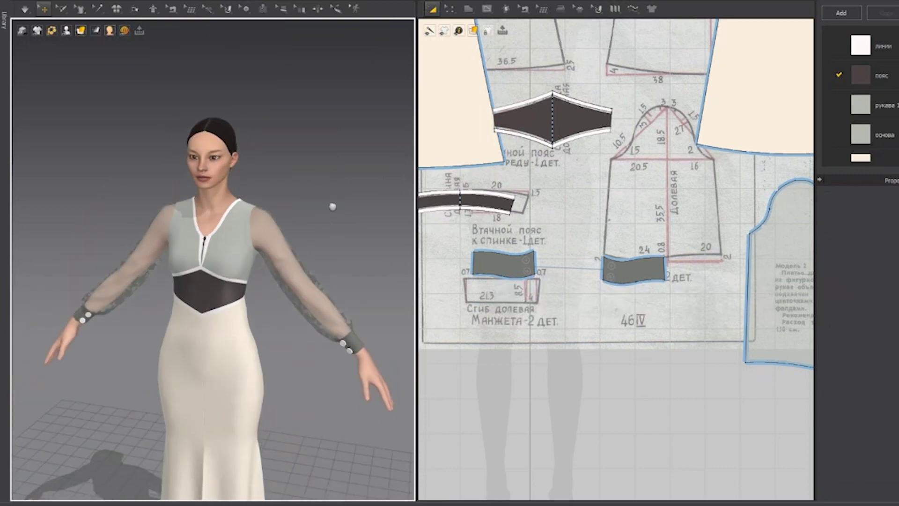
- Select the two front skirt panels in the 2D pattern
{"action": "right_click_drag", "start_coordinate": [331, 204], "coordinate": [322, 288]}
{"action": "scroll", "coordinate": [335, 279], "scroll_direction": "down", "scroll_amount": 3}
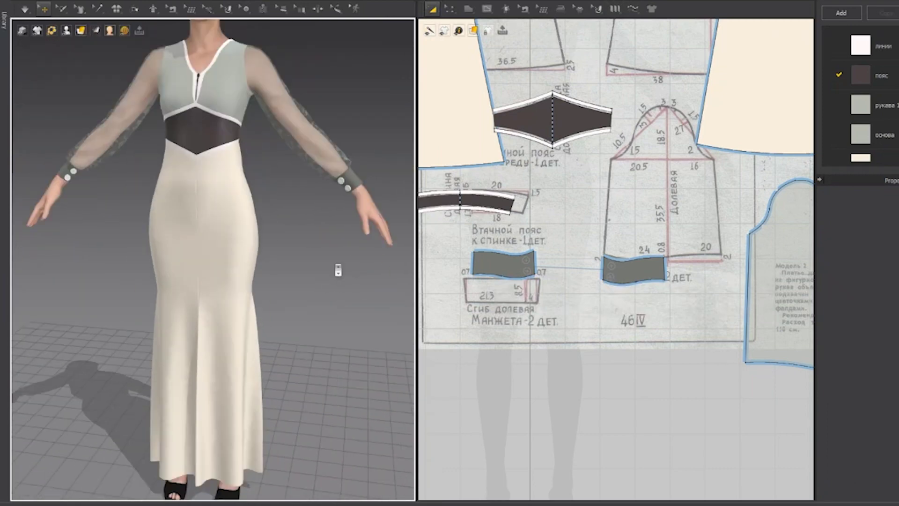
{"action": "scroll", "coordinate": [645, 248], "scroll_direction": "down", "scroll_amount": 2}
{"action": "mouse_move", "coordinate": [596, 229]}
{"action": "middle_mouse_down"}
{"action": "mouse_move", "coordinate": [593, 295]}
{"action": "mouse_move", "coordinate": [610, 428]}
{"action": "middle_mouse_up"}
{"action": "mouse_move", "coordinate": [646, 179]}
{"action": "middle_mouse_down"}
{"action": "mouse_move", "coordinate": [628, 235]}
{"action": "mouse_move", "coordinate": [574, 255]}
{"action": "middle_mouse_up"}
{"action": "scroll", "coordinate": [573, 255], "scroll_direction": "down", "scroll_amount": 2}
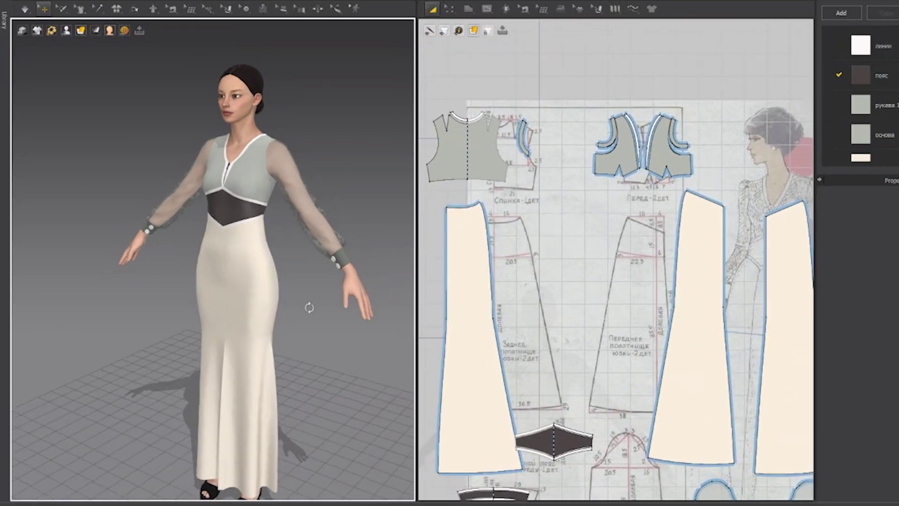
{"action": "right_click_drag", "start_coordinate": [311, 307], "coordinate": [381, 307]}
{"action": "scroll", "coordinate": [652, 283], "scroll_direction": "down", "scroll_amount": 2}
{"action": "left_click", "coordinate": [653, 283]}
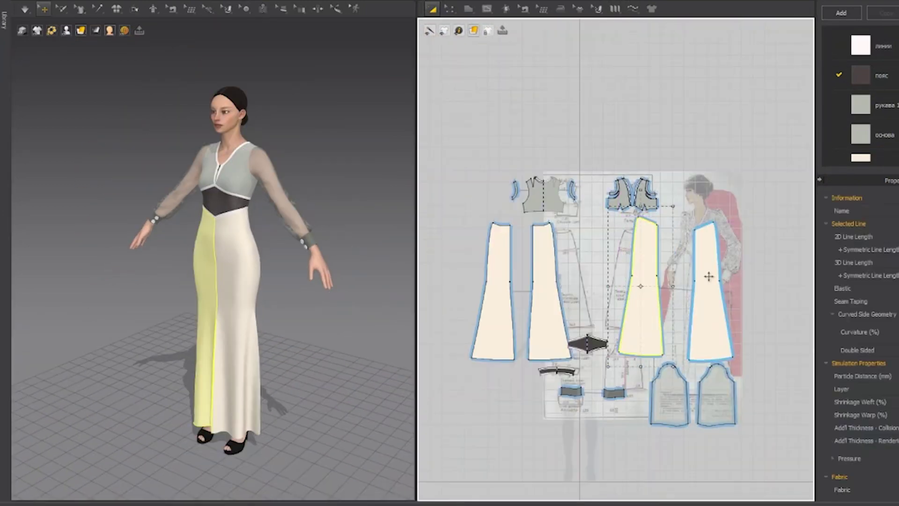
{"action": "left_click", "coordinate": [708, 281], "text": "shift"}
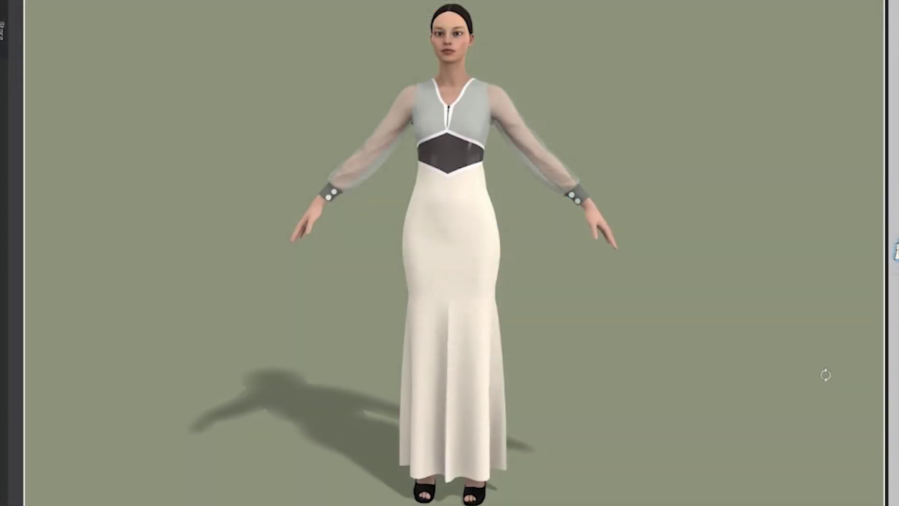
- Examine the rendered dress from the back and the front, including the bodice, trim lines and zipper
{"action": "right_click_drag", "start_coordinate": [825, 375], "coordinate": [802, 235]}
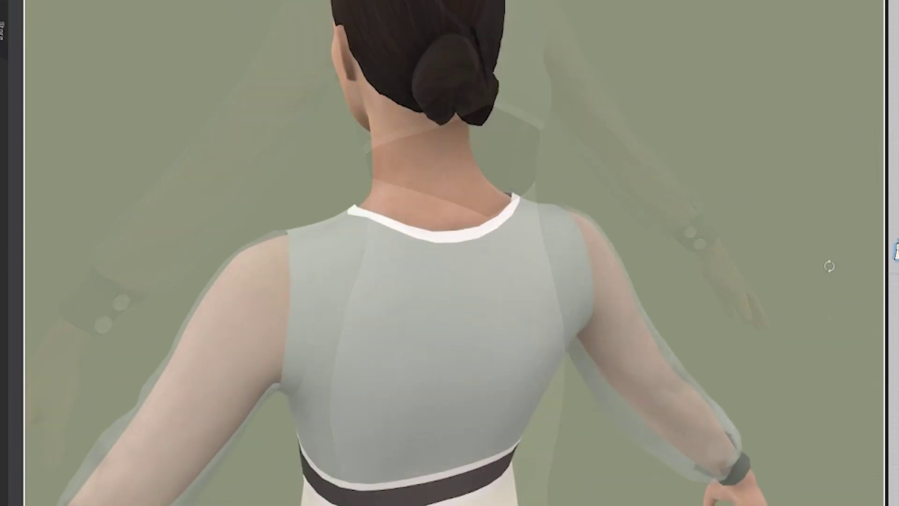
{"action": "right_click_drag", "start_coordinate": [827, 263], "coordinate": [482, 248]}
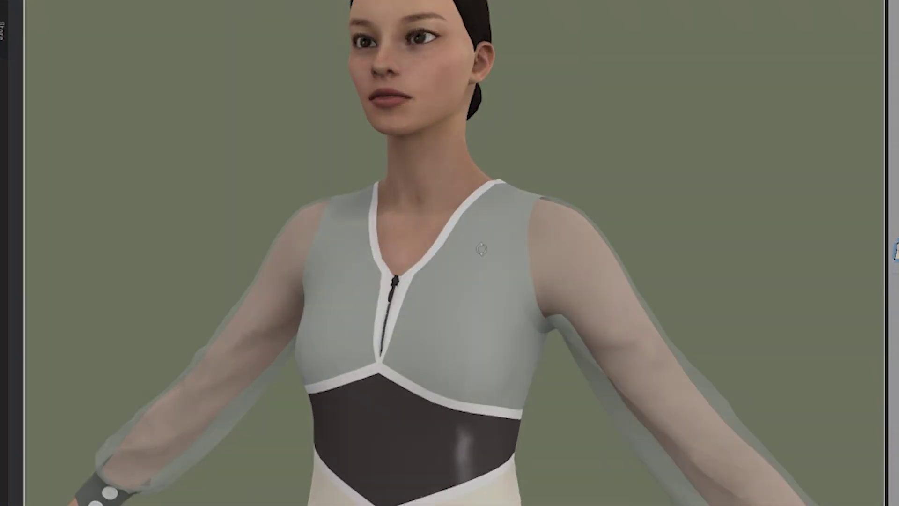